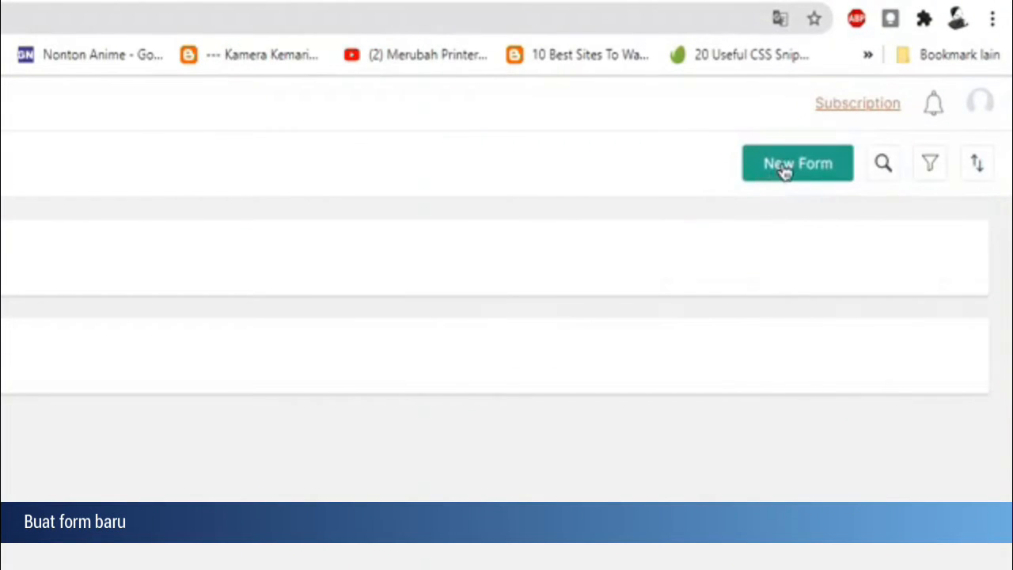
Step: Create a new blank form named "Presensi ASS Genap Kelas VI"
left_click(784, 172)
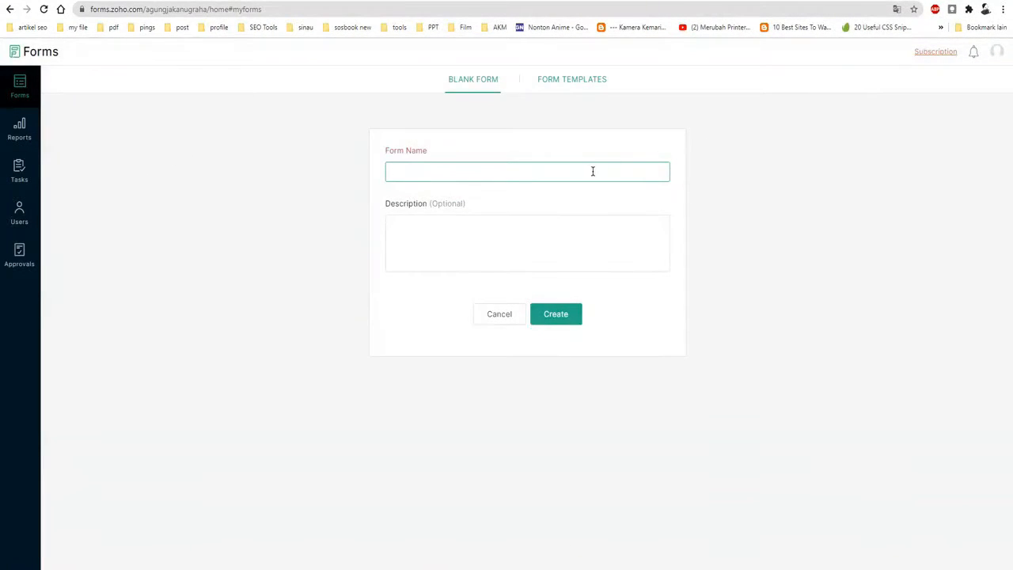
left_click(590, 171)
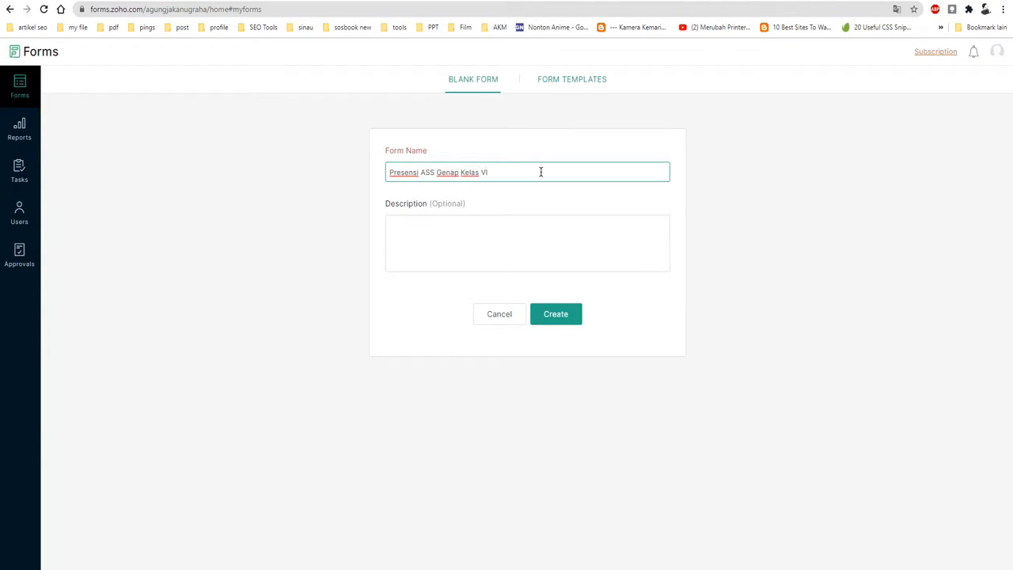
left_click(555, 316)
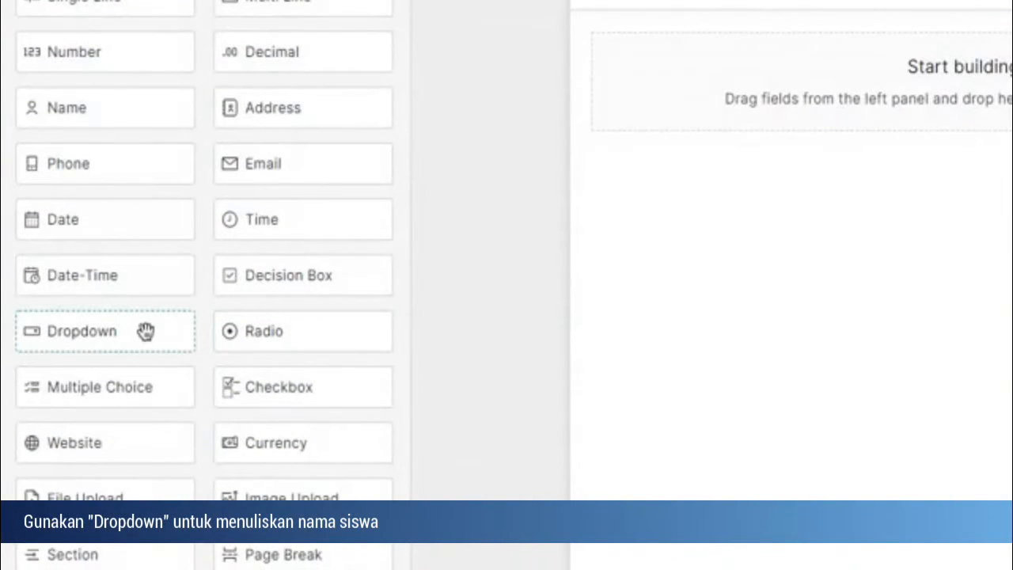
Step: Add a Dropdown field to the empty form and label it "Nama Siswa"
left_click_drag(138, 330, 834, 74)
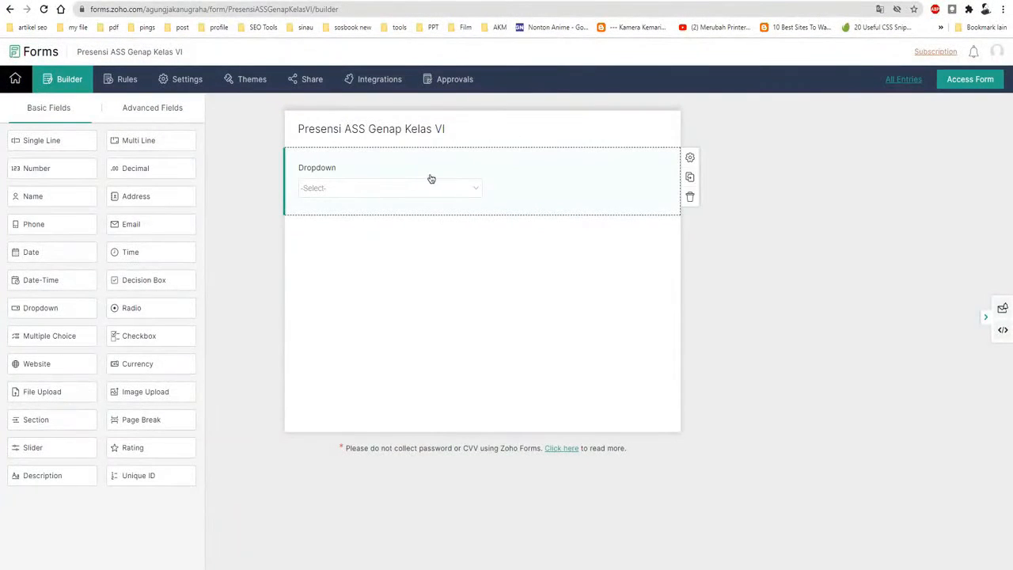
left_click(689, 158)
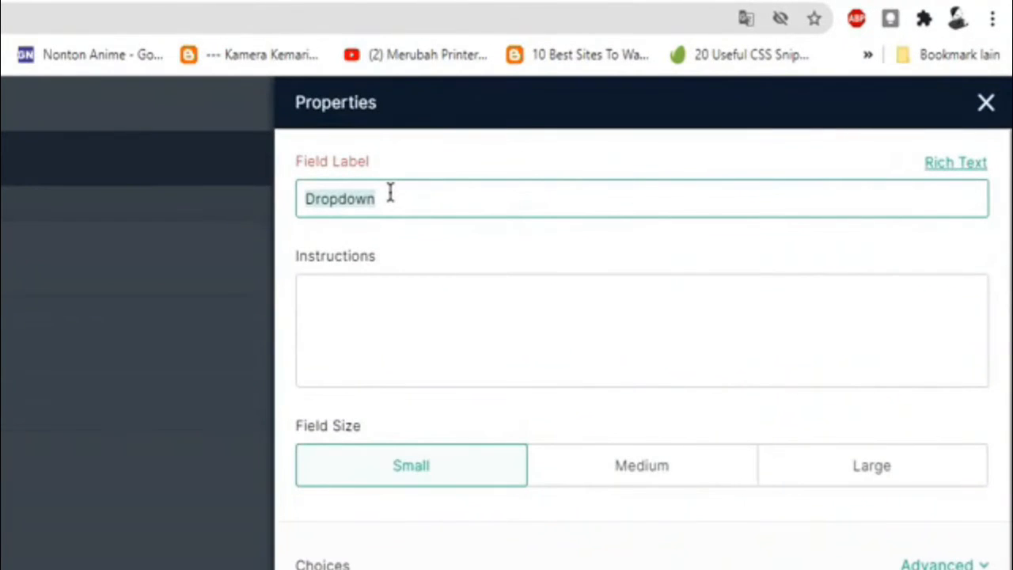
type("Nama Siswa")
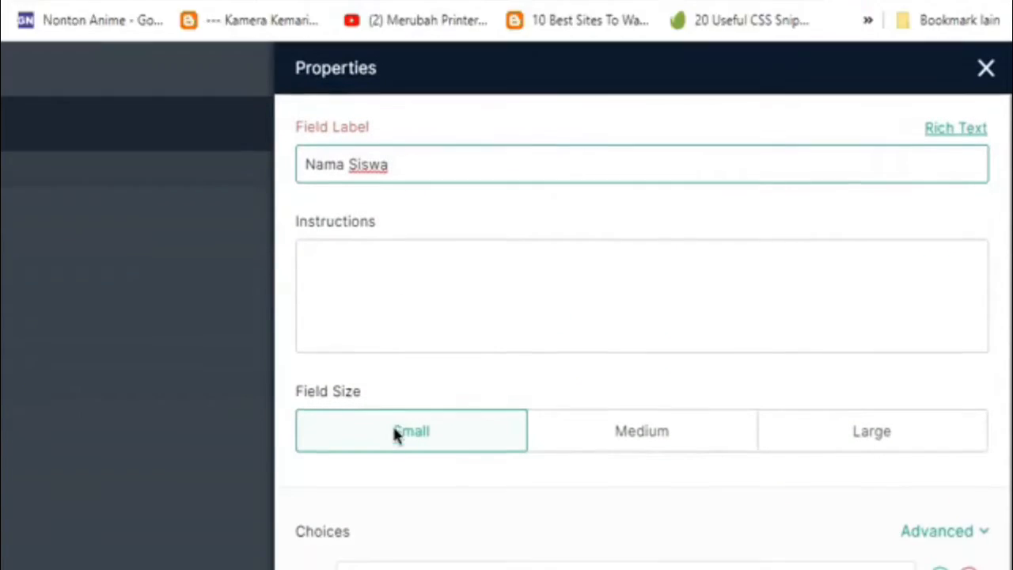
Step: Replace the three default choices of the Nama Siswa dropdown with the first three students' names
left_click_drag(434, 45, 342, 46)
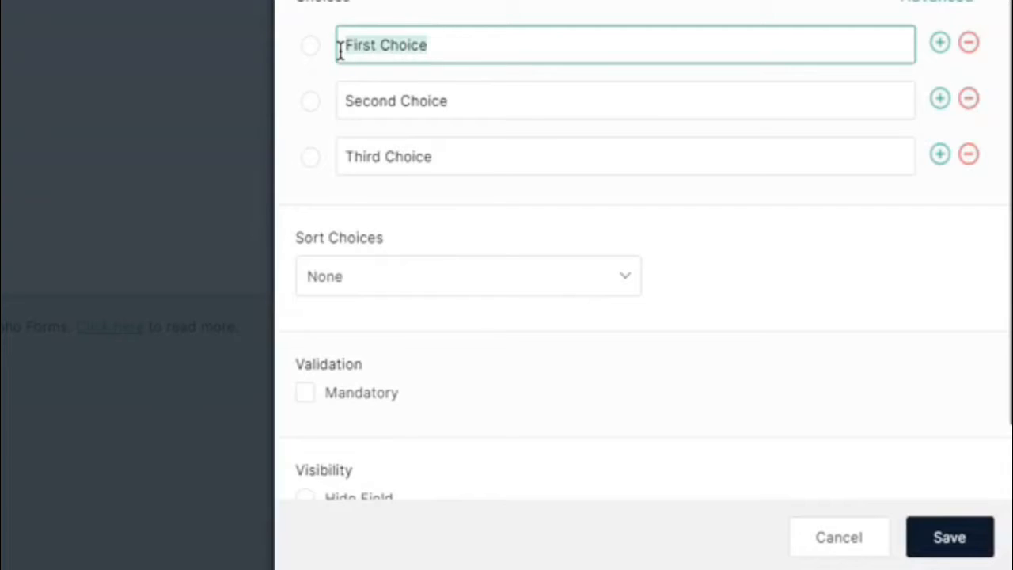
type("Abu")
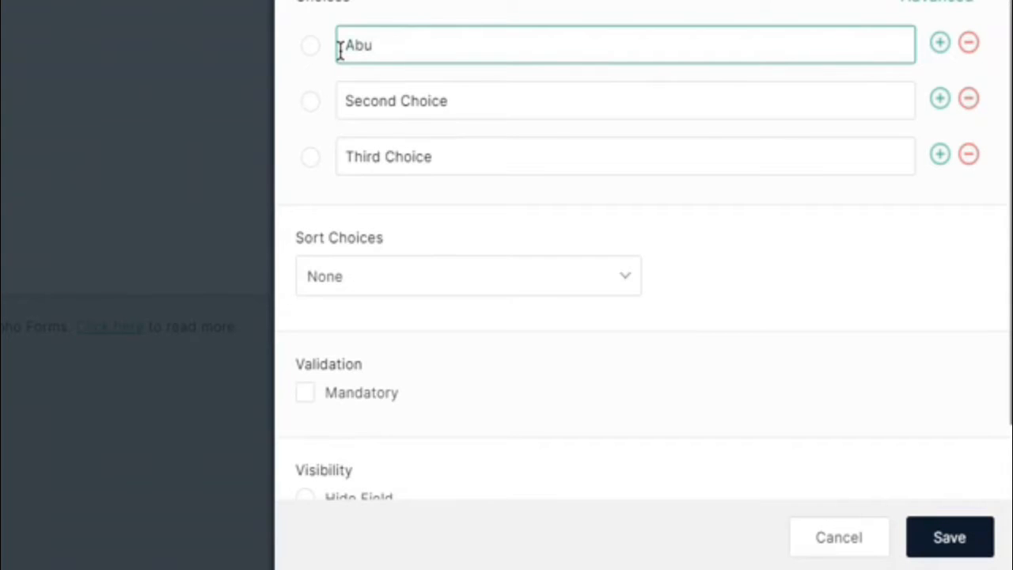
left_click_drag(343, 103, 473, 102)
type("B")
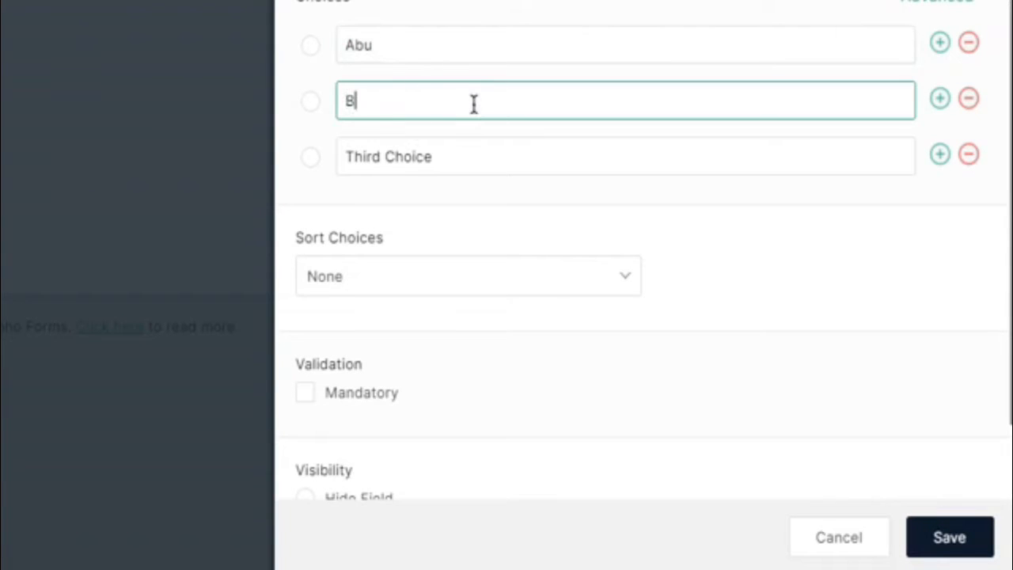
type("uni")
left_click_drag(466, 156, 341, 160)
type("C")
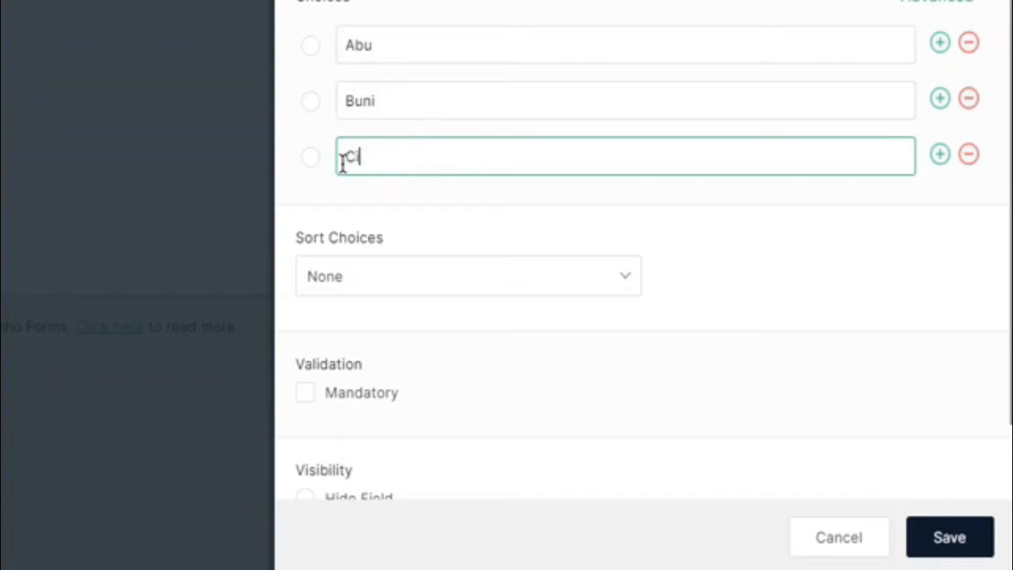
type("inta")
Step: Add two more choices to the Nama Siswa dropdown with the fourth and fifth students' names
left_click(939, 153)
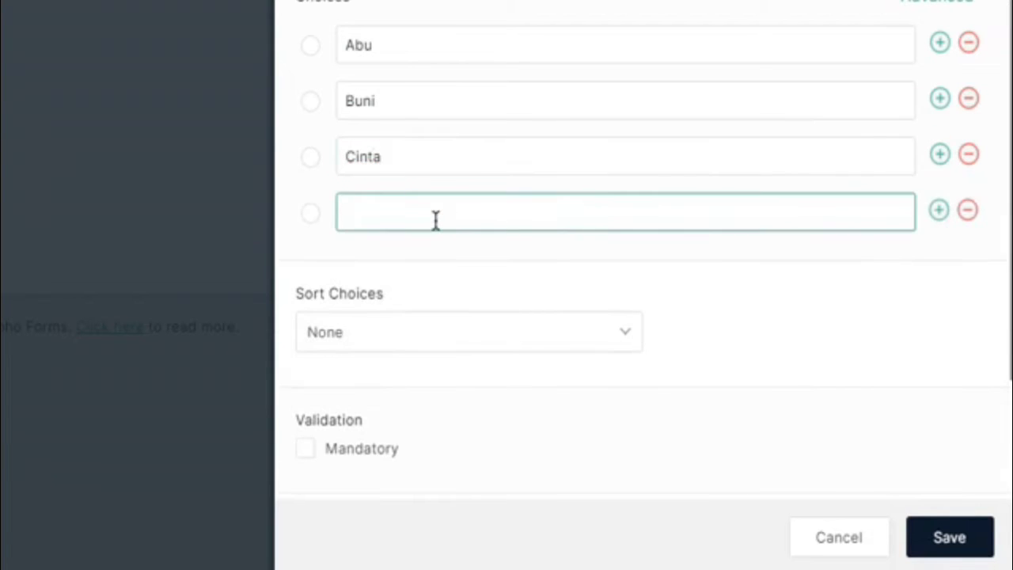
type("Dani")
left_click(941, 213)
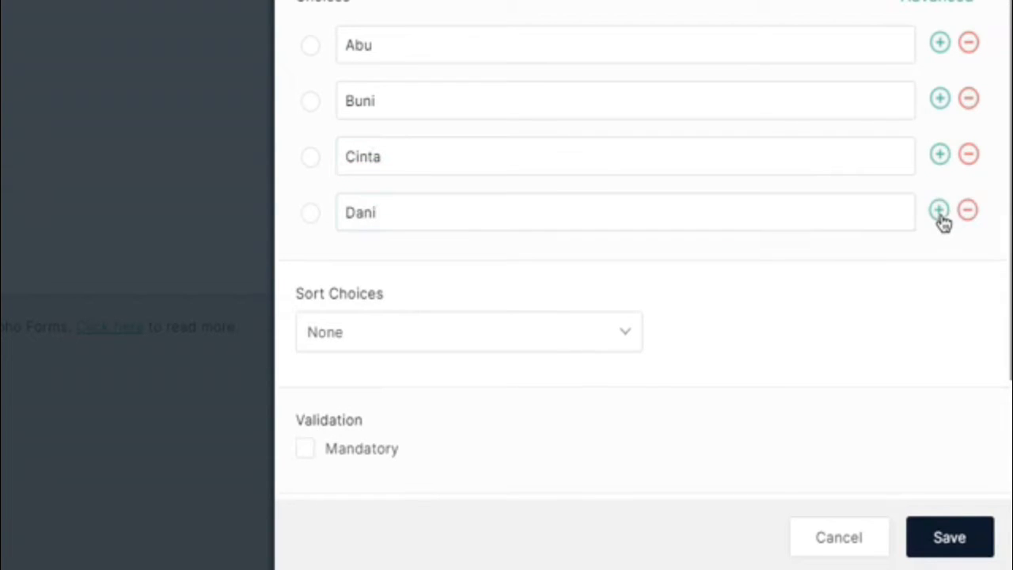
type("Eko")
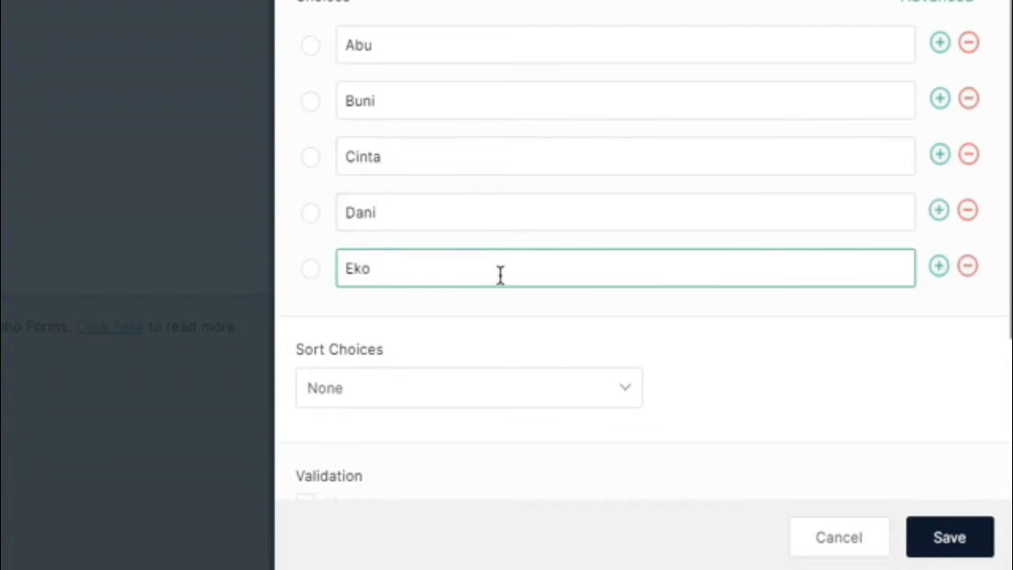
Step: Make the Nama Siswa field mandatory, then save and close its properties
scroll(522, 263, "down", 2)
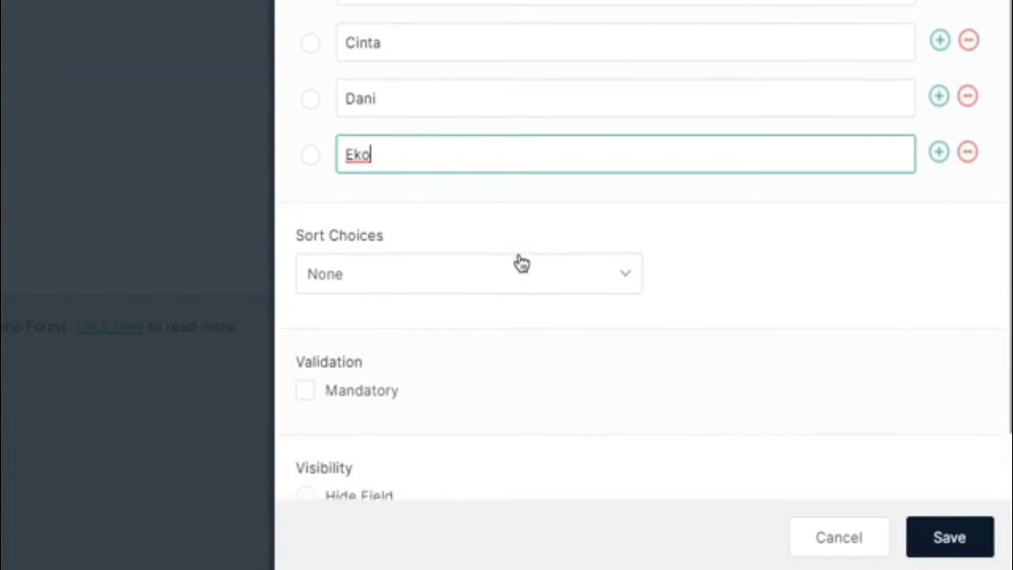
scroll(522, 263, "down", 1)
left_click(307, 314)
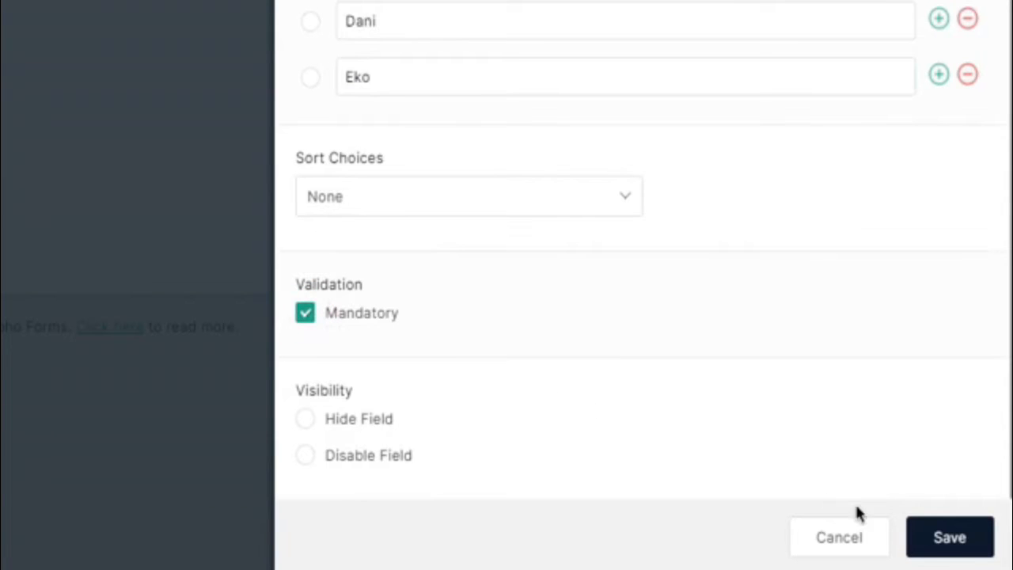
left_click(944, 545)
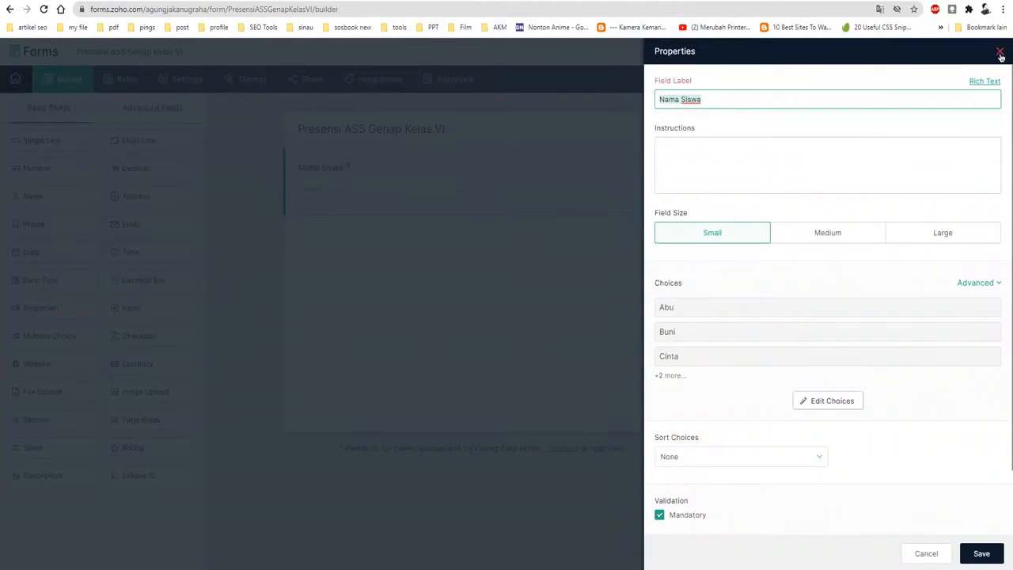
left_click(999, 51)
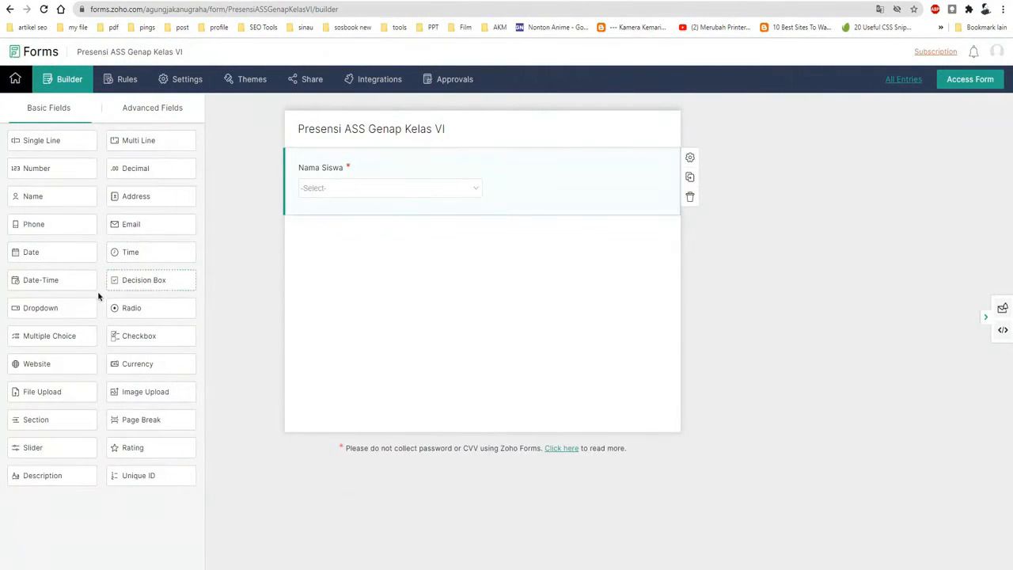
Step: Add a second Dropdown field below Nama Siswa and label it "No. Absen"
left_click_drag(55, 308, 356, 239)
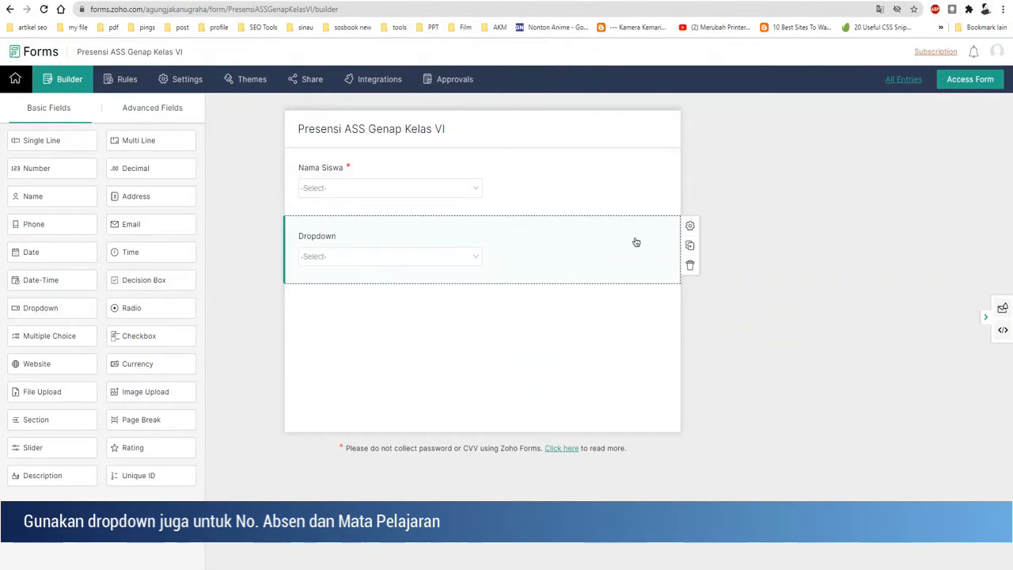
left_click(691, 228)
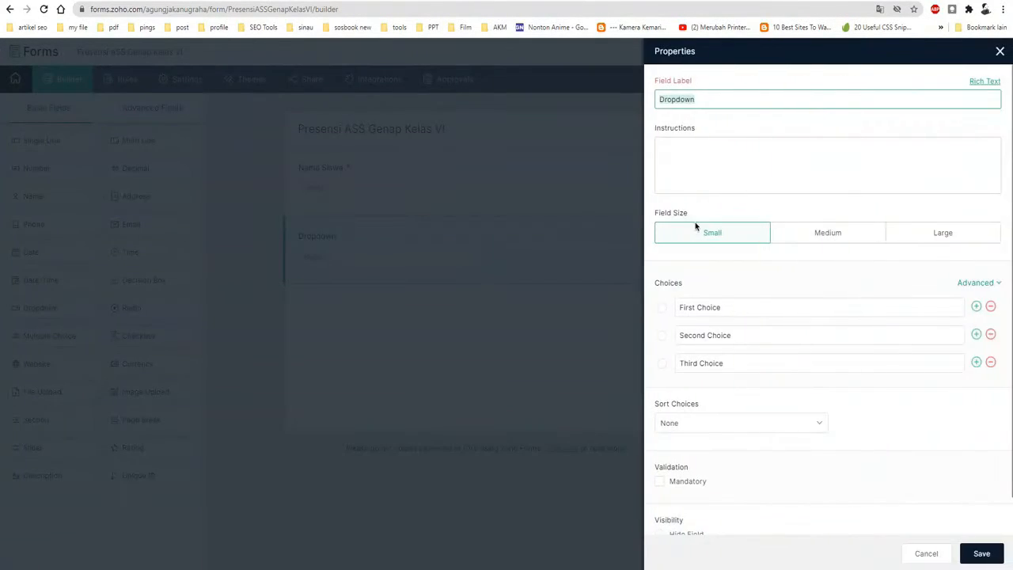
key("BackSpace")
Step: Set the choices of the No. Absen dropdown to 1, 2, 3, 4 and 5
left_click_drag(725, 308, 681, 305)
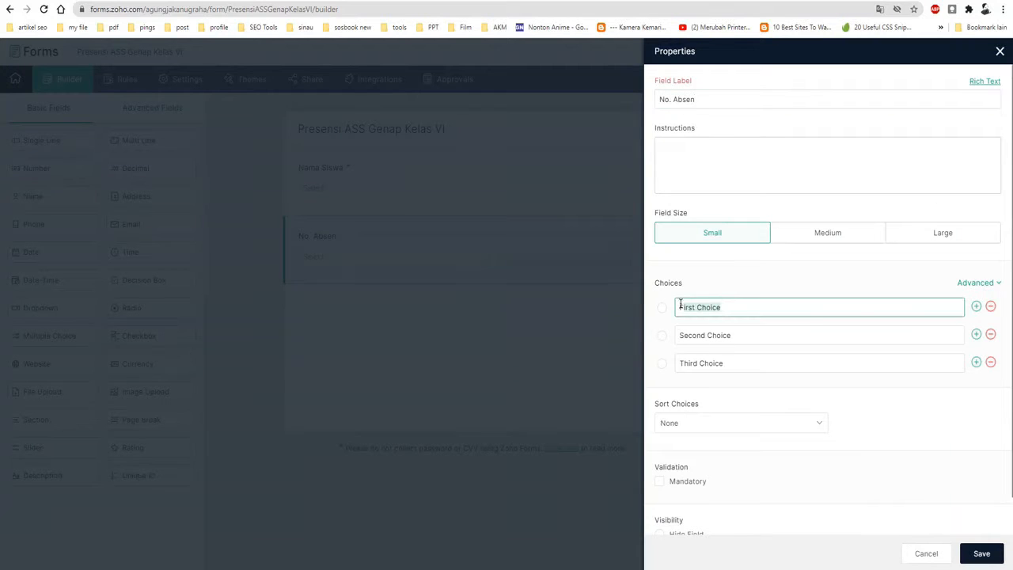
key("BackSpace")
left_click_drag(739, 335, 672, 337)
type("2")
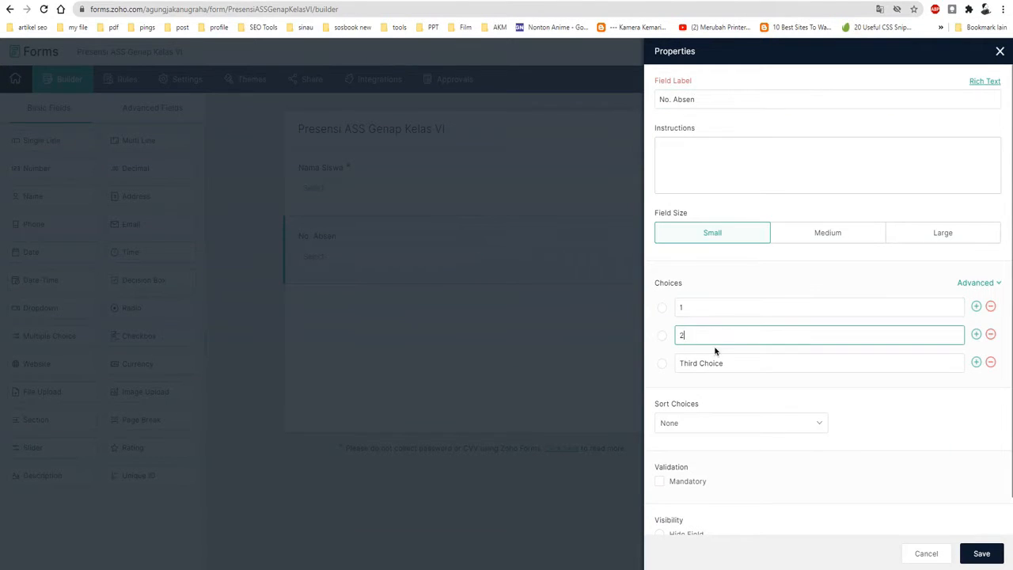
left_click_drag(735, 362, 672, 366)
type("3")
left_click(976, 363)
type("4")
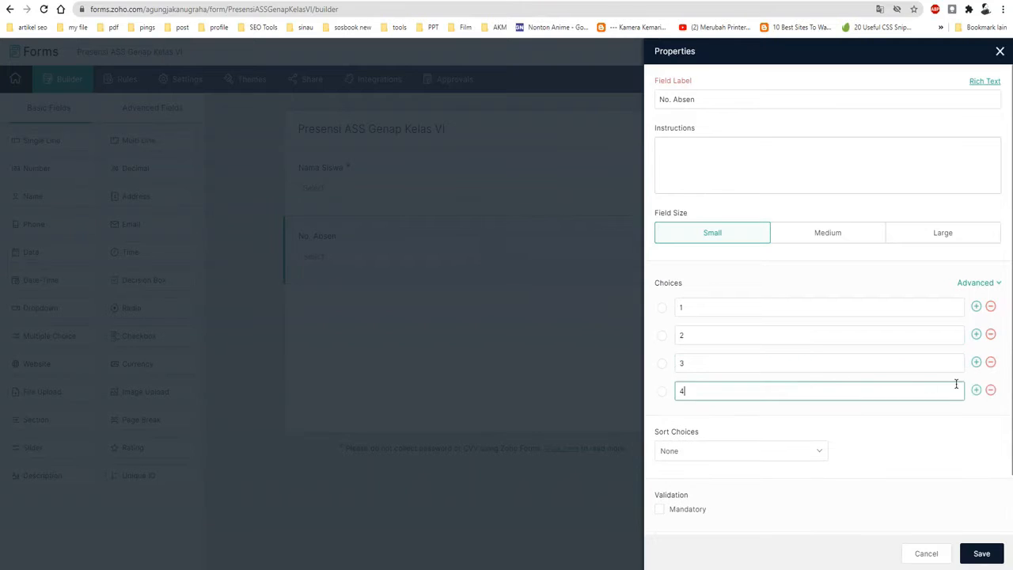
left_click(976, 389)
type("5")
Step: Make the No. Absen field mandatory, then save and close its properties
scroll(838, 475, "down", 1)
scroll(839, 474, "down", 1)
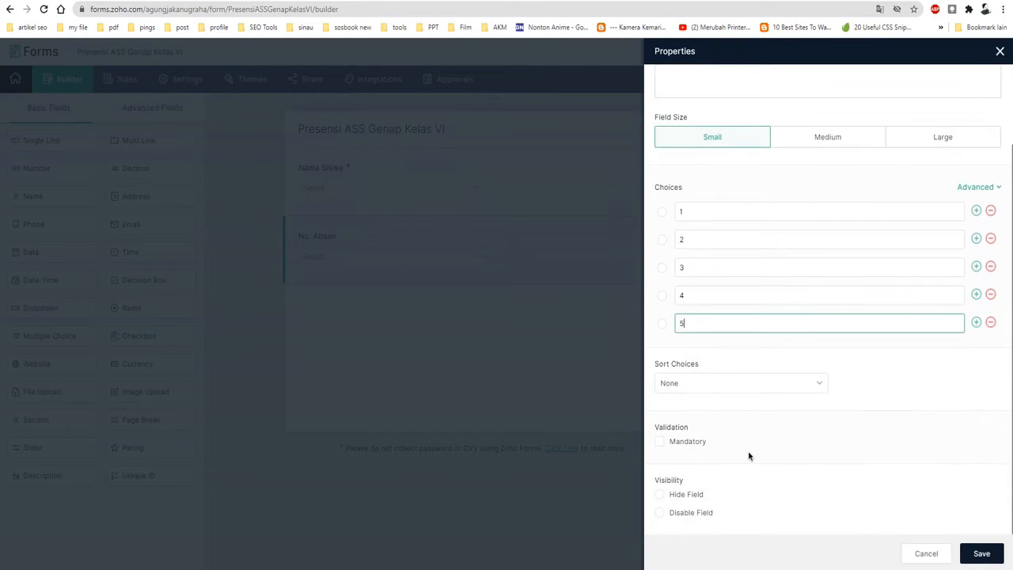
left_click(685, 443)
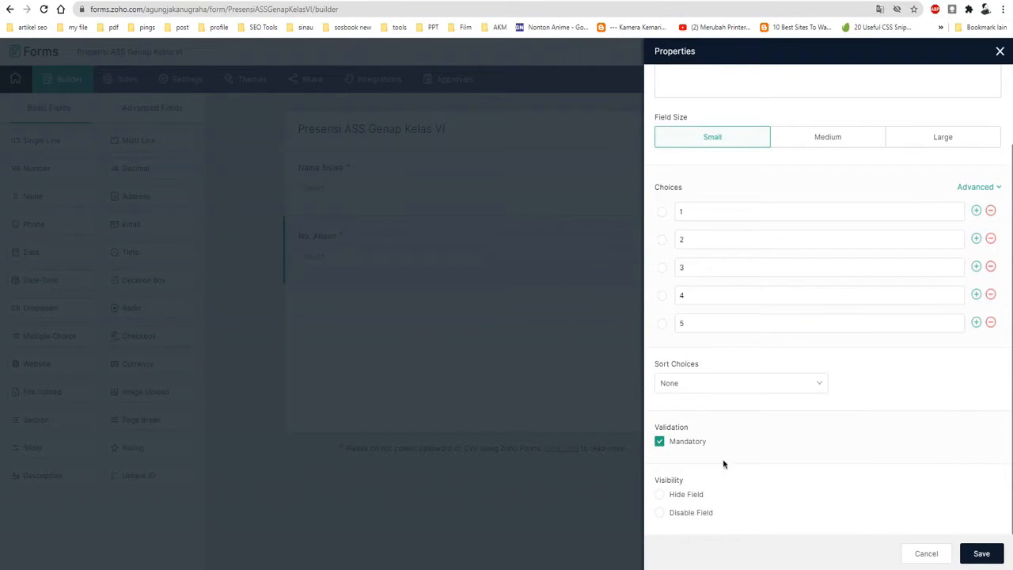
left_click(980, 556)
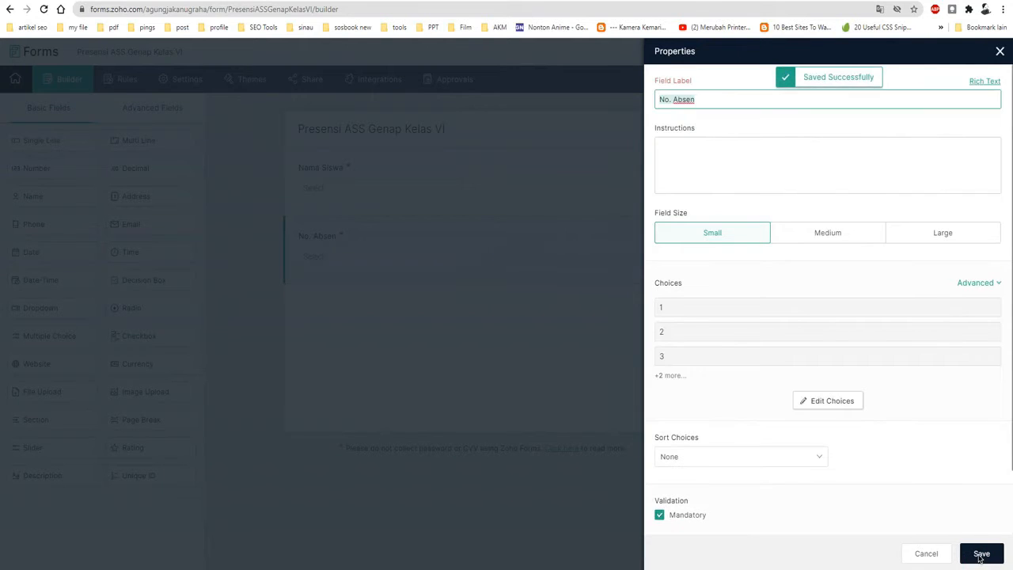
left_click(999, 51)
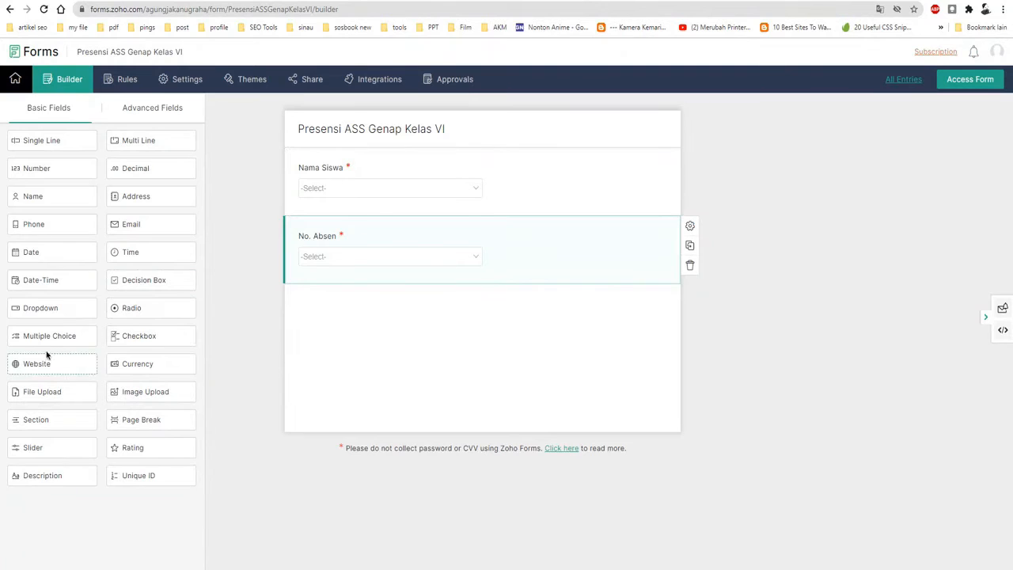
Step: Add a third Dropdown field below No. Absen and label it "Mata Pelajaran"
left_click_drag(34, 310, 333, 314)
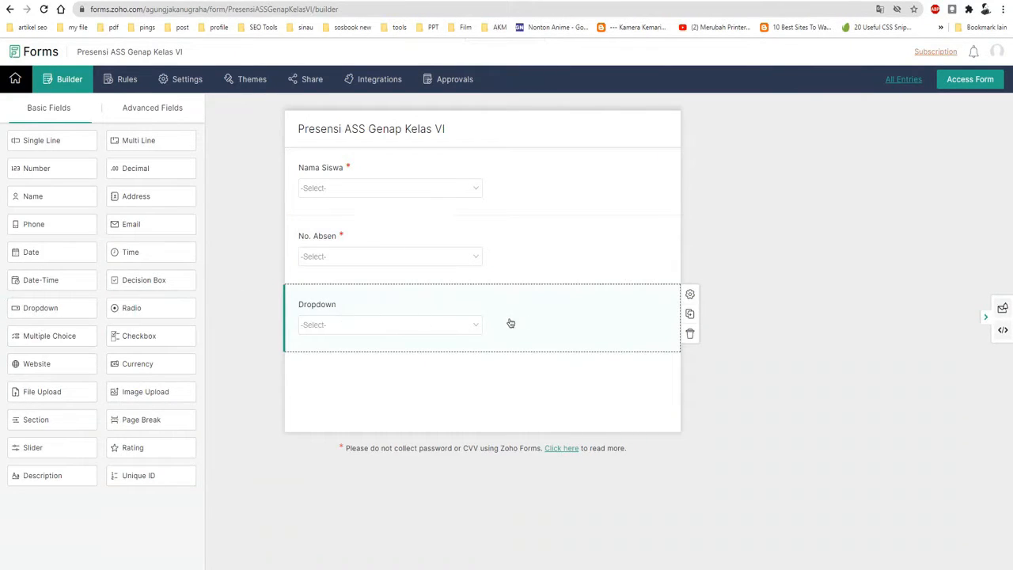
left_click(690, 296)
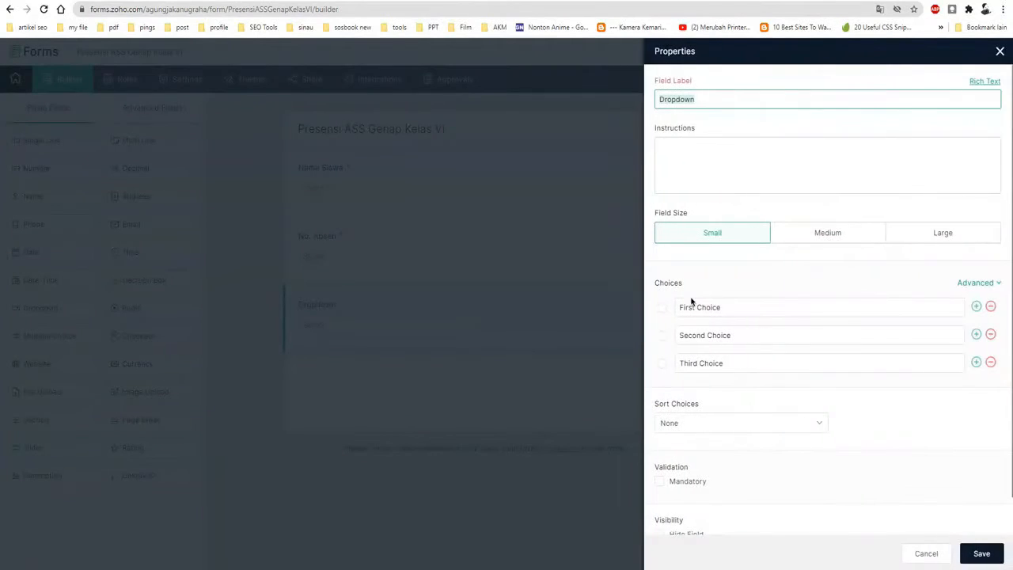
type("Mata Pelajaran")
Step: Replace the three default choices of the Mata Pelajaran dropdown with PKn, Bahasa Indonesia and Matematika
left_click(733, 308)
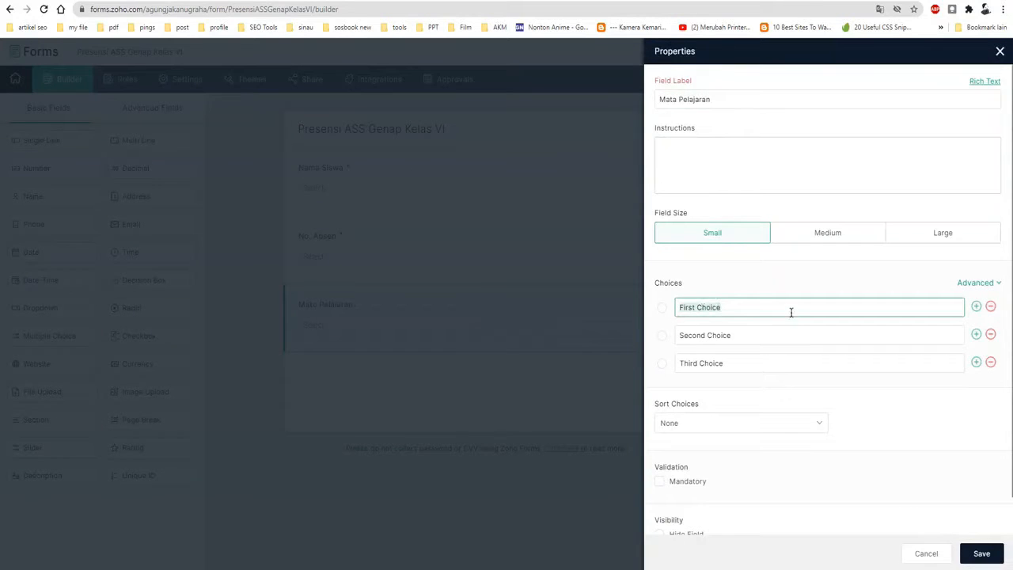
type("PKn")
key("Tab")
type("Bahasa")
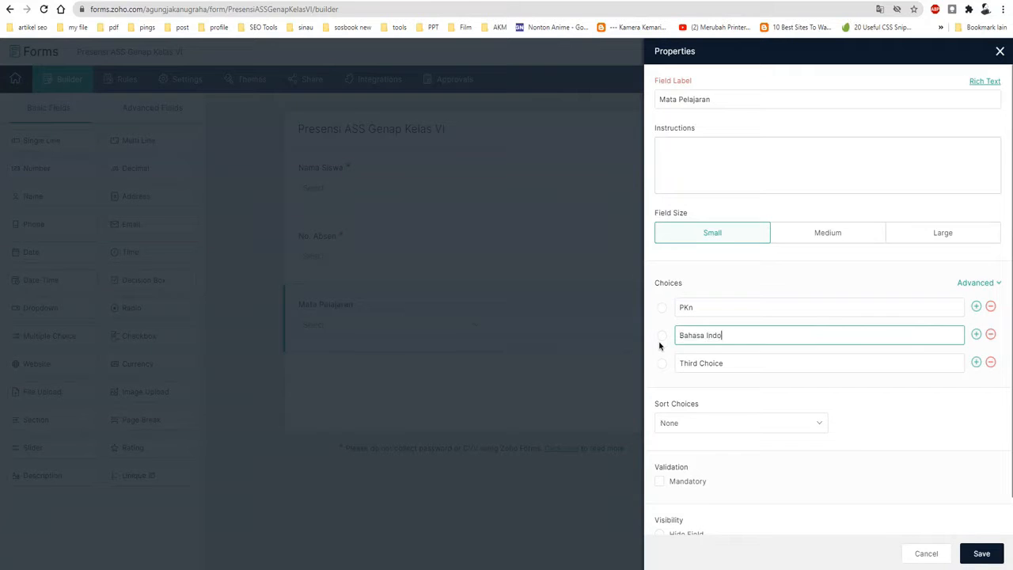
type(" Indonesia")
key("Tab")
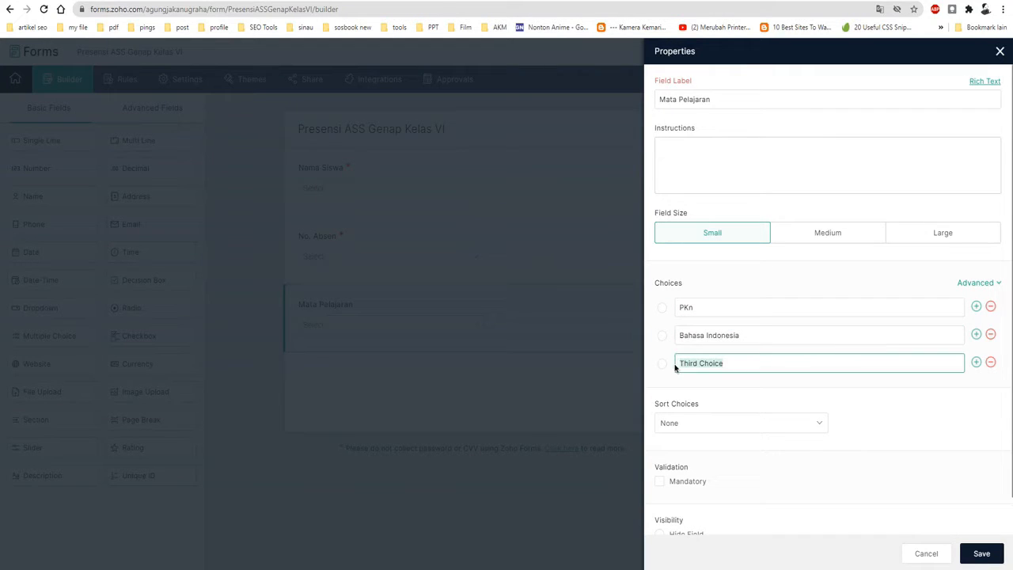
type("Matematika")
Step: Add the choices IPA, IPS, SBdP, PJOK and PAI below Matematika in the Mata Pelajaran dropdown and save the field
left_click(976, 361)
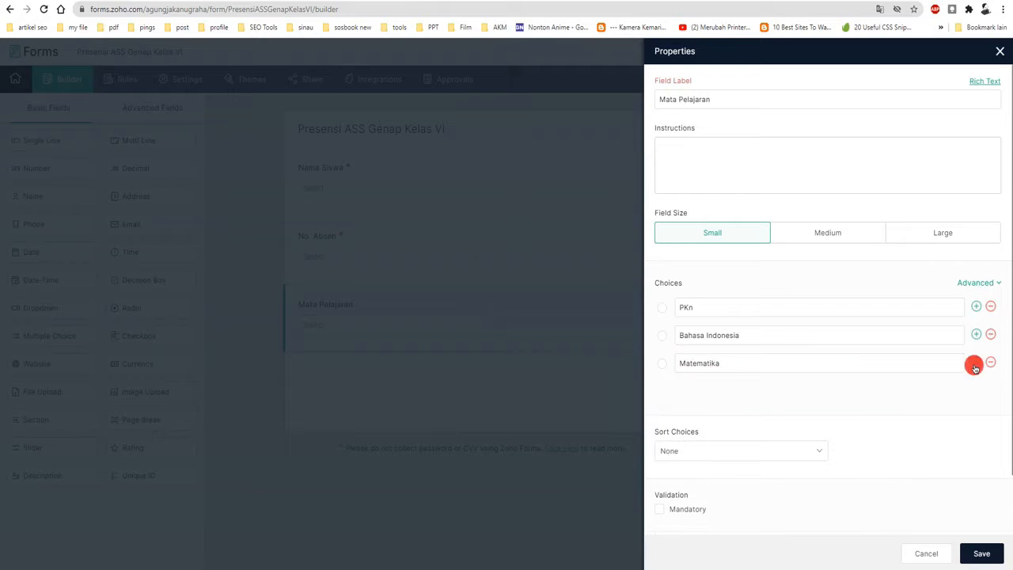
left_click(976, 391)
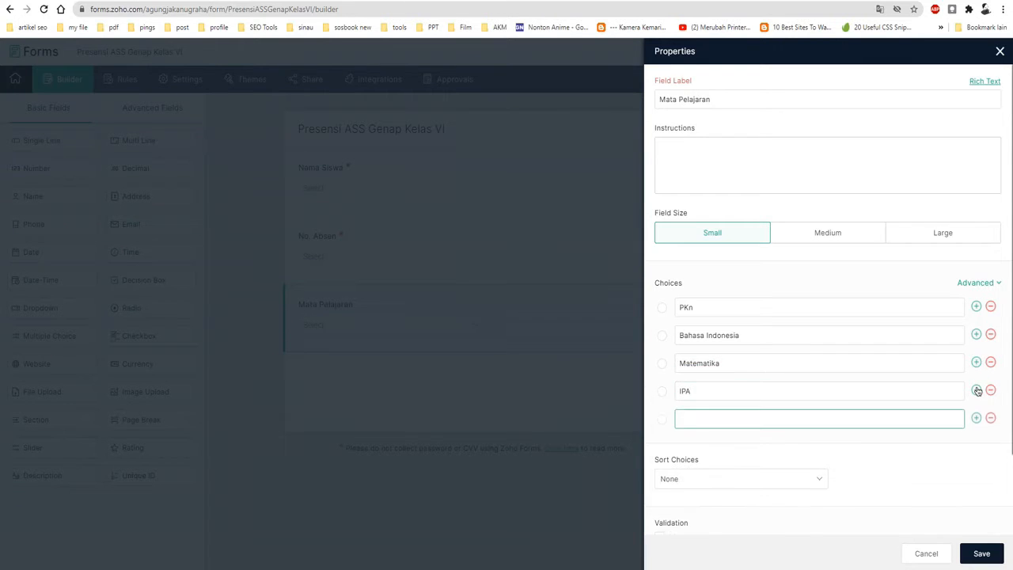
left_click(976, 418)
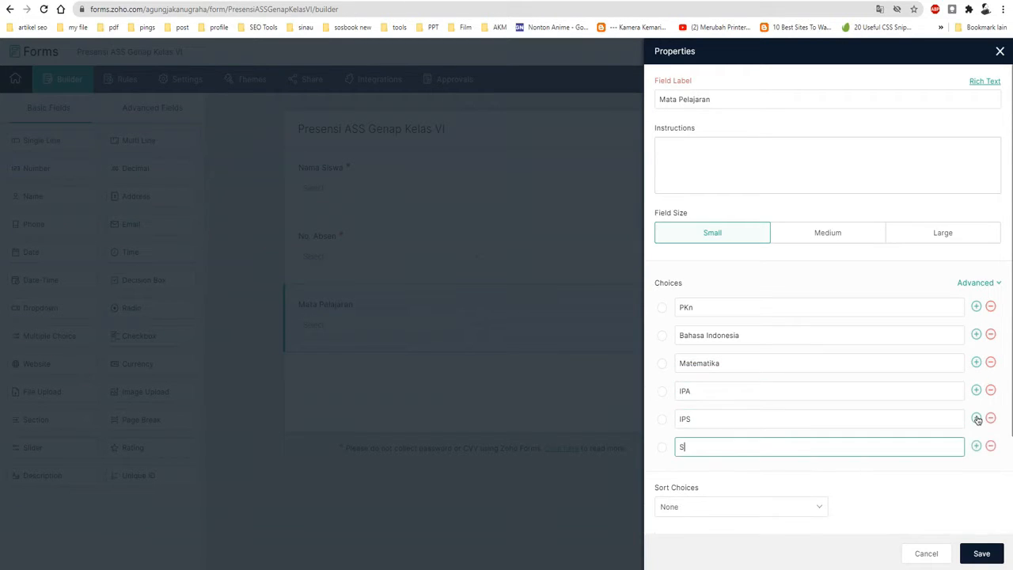
left_click(977, 446)
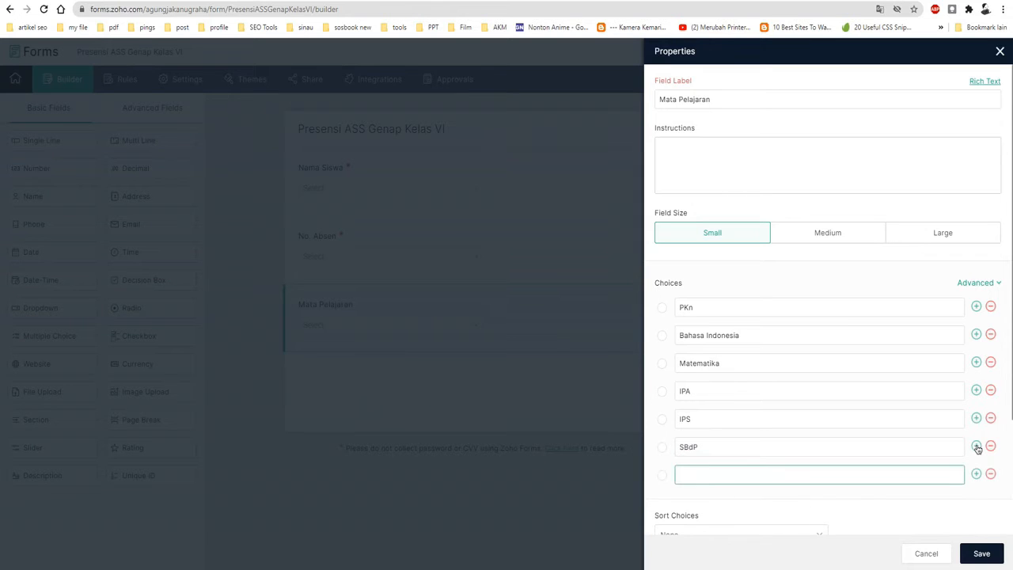
left_click(976, 474)
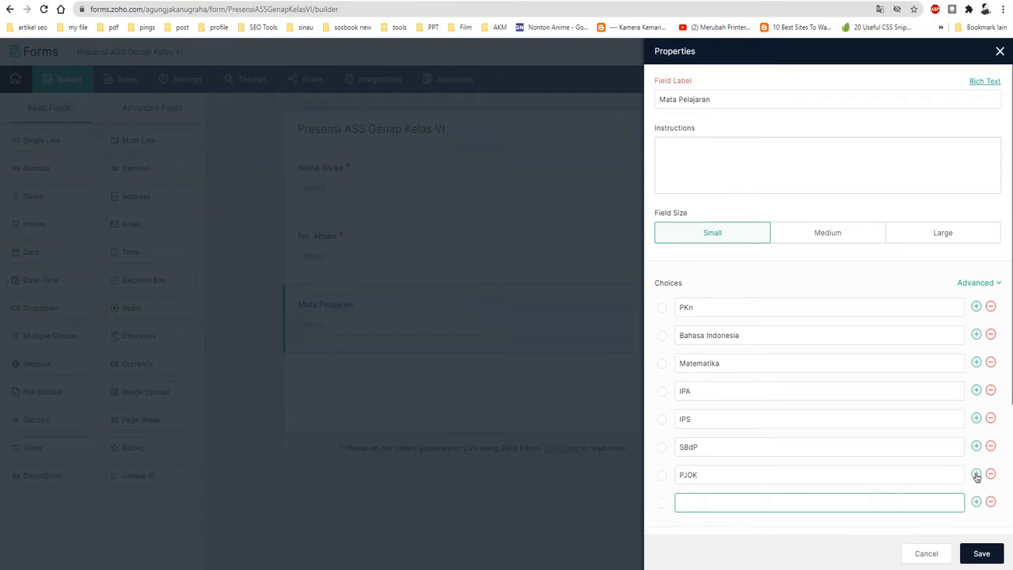
scroll(976, 480, "down", 2)
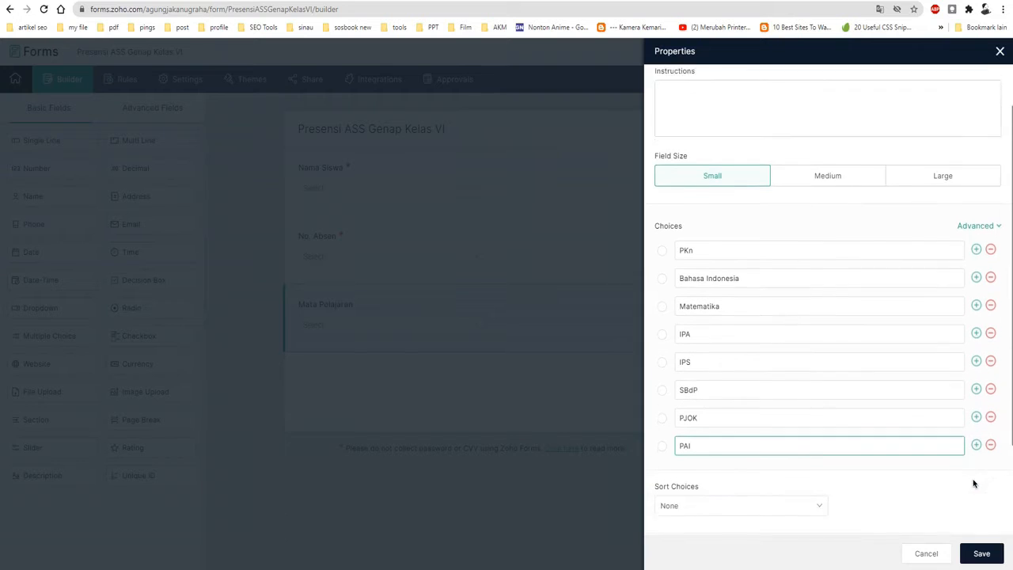
left_click(979, 552)
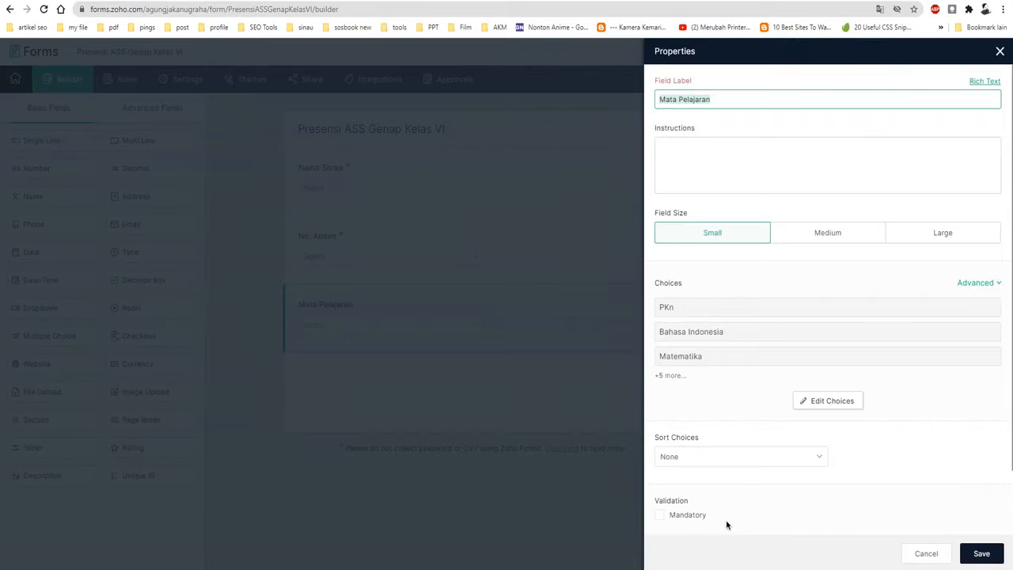
Step: Make the Mata Pelajaran field mandatory, then save and close its properties
left_click(693, 523)
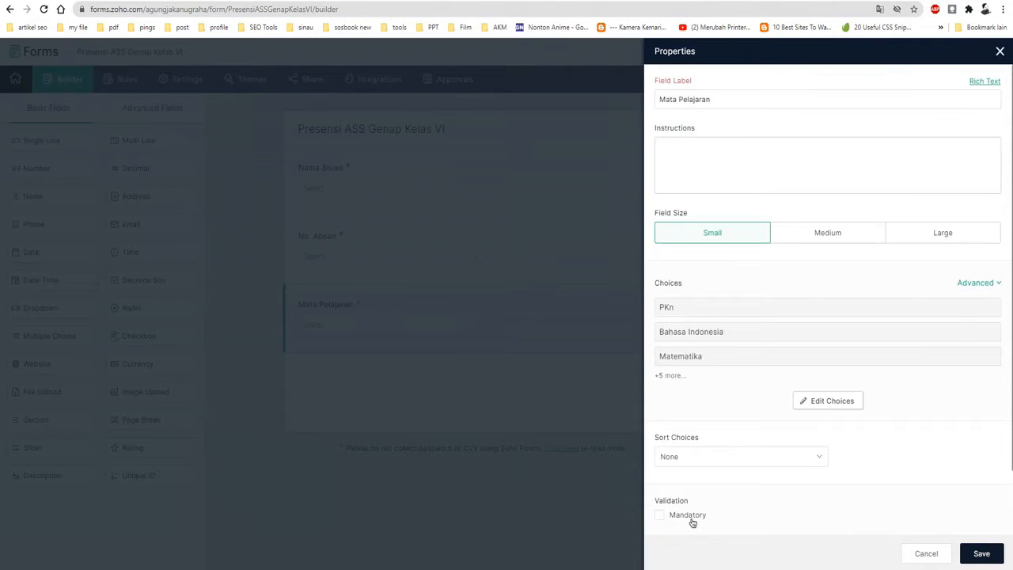
left_click(982, 554)
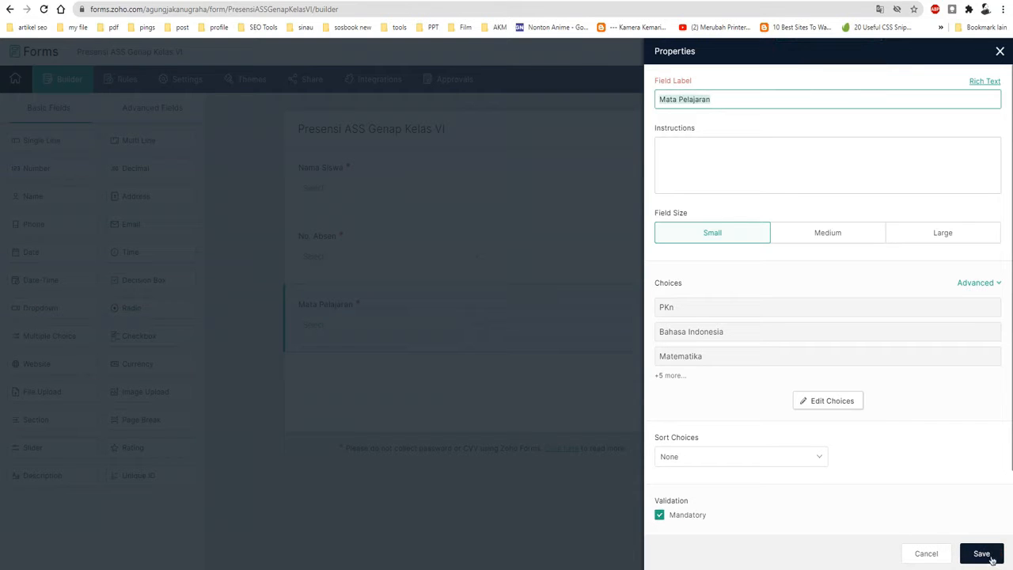
left_click(1000, 51)
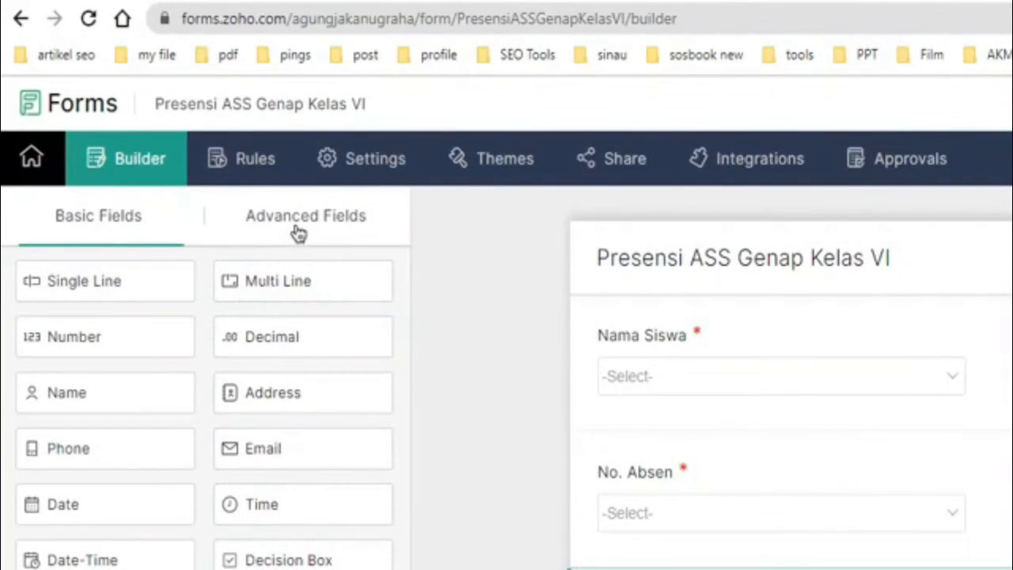
Step: Add a Signature field below Mata Pelajaran and label it "Tanda Tangan"
left_click(295, 229)
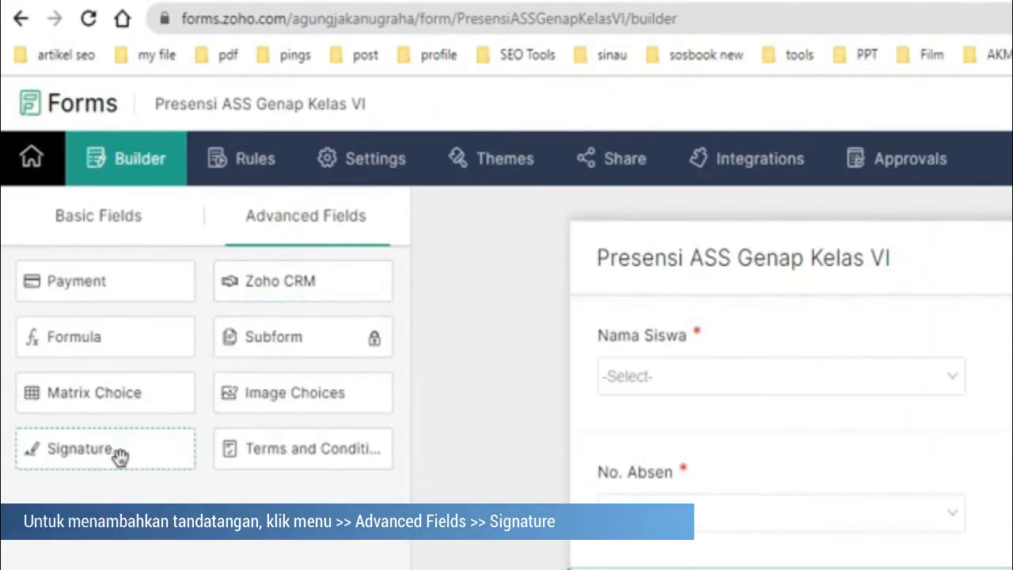
mouse_move(118, 457)
left_mouse_down()
mouse_move(328, 561)
mouse_move(459, 488)
mouse_move(359, 388)
left_mouse_up()
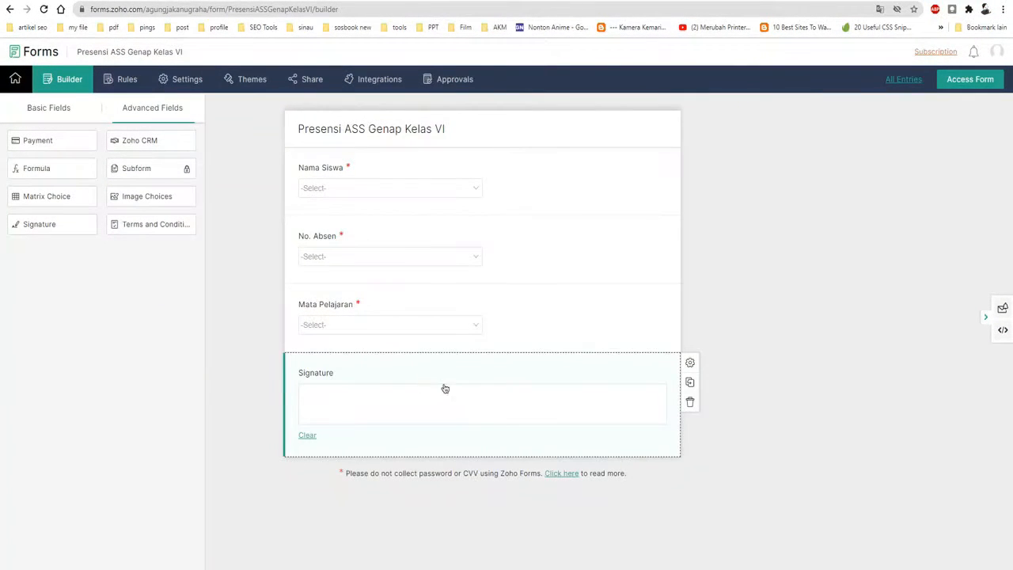
left_click(690, 363)
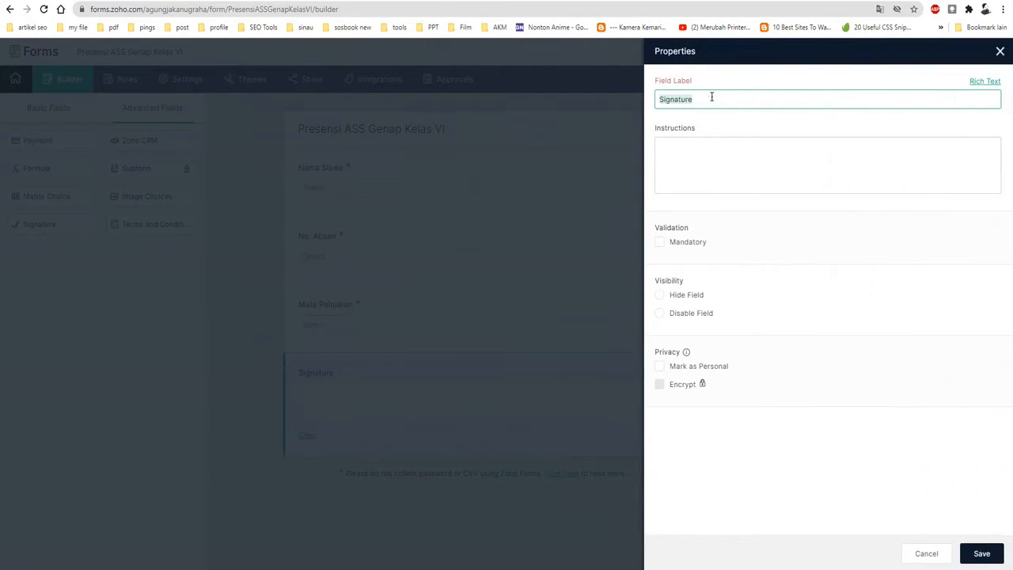
type("Tanda Tangan")
Step: Make the Tanda Tangan field mandatory, then save and close its properties
left_click(683, 243)
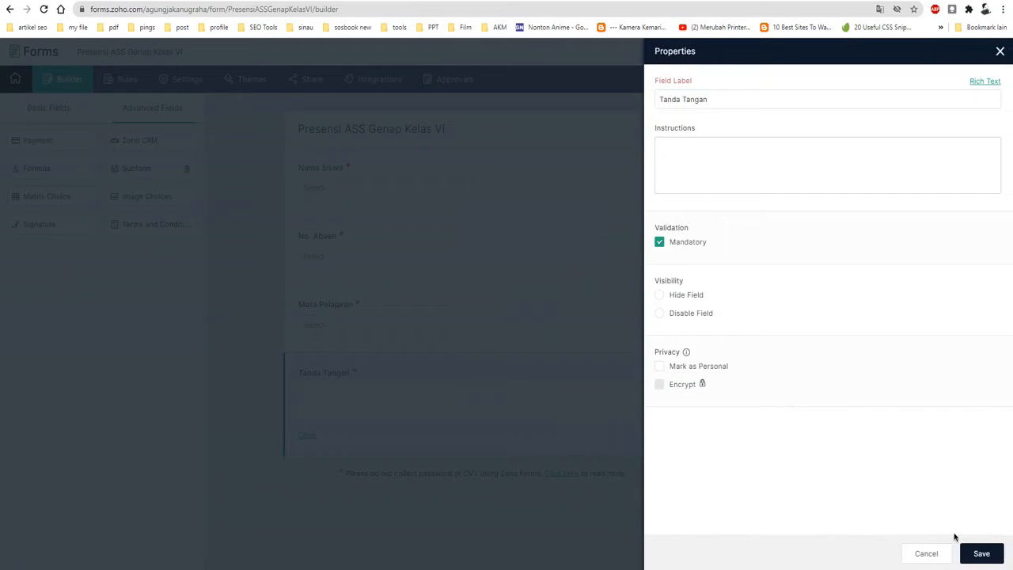
left_click(980, 554)
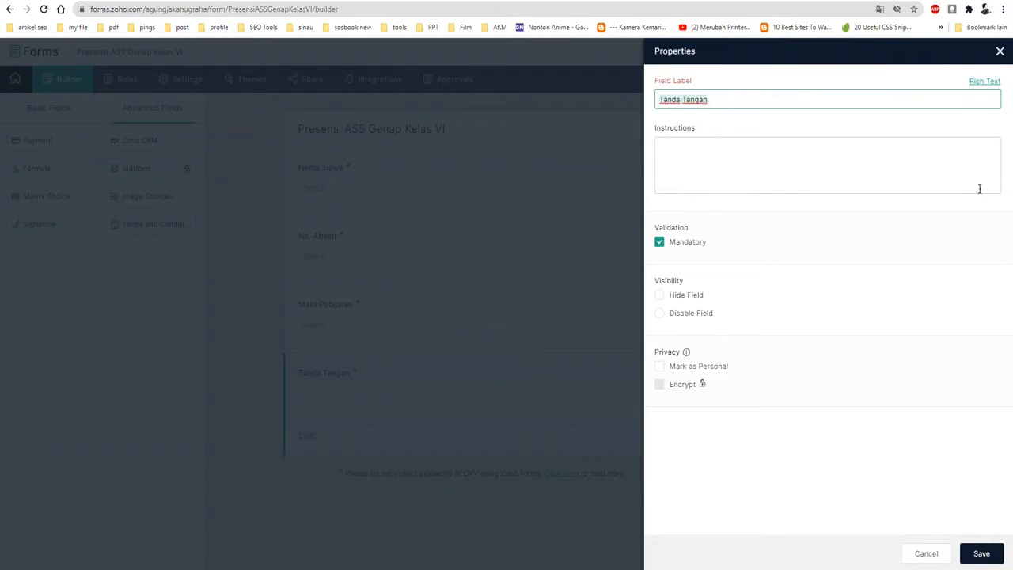
left_click(1000, 50)
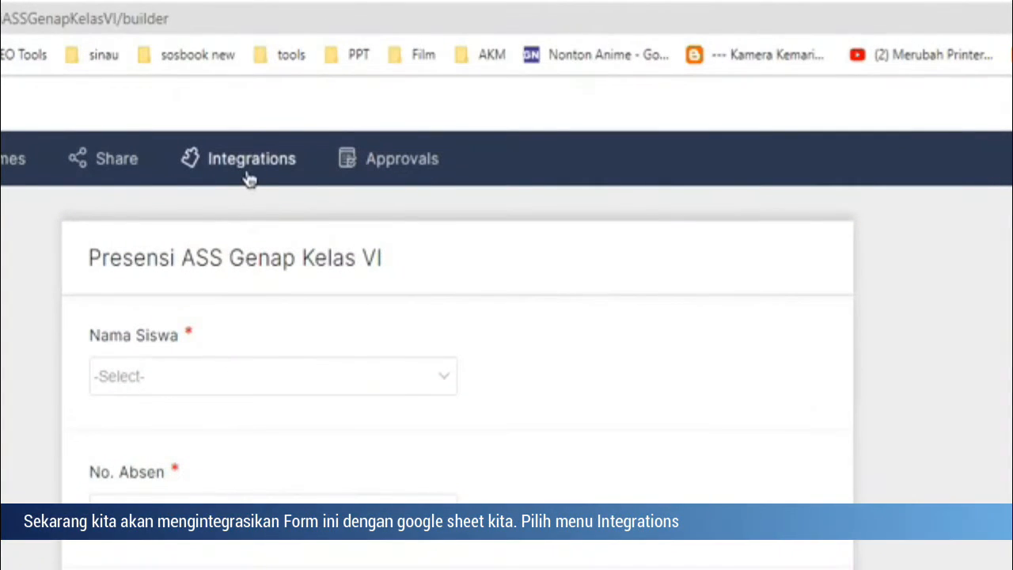
Step: Start a Google Sheets integration for the form with a new sheet named "Presensi ASS Genap Kelas VI"
left_click(247, 174)
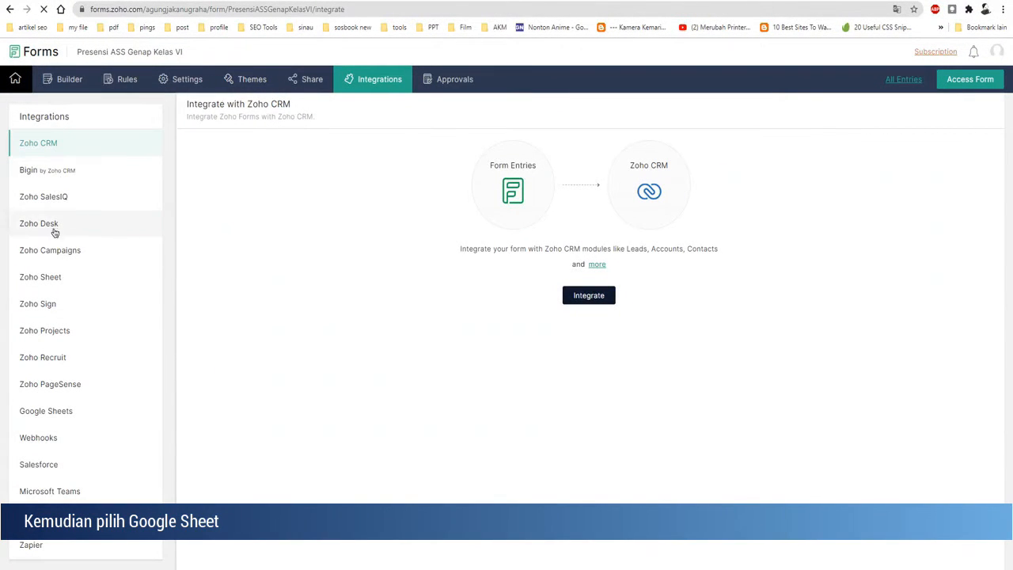
left_click(58, 417)
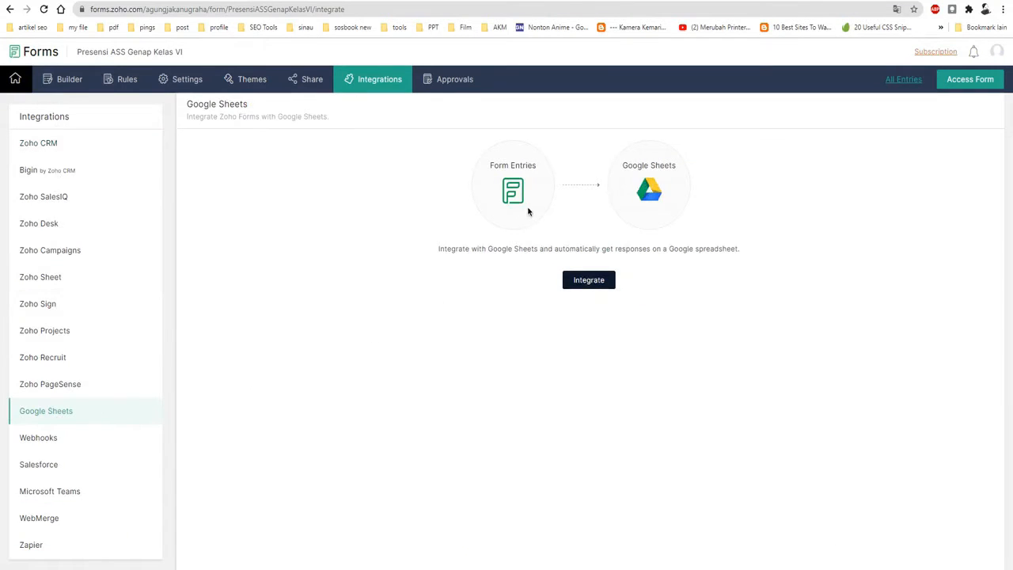
left_click(599, 281)
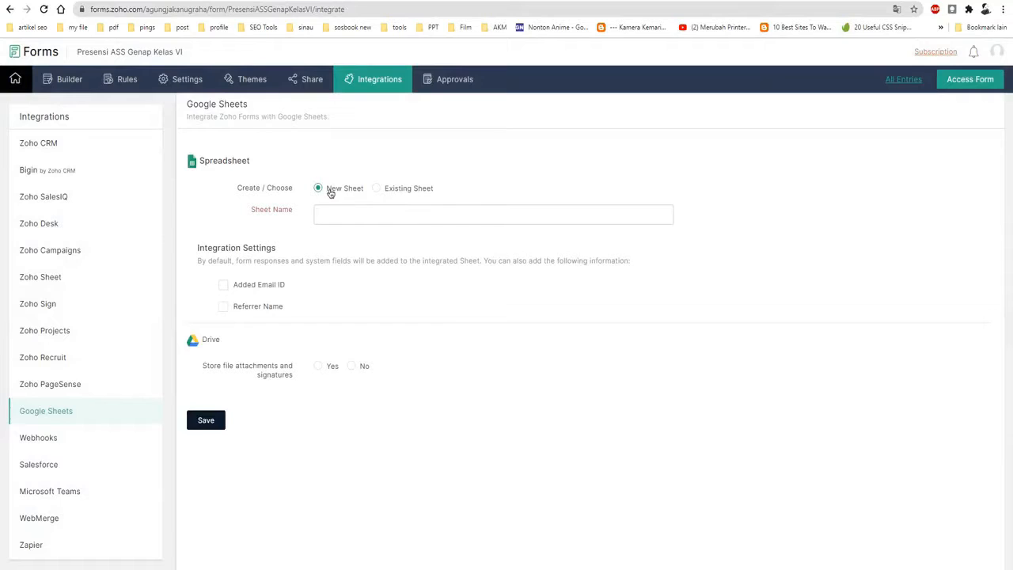
left_click(333, 217)
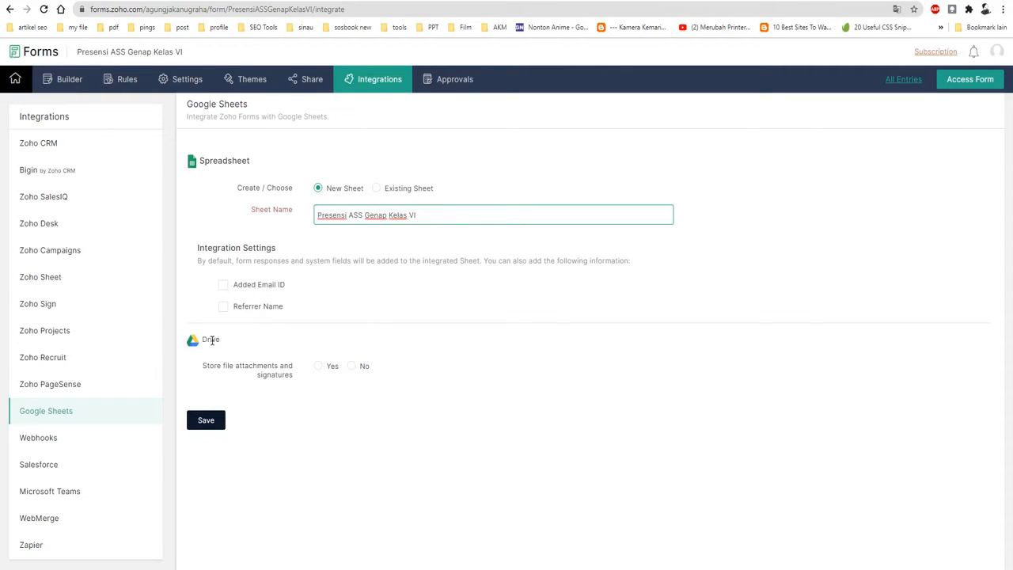
Step: Turn on storing attachments and signatures in Drive, include Tanda Tangan, and save the Google Sheets integration
left_click(318, 369)
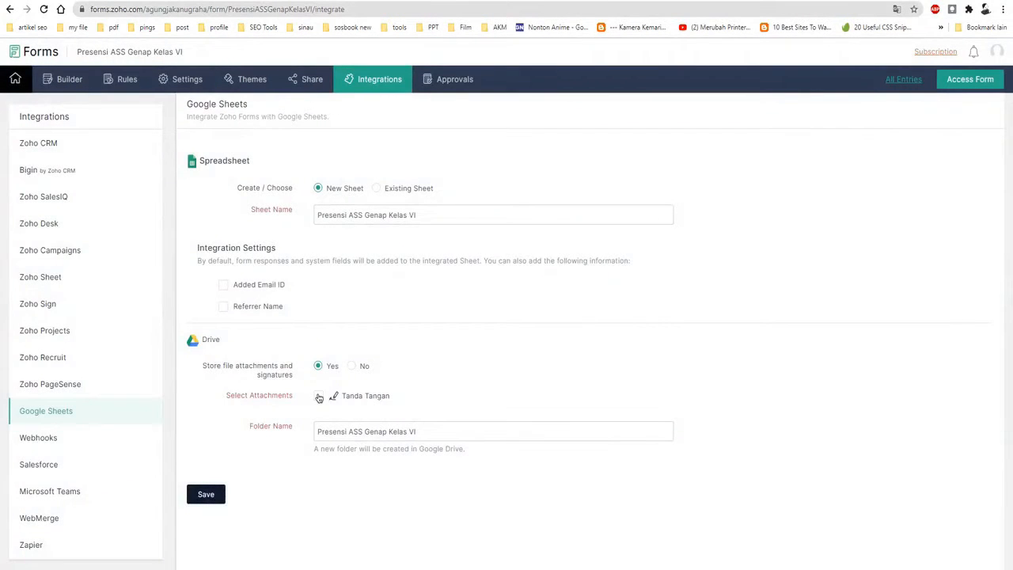
left_click(319, 396)
left_click(207, 496)
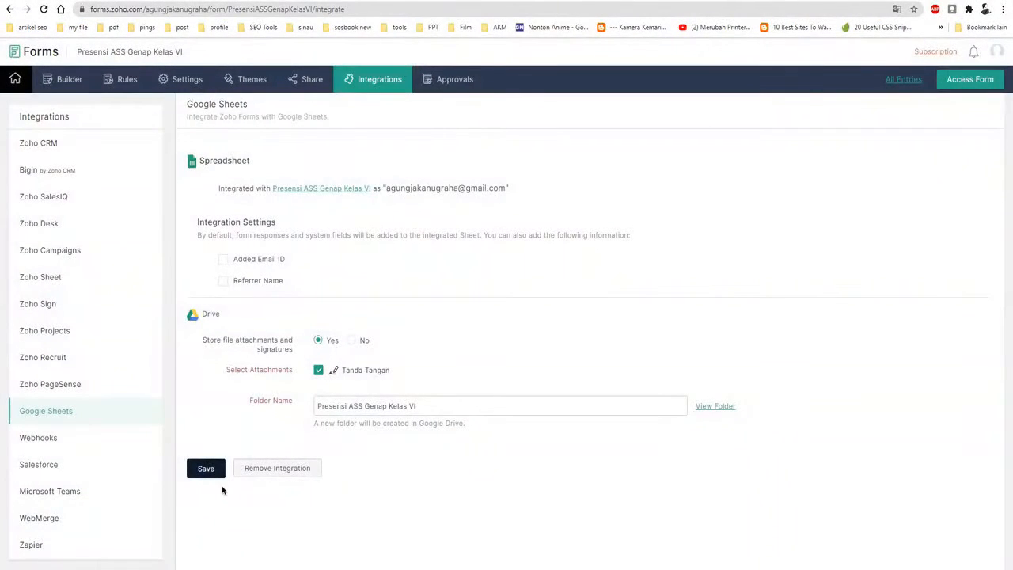
Step: Open the integrated Google spreadsheet and paste =ARRAYFORMULA(IF(ROW(Sheet1!A:A)=1,"kode",ARRAYFORMULA(IF((Sheet1!A:A)="","",right(LEFT(E:E,65),33))))) into cell G1
left_click(316, 192)
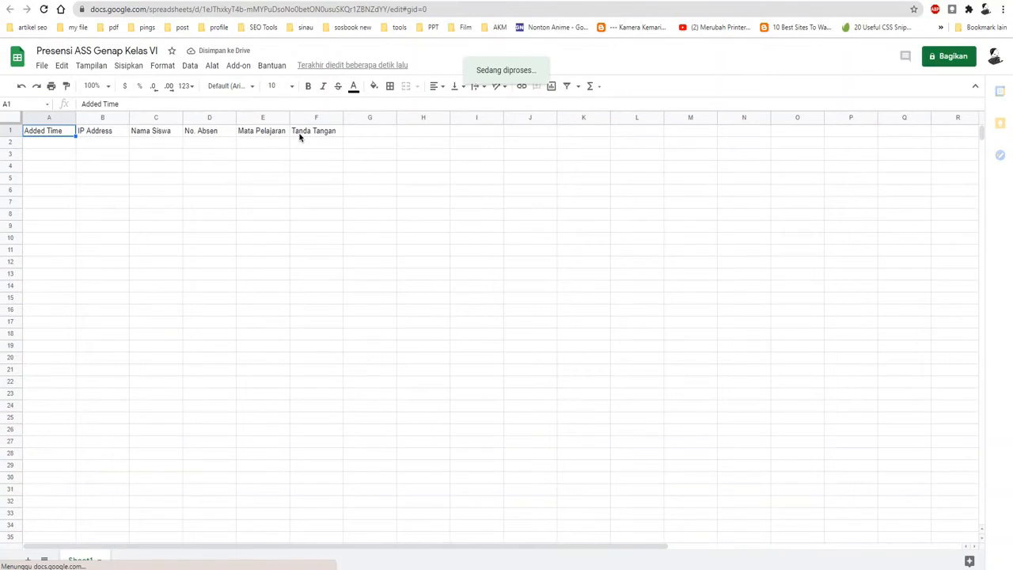
left_click(326, 133)
left_click(361, 135)
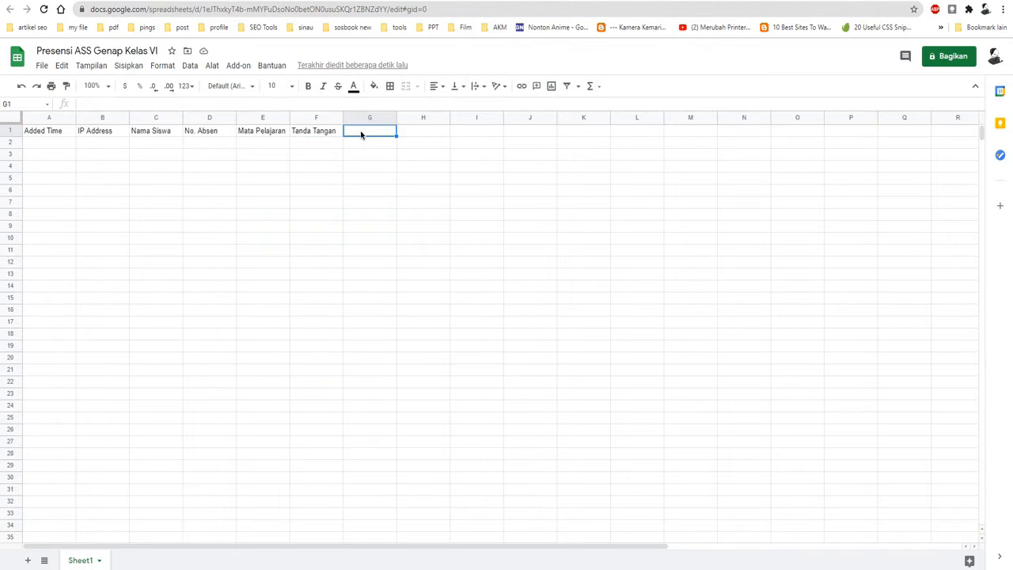
right_click(353, 110)
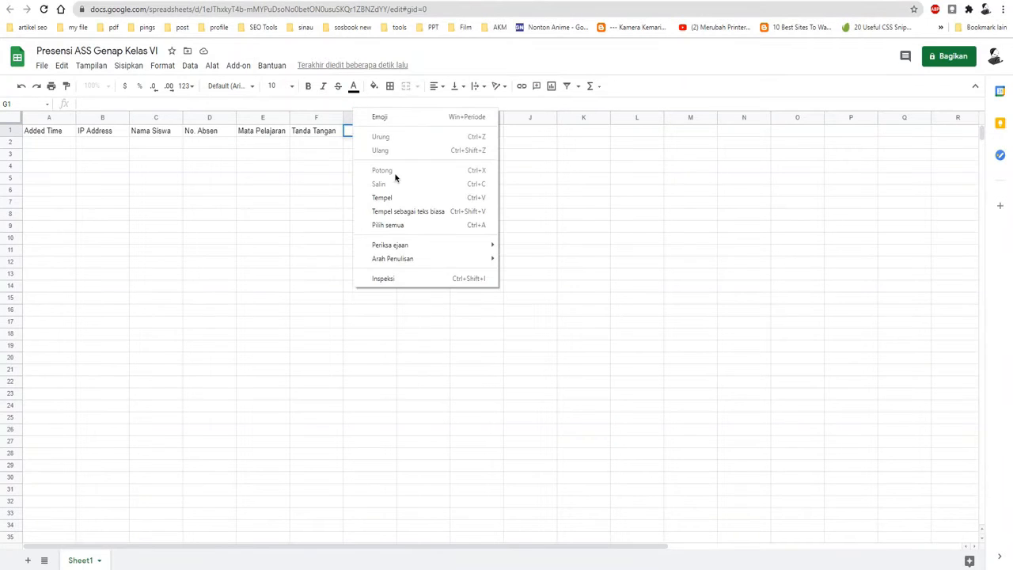
left_click(400, 196)
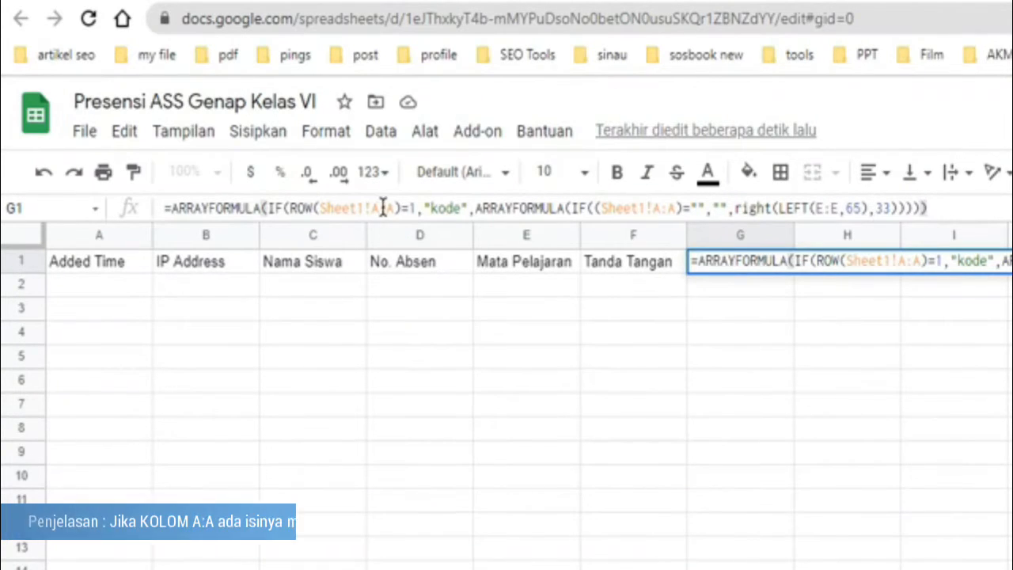
Step: Review the G1 formula by highlighting both Sheet1!A:A references and the LEFT(E:E,65),33 arguments
left_click_drag(393, 208, 319, 209)
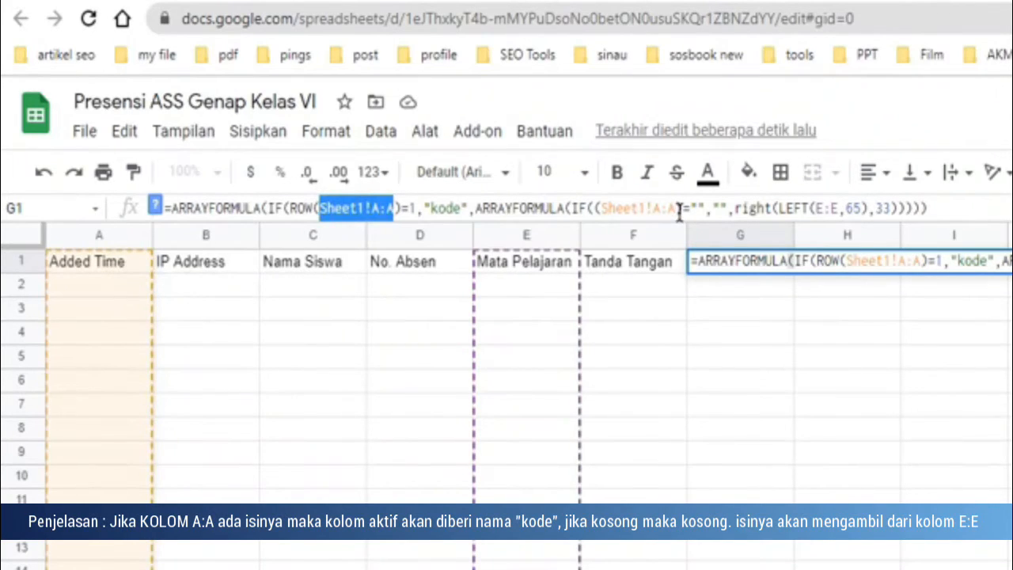
left_click_drag(682, 208, 594, 215)
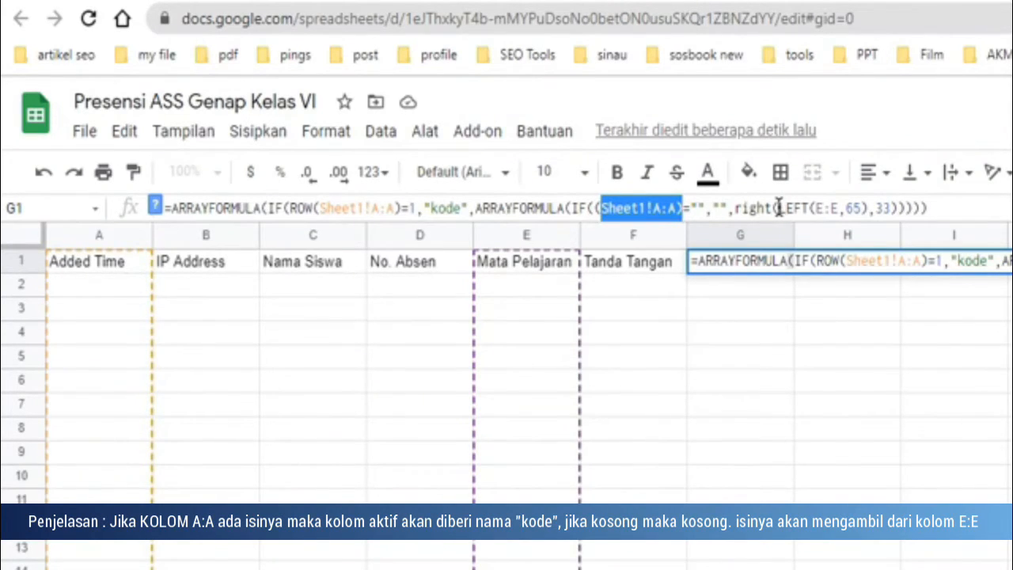
left_click_drag(780, 208, 889, 208)
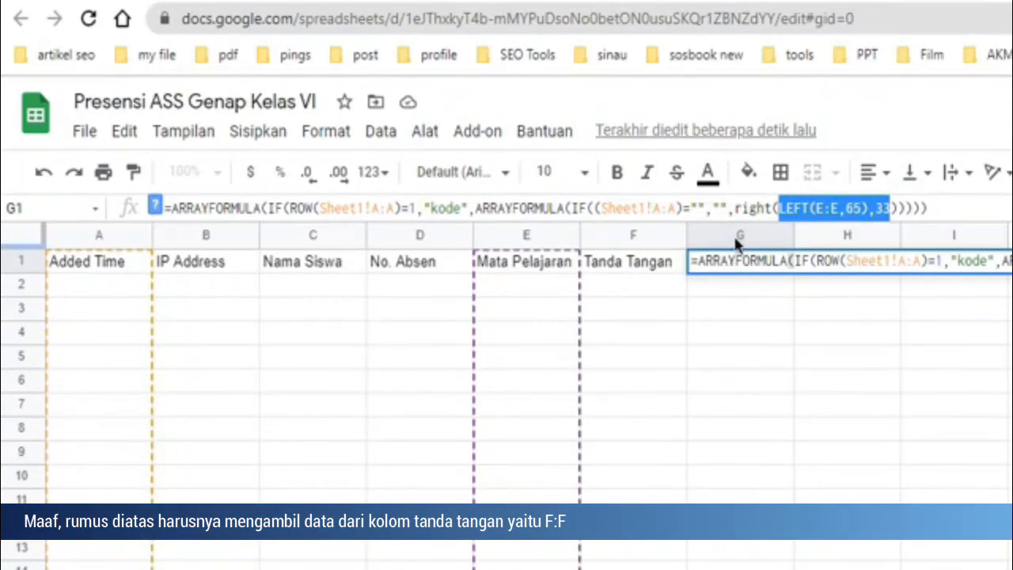
Step: Change the LEFT range in the G1 formula to F:F so it reads the Tanda Tangan column, and confirm the formula
left_click(825, 208)
double_click(820, 208)
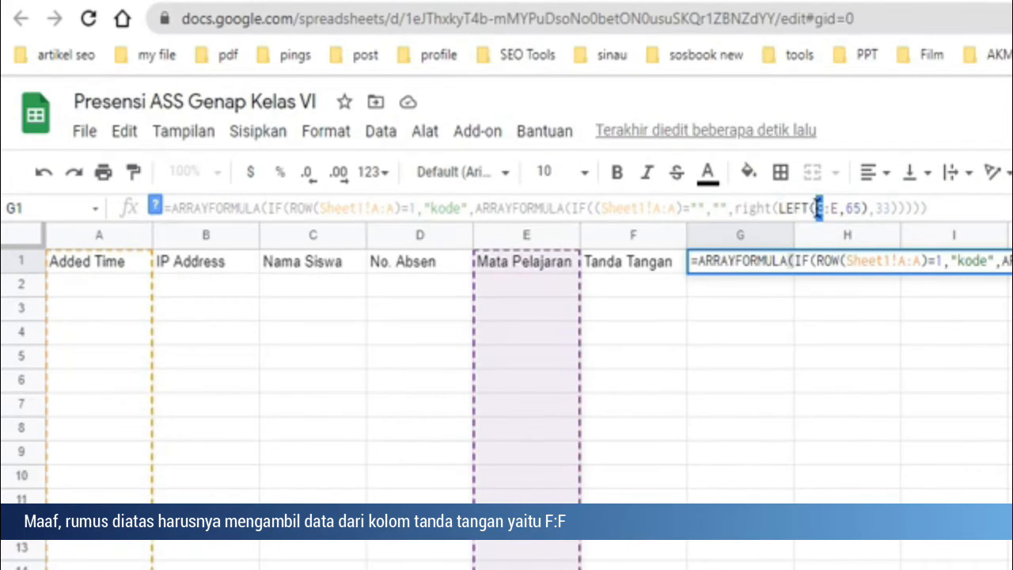
type("F")
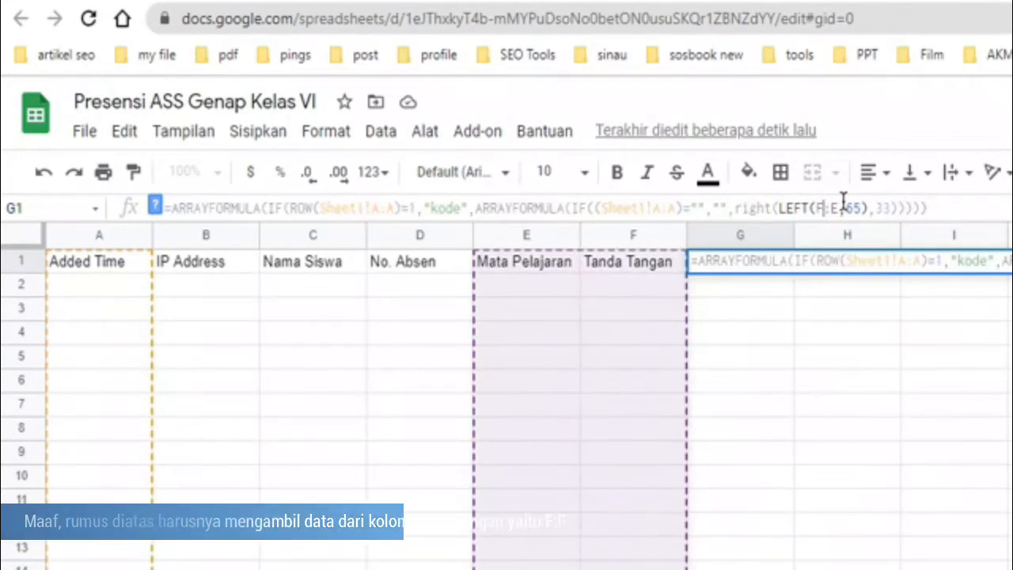
double_click(834, 202)
type("F")
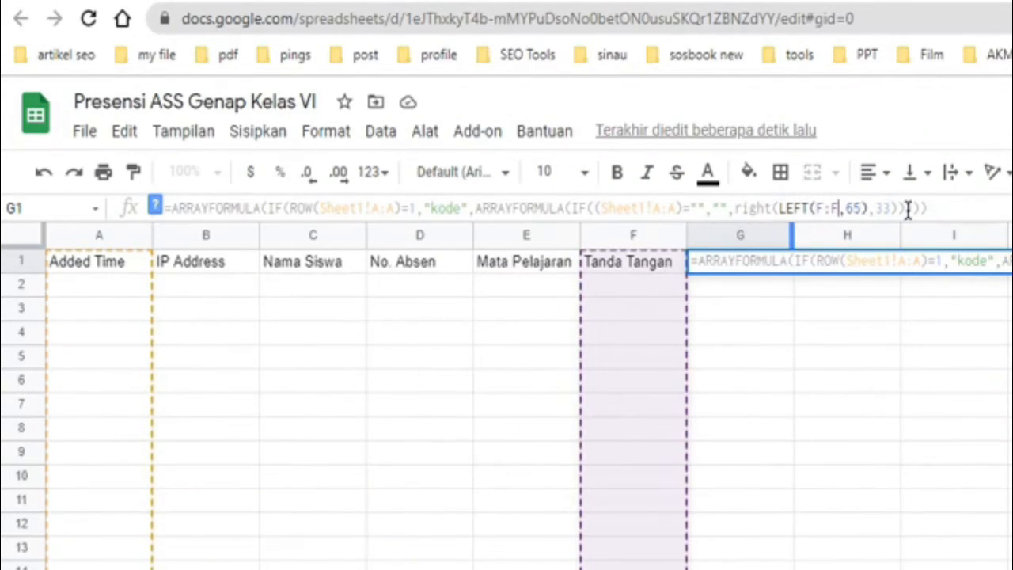
left_click(940, 210)
left_click(946, 209)
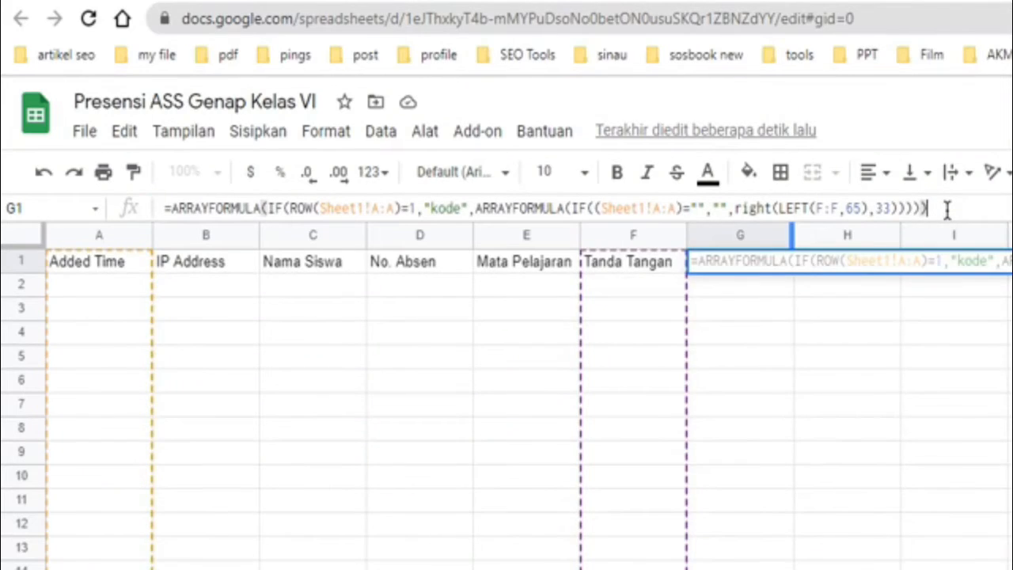
key("Return")
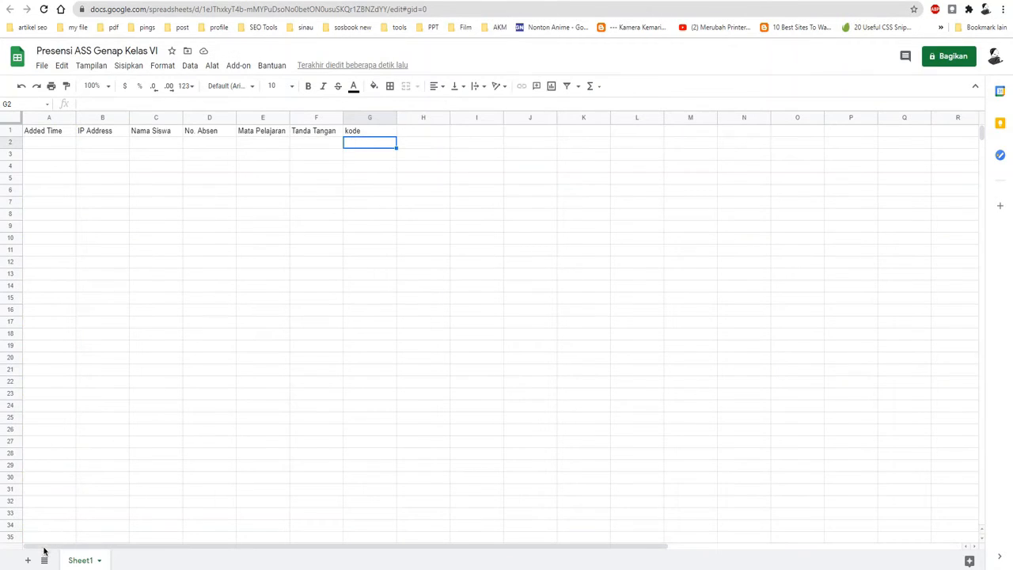
Step: Add a second sheet, enter =ARRAYFORMULA(IF(ROW(Sheet1!A:A)=1,"NO ABSEN",ARRAYFORMULA(IF((Sheet1!A:A)="","",Sheet1!D:D)))) in A1, and highlight its Sheet1!D:D reference
left_click(29, 560)
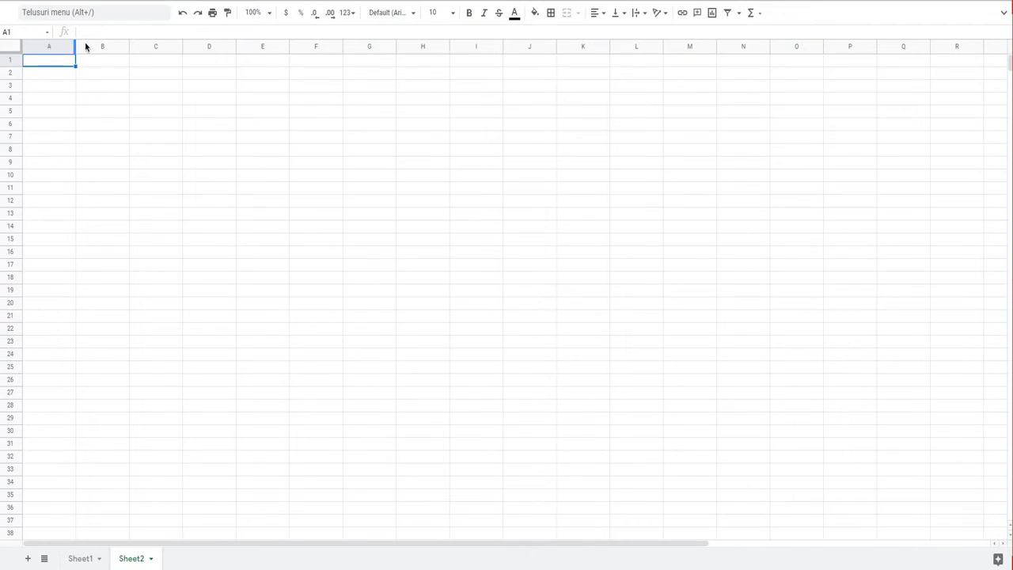
right_click(95, 32)
left_click(141, 128)
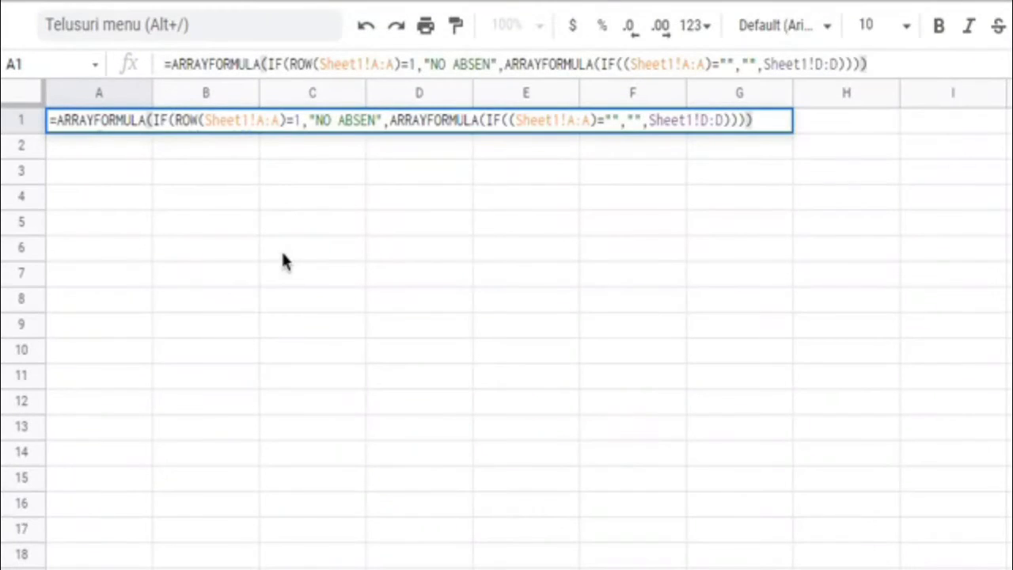
key("Return")
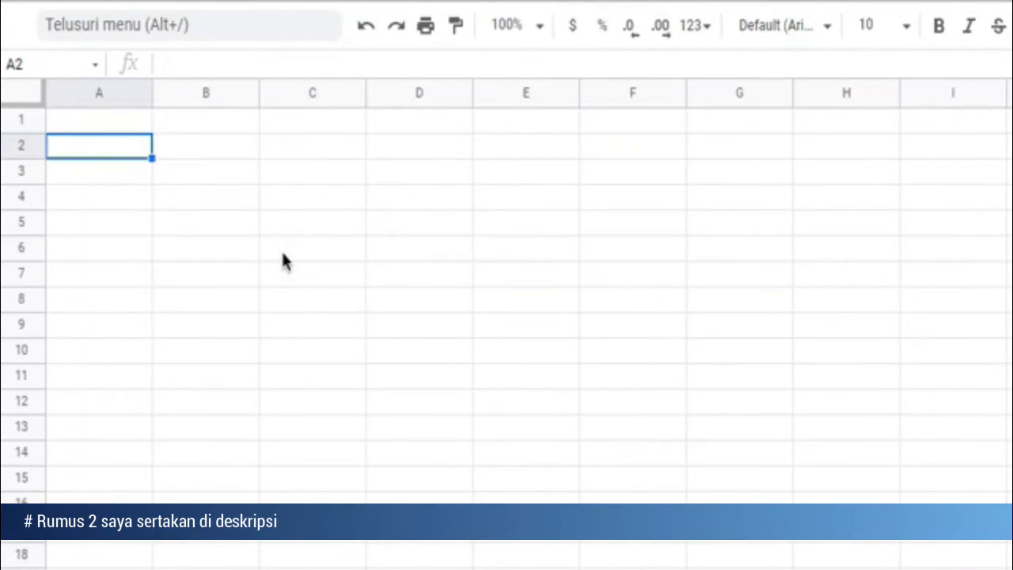
left_click(95, 128)
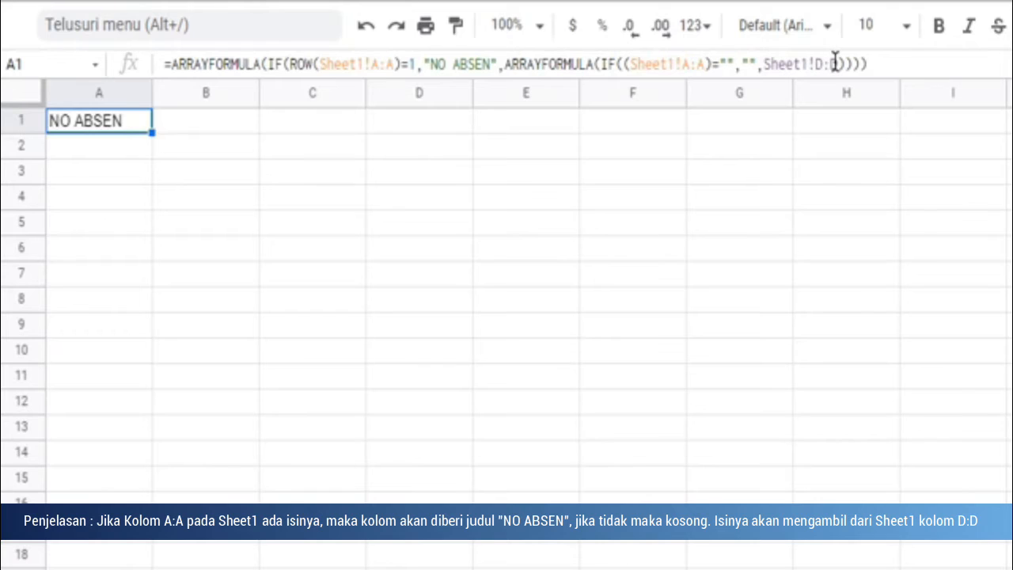
left_click_drag(835, 63, 763, 64)
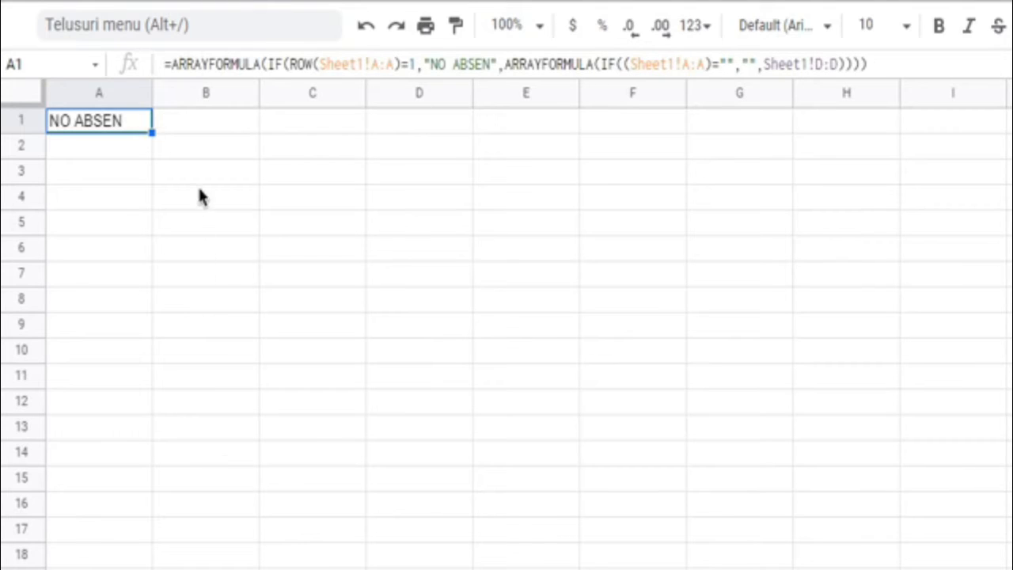
Step: Paste =ARRAYFORMULA(IF(ROW(Sheet1!A:A)=1,"NAMA SISWA",ARRAYFORMULA(IF((Sheet1!A:A)="","",Sheet1!C:C)))) into cell B1 and review its Sheet1!C:C reference
left_click(197, 129)
left_click(240, 64)
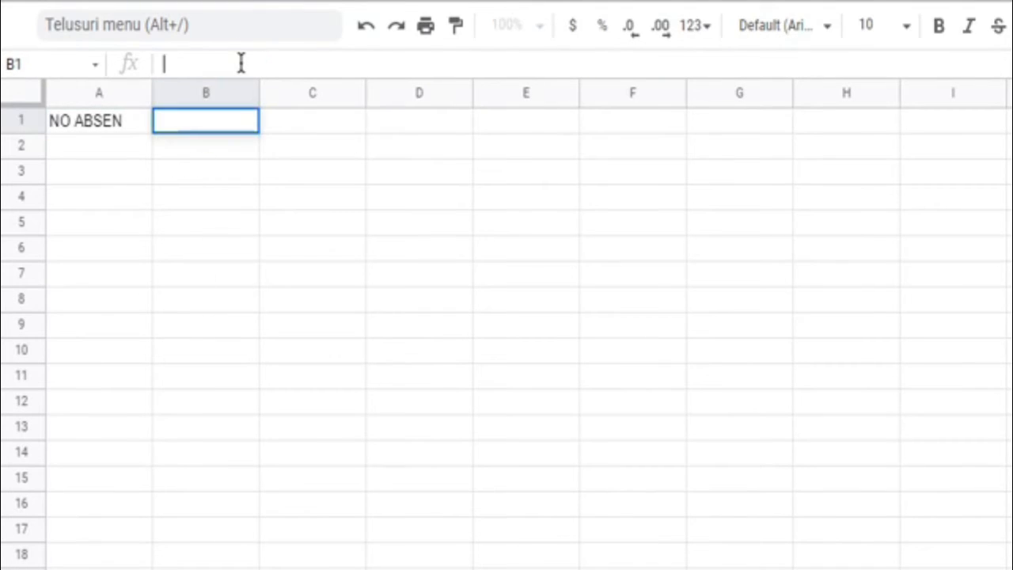
type("=ARRAYFORMULA(IF(ROW(Sheet1!A:A)=1,\"NAMA SISWA\",ARRAYFORMULA(IF((Sheet1!A:A)=\"\",\"\",Sheet1!C:C))))")
key("Return")
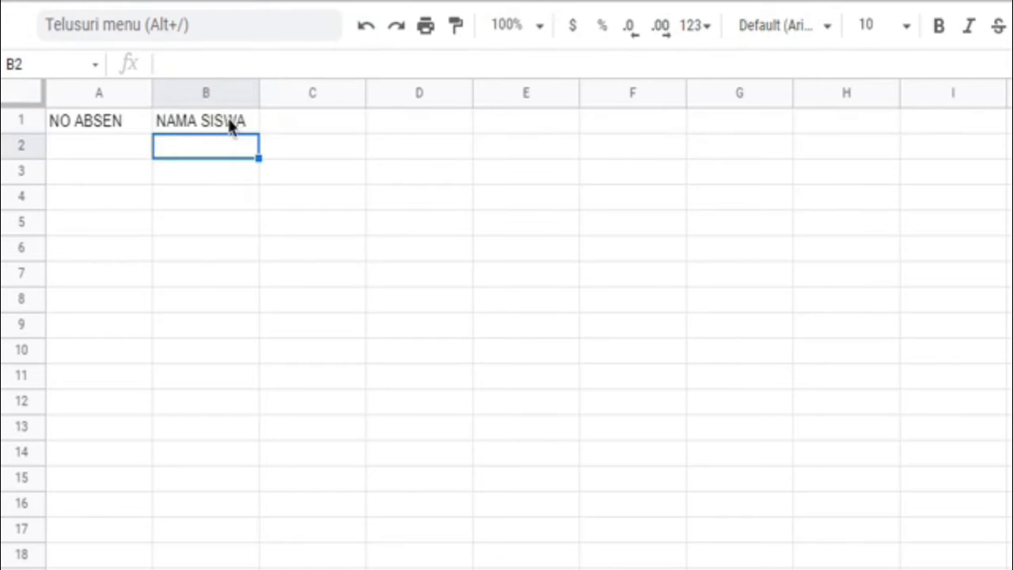
left_click(231, 127)
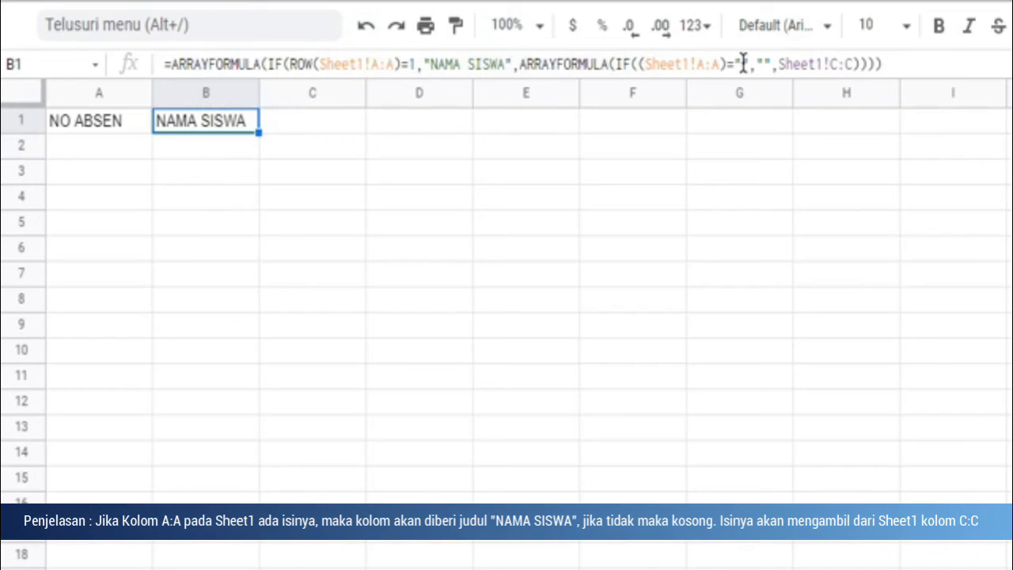
double_click(795, 65)
left_click_drag(837, 68, 854, 67)
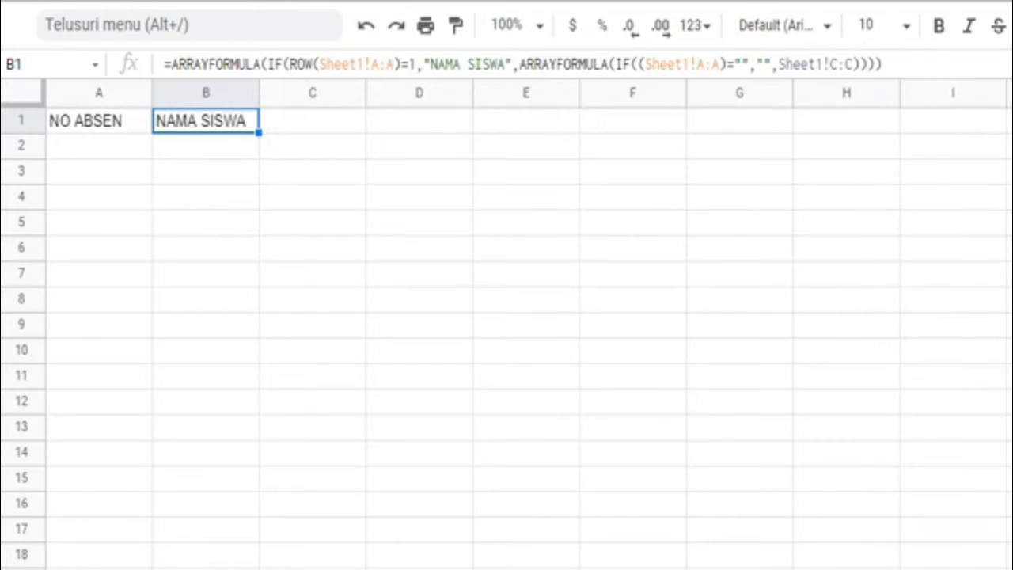
Step: Paste =ARRAYFORMULA(IF(ROW(Sheet1!A:A)=1,"MAPEL",ARRAYFORMULA(IF((Sheet1!A:A)="","",Sheet1!E:E)))) into cell C1 and review its Sheet1!E:E reference
left_click(299, 131)
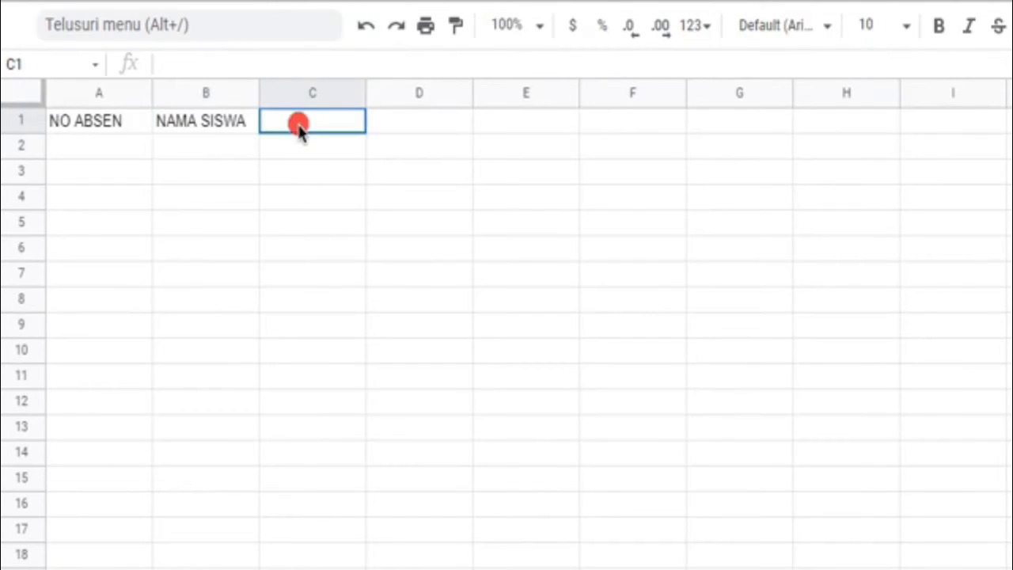
left_click(276, 64)
type("=ARRAYFORMULA(IF(ROW(Sheet1!A:A)=1,\"MAPEL\",ARRAYFORMULA(IF((Sheet1!A:A)=\"\",\"\",Sheet1!E:E))))")
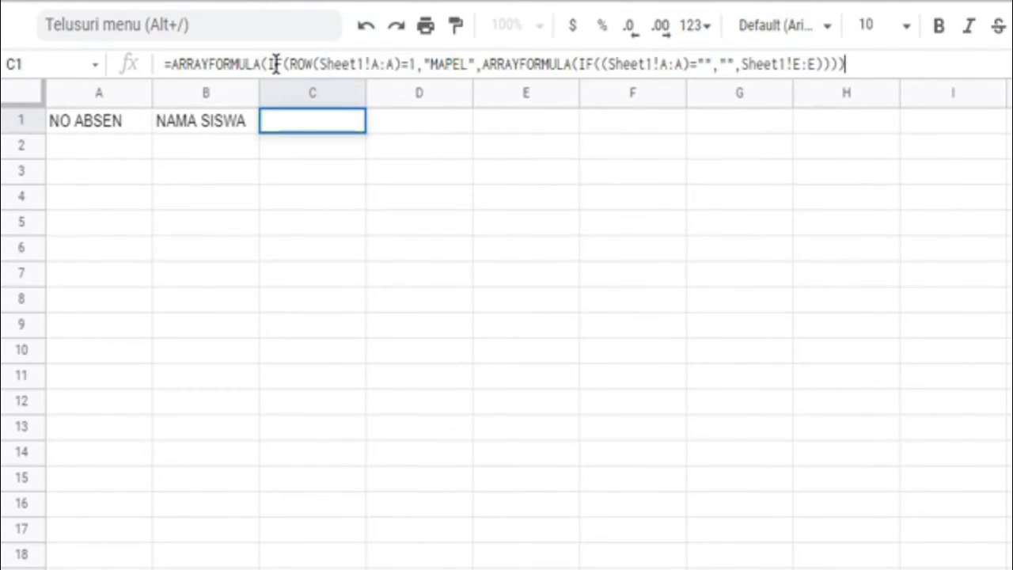
key("Return")
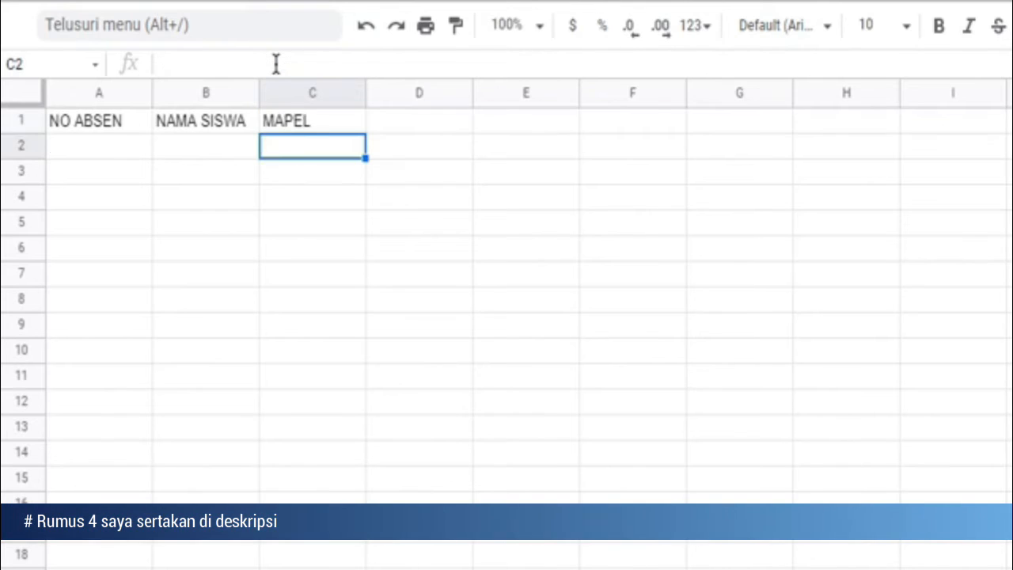
left_click(290, 123)
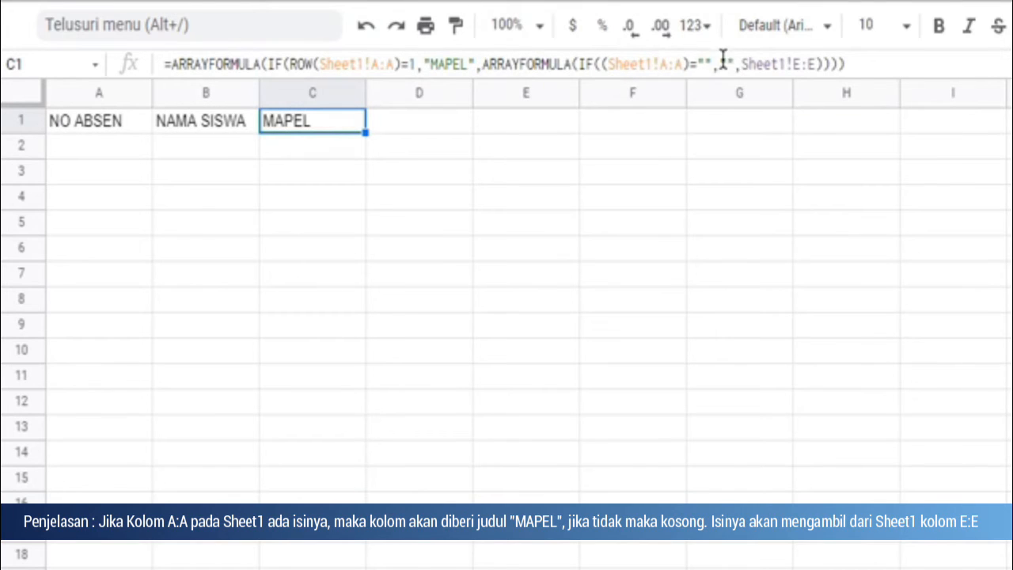
left_click(821, 64)
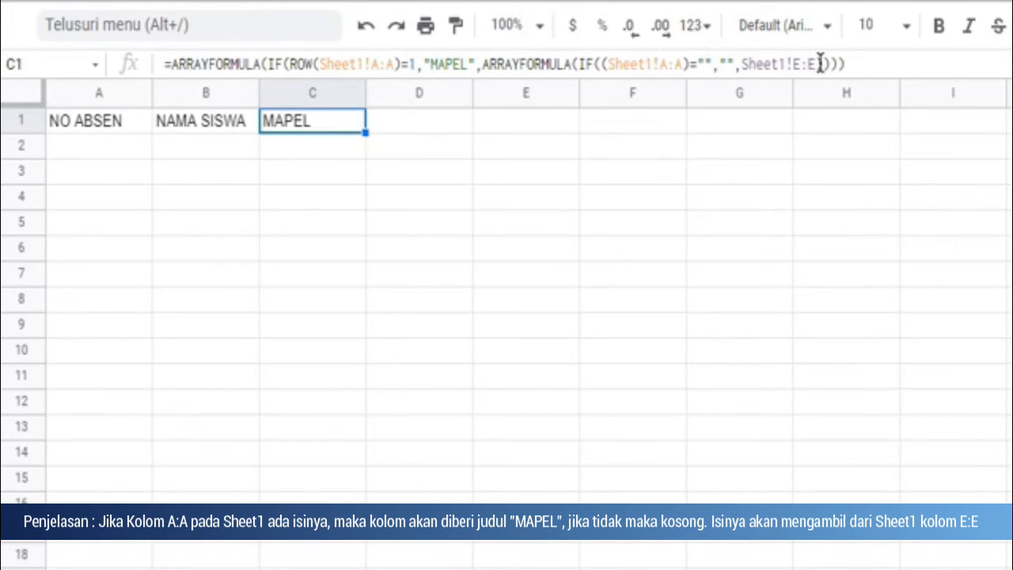
double_click(748, 64)
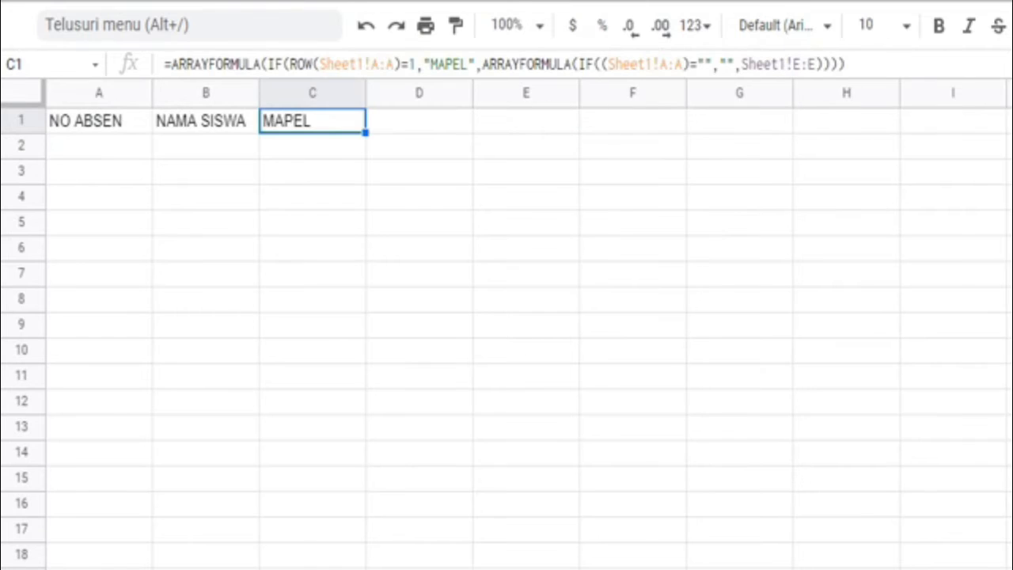
Step: Paste =ARRAYFORMULA(IF(ROW(Sheet1!A:A)=1,"kode",ARRAYFORMULA(B:B&C:C))) into cell D1 and review its B:B and C:C references
left_click(403, 123)
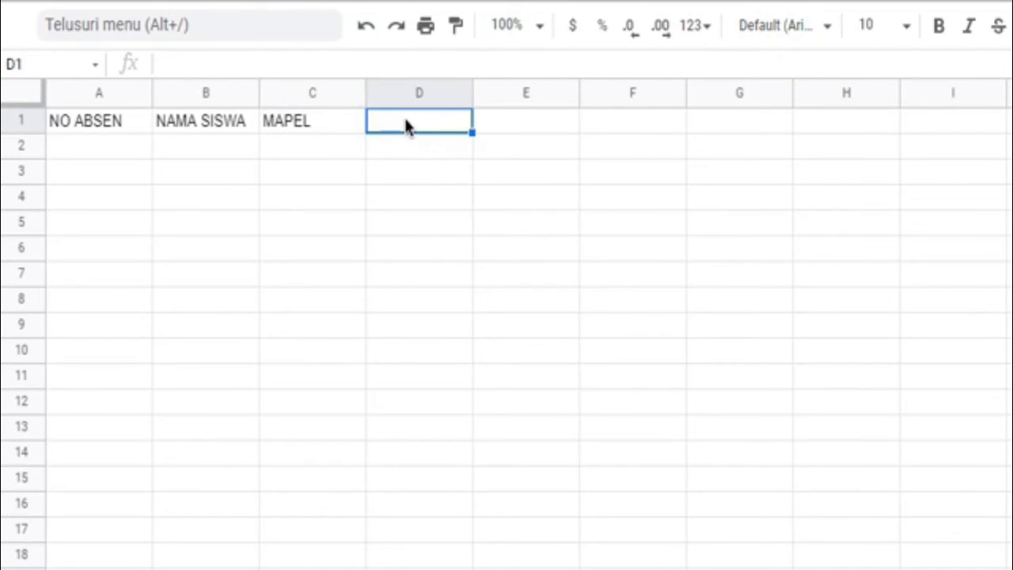
left_click(330, 61)
type("=ARRAYFORMULA(IF(ROW(Sheet1!A:A)=1,\"kode\",ARRAYFORMULA(B:B&C:C)))")
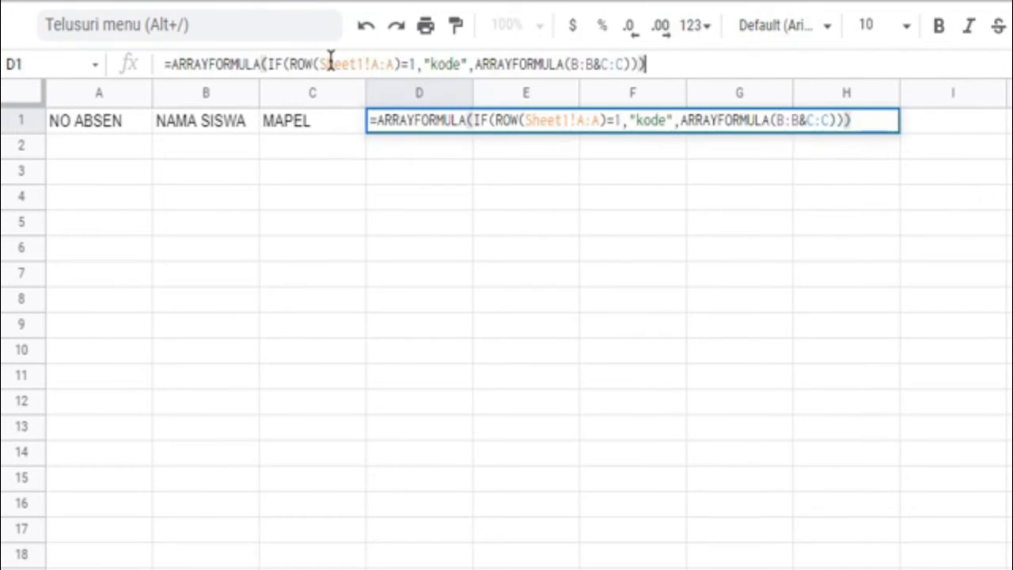
key("Return")
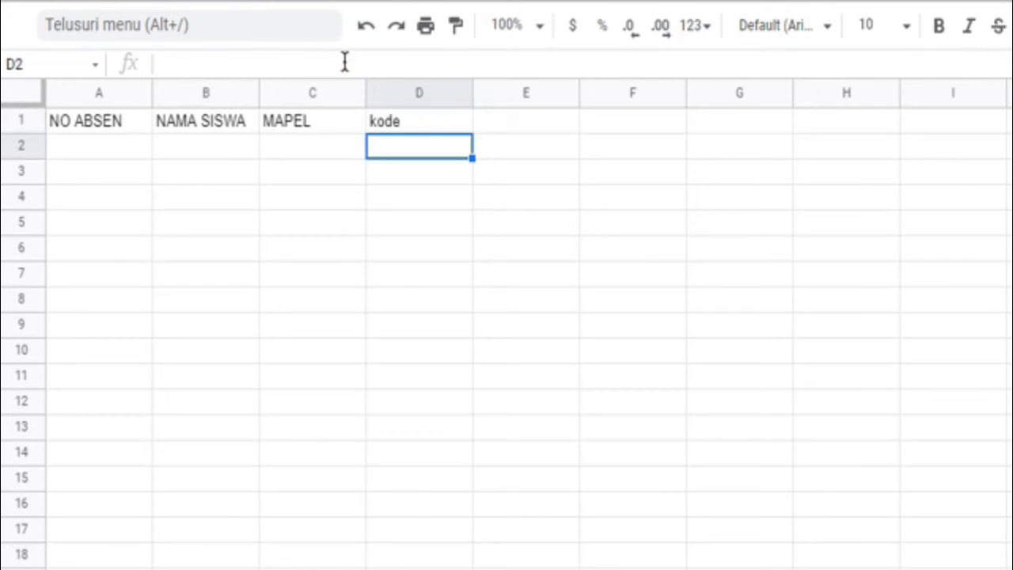
left_click(428, 130)
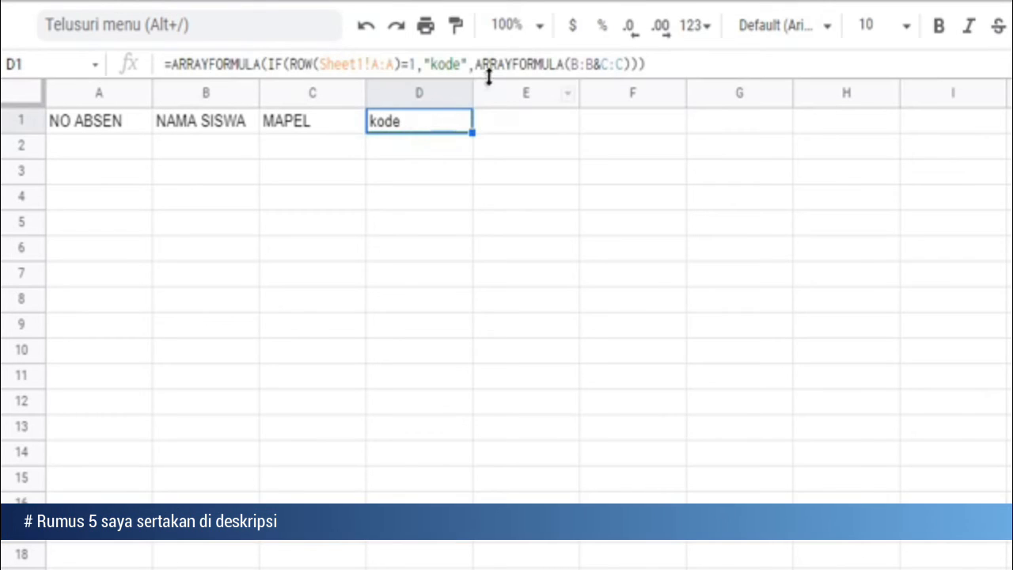
double_click(577, 65)
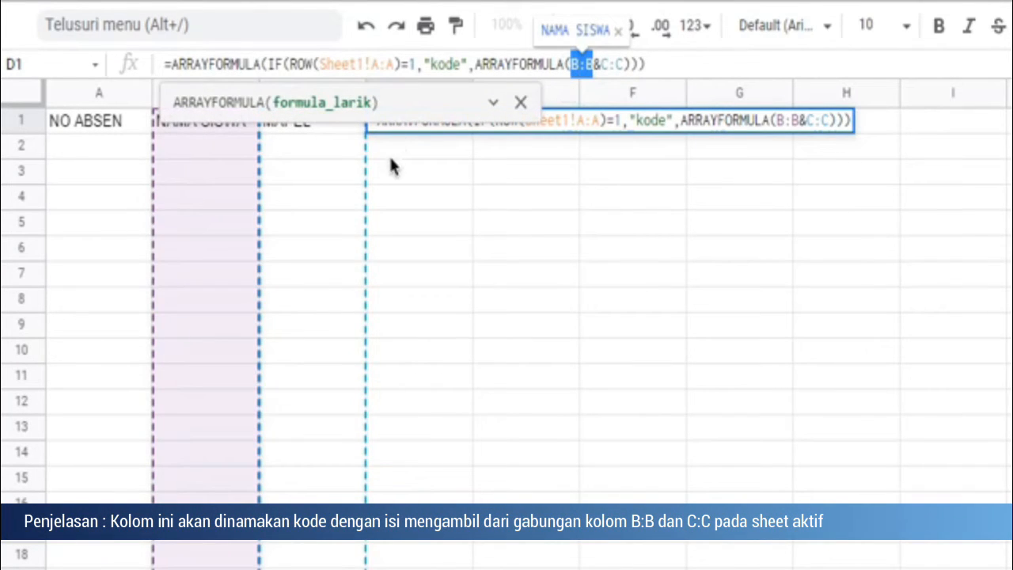
left_click(599, 67)
left_click(521, 102)
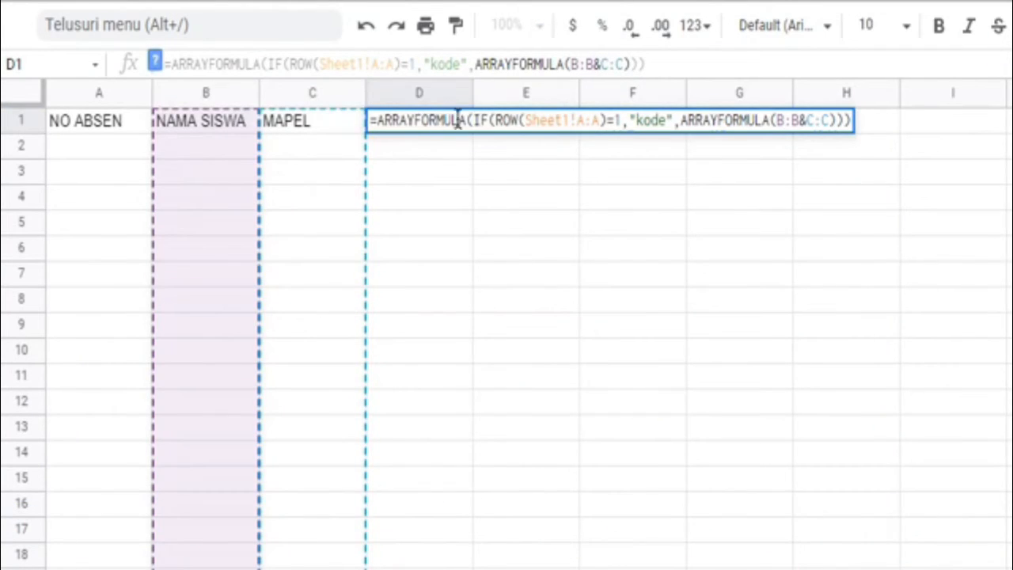
key("Return")
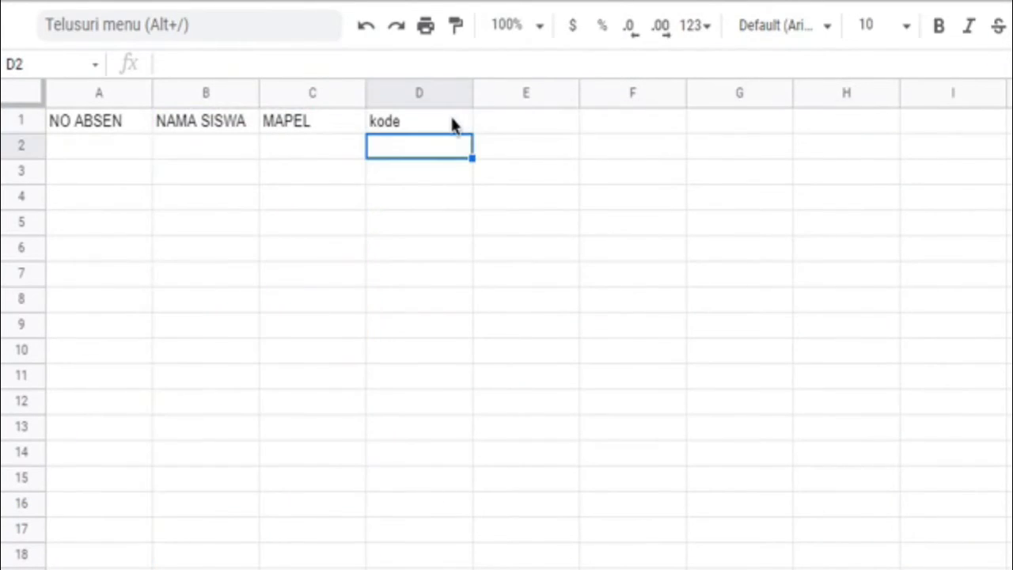
left_click(496, 124)
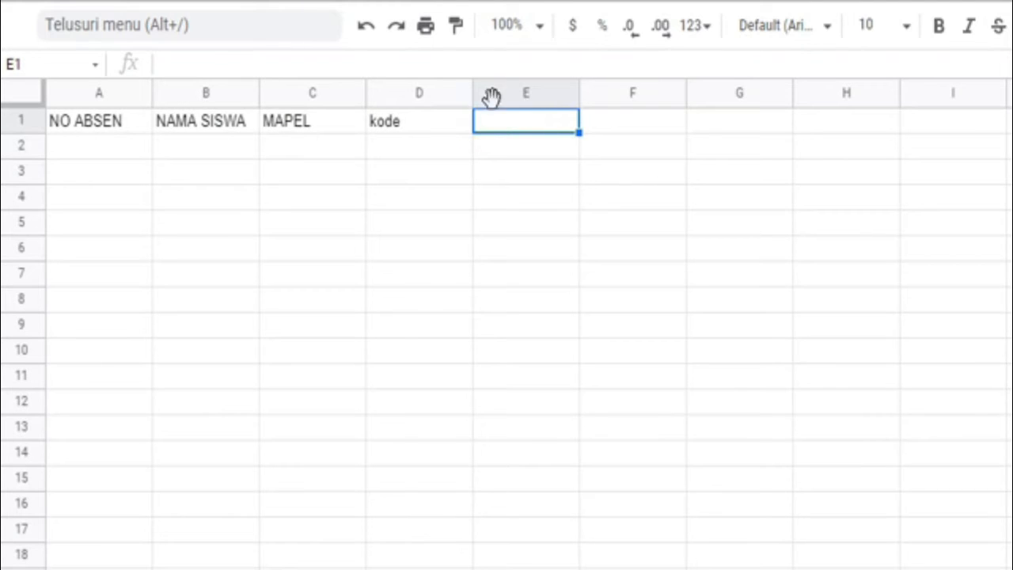
left_click(449, 62)
key("ctrl+v")
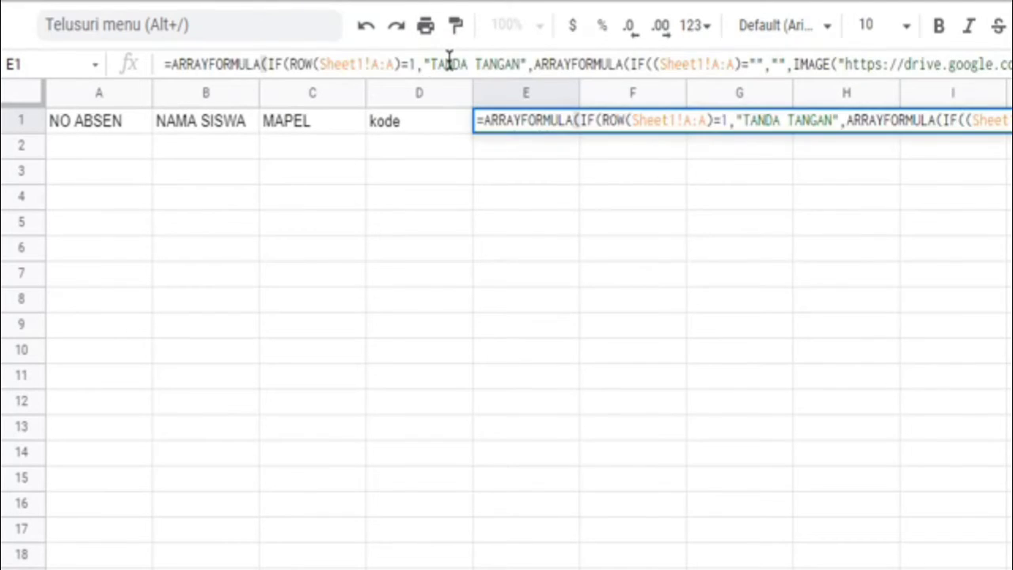
key("Return")
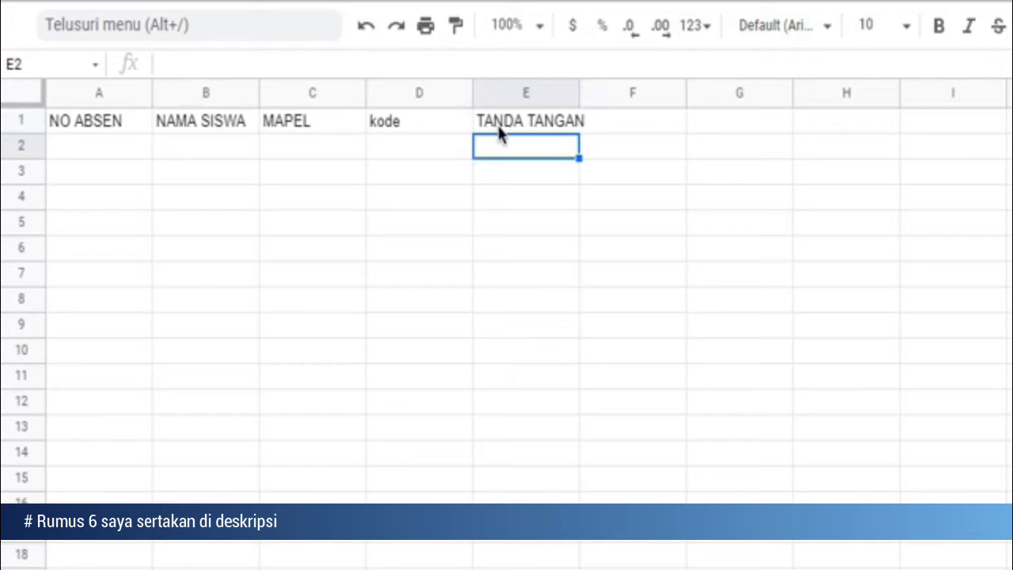
left_click(499, 126)
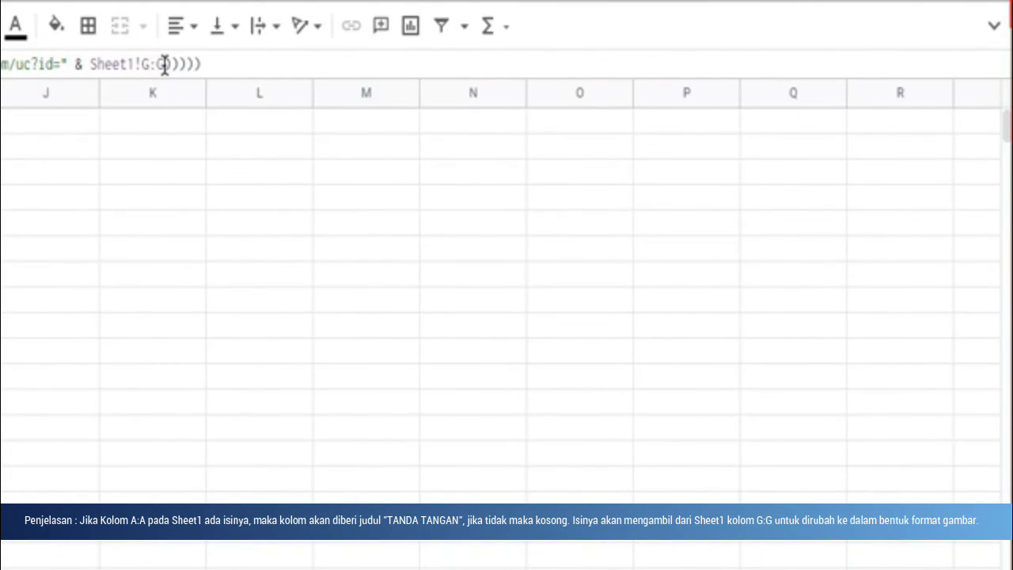
left_click_drag(168, 65, 90, 65)
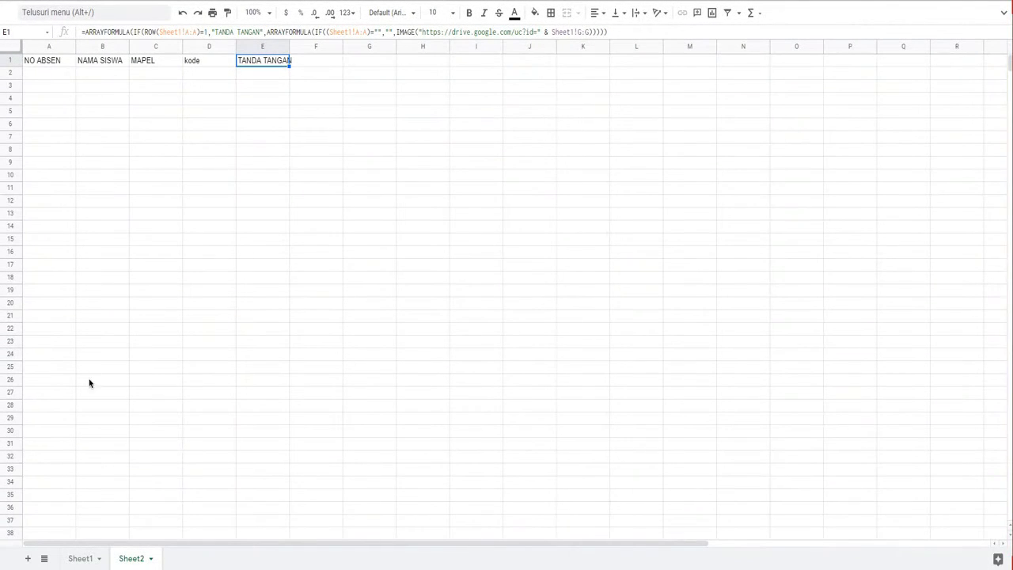
Step: Add a third sheet and enter the title lines DAFTAR HADIR, ASESMEN SEMESTER GENAP KELAS VI and TAHUN AJARAN 2020/2021 in A1 to A3
left_click(27, 561)
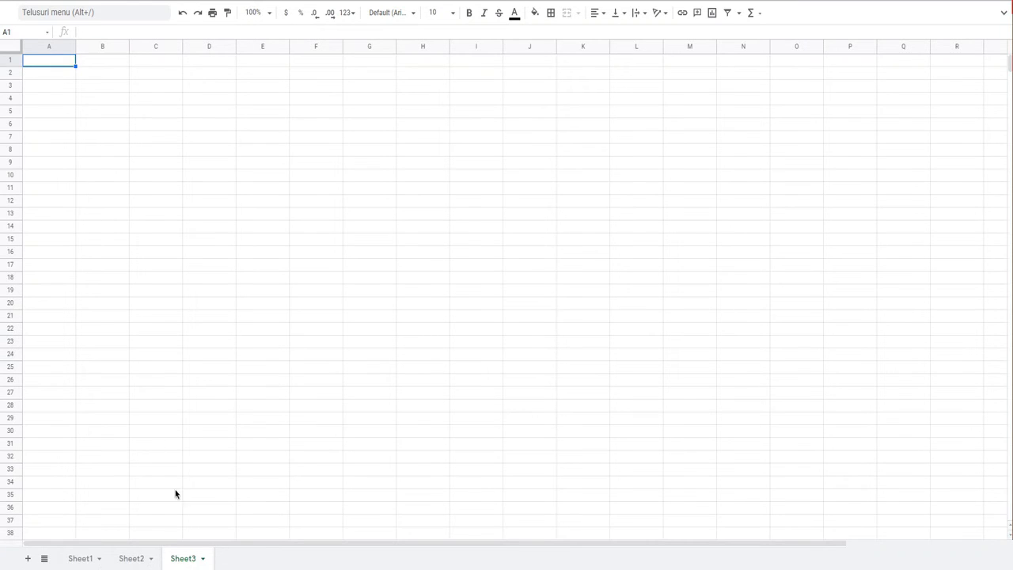
type("DAFTAR HADIR")
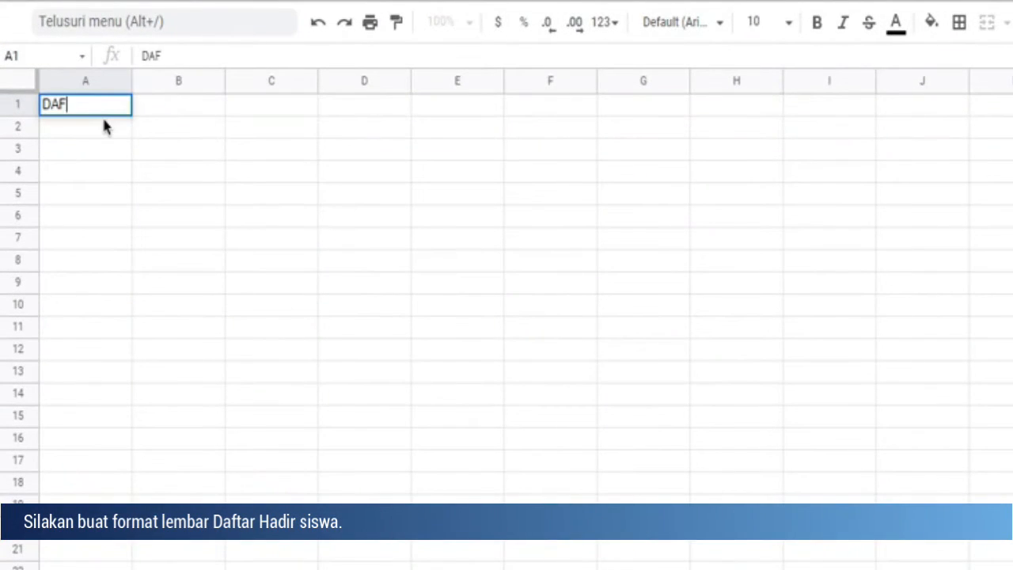
key("Return")
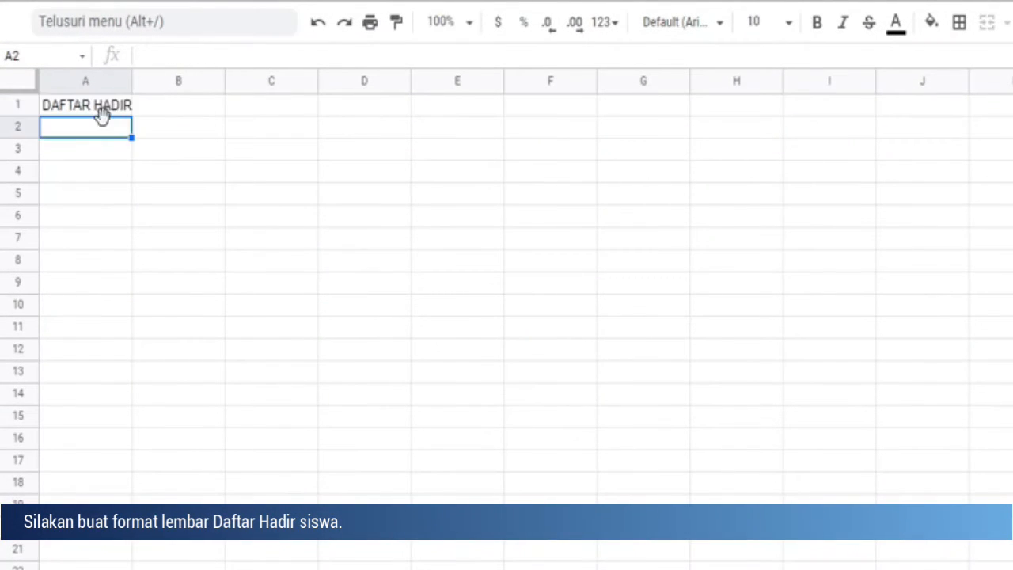
type("ASESMEN SEMESTER GENA")
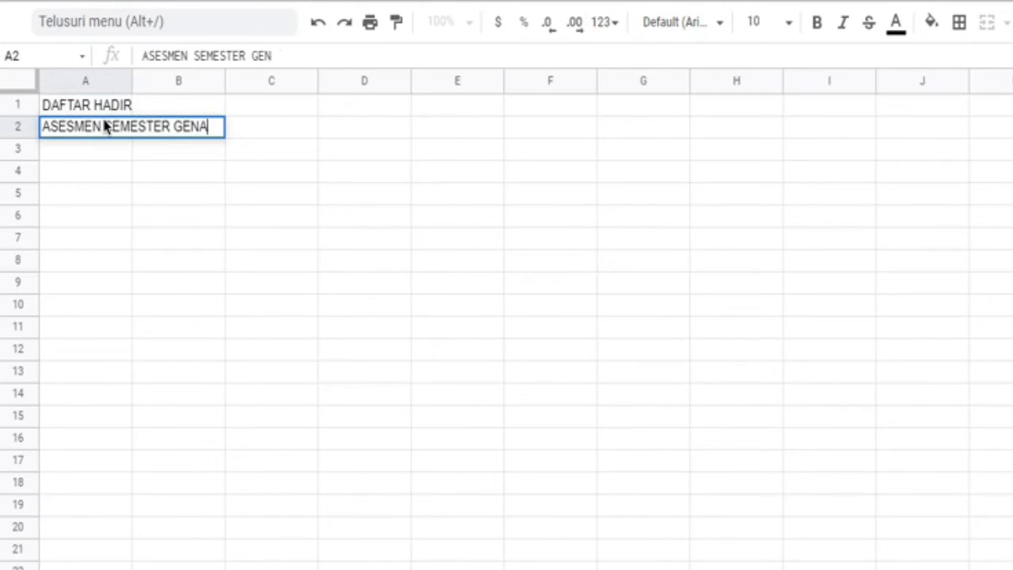
type("P KELAS VI")
key("Return")
type("TA")
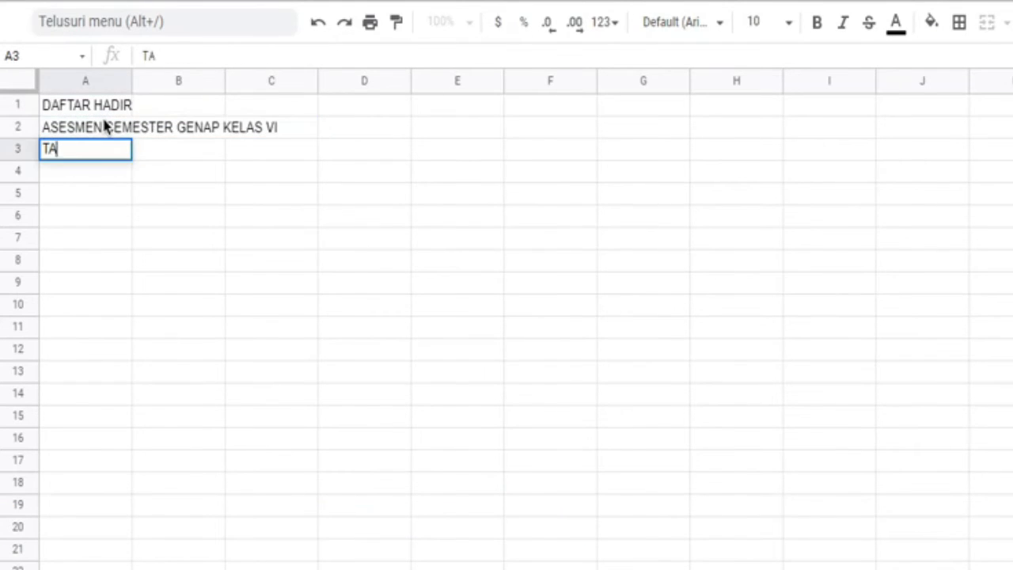
type("HUN AJARAN 2020/2021")
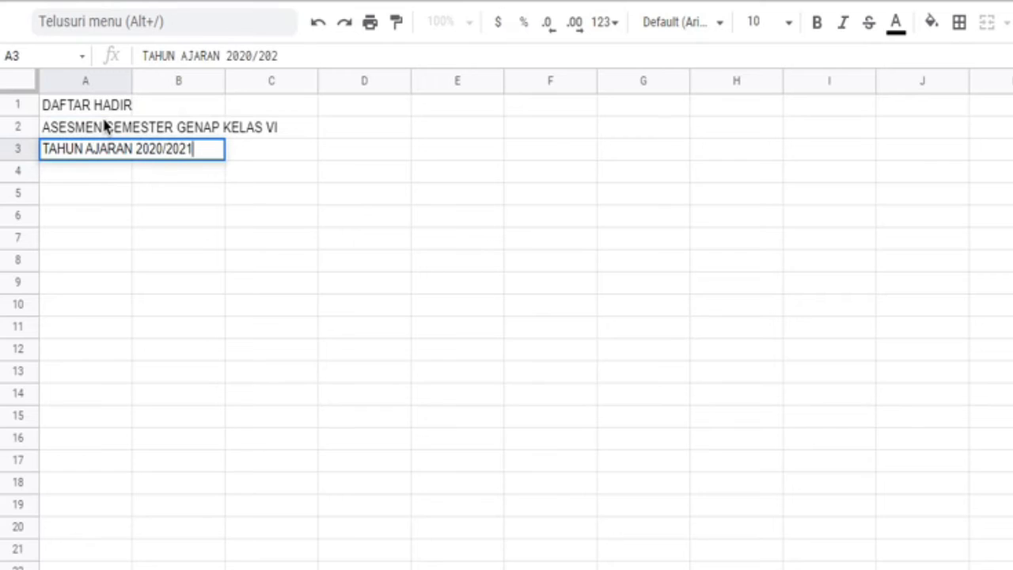
key("Return")
Step: Enter the labels HARI / TANGGAL, MATA PELAJARAN and JAM KE - in A5 to A7
key("Return")
type("HARI")
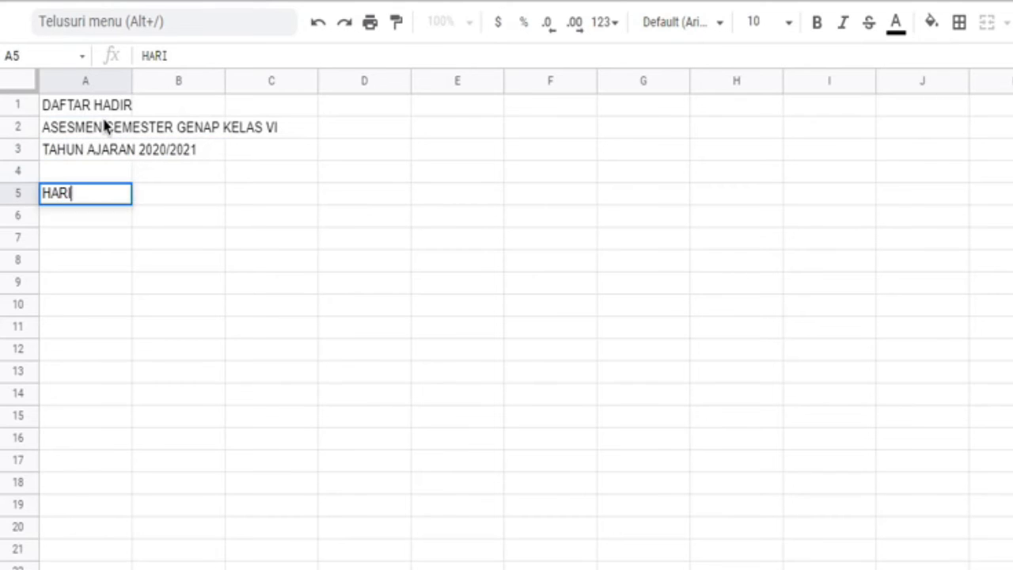
type(" / TANGGAL")
key("Return")
type("MATA ")
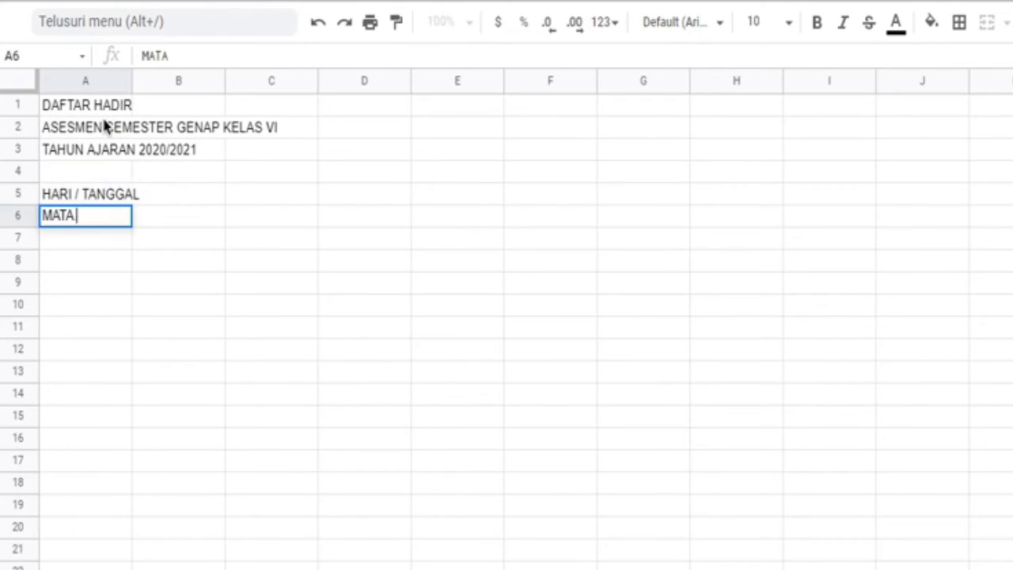
type("PELAJARAN")
key("Return")
type("JAM KE -")
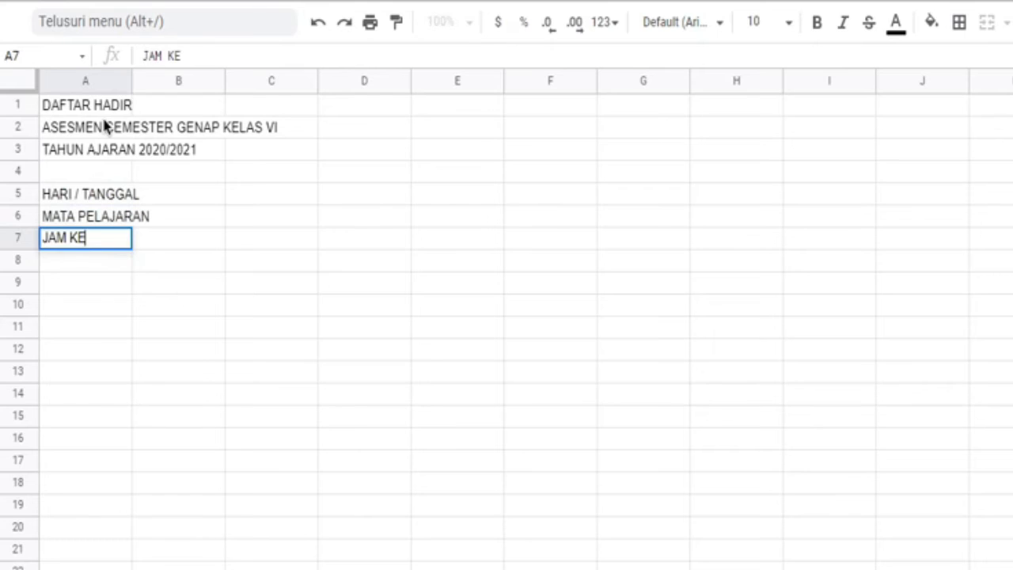
key("Return")
key("Return")
Step: Enter the table headers NO, NISN and NAMA SISWA in A9 to C9 and TANDA TANGAN in E9
type("NO")
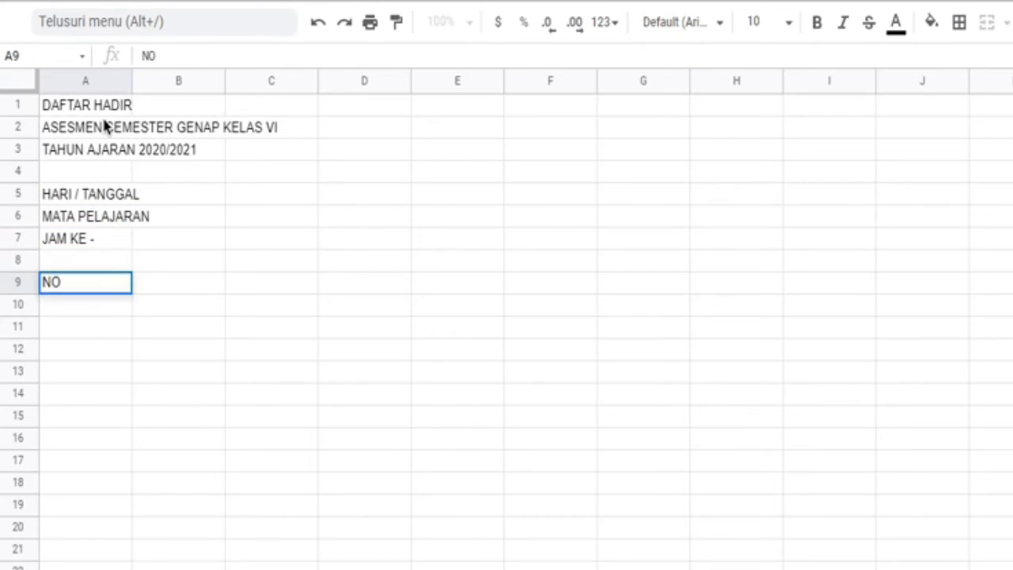
key("Tab")
type("NISN")
key("Tab")
type("NA")
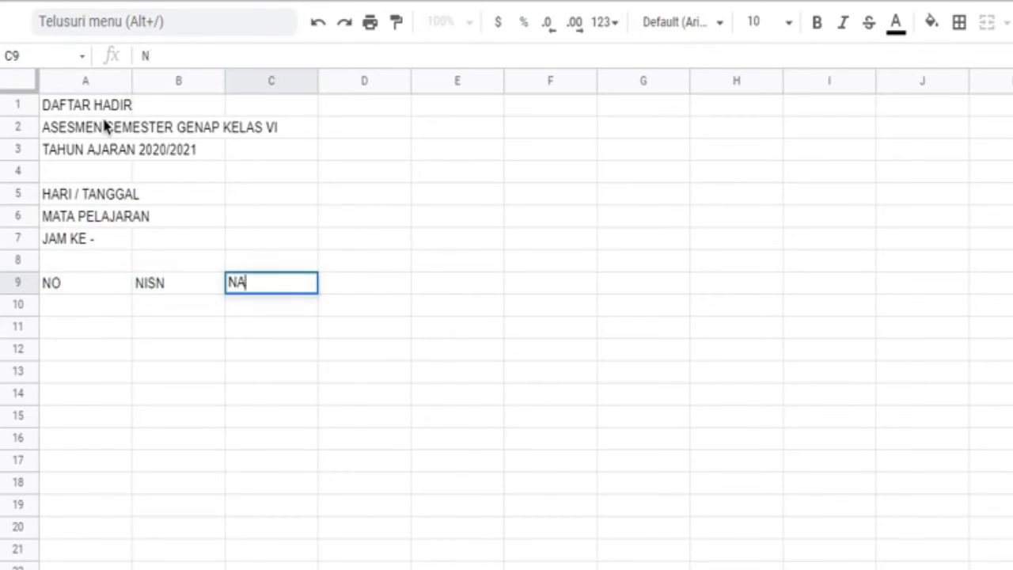
type("MA SISWA")
key("Tab")
key("Tab")
type("TANDA")
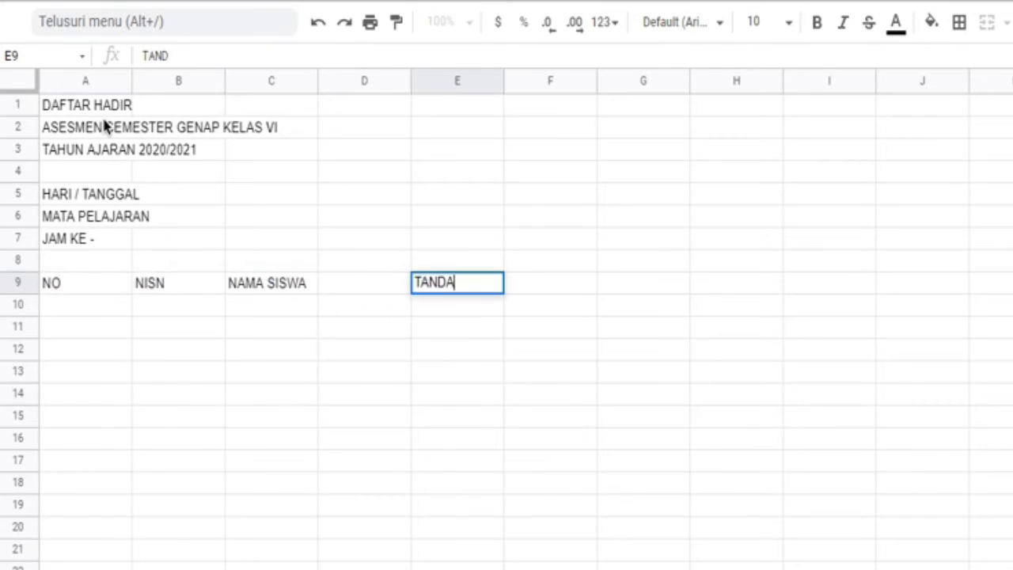
type(" TANGAN")
key("Return")
Step: Enter a colon in each of C5, C6 and C7 beside the three labels
left_click(190, 198)
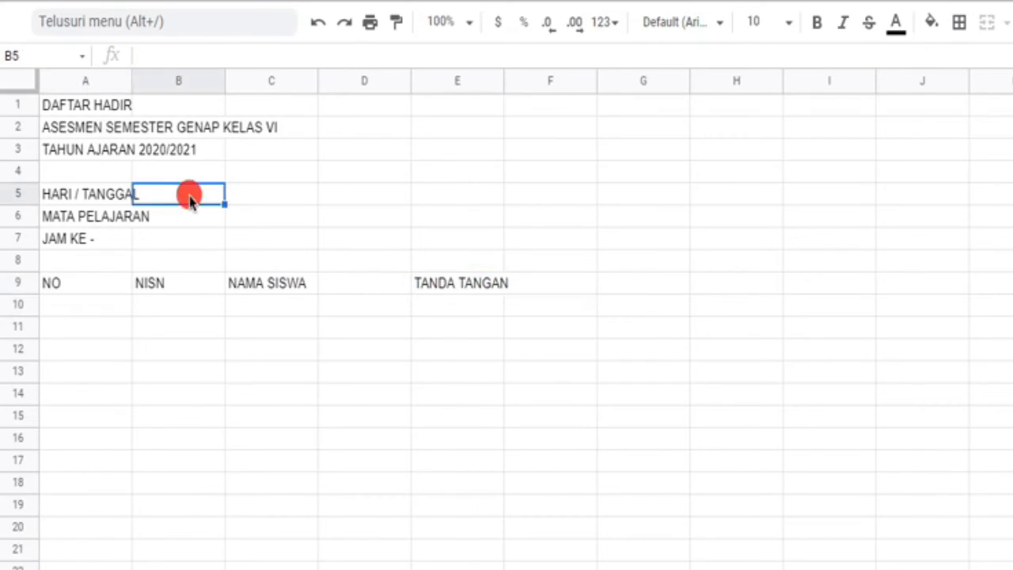
left_click(272, 198)
type(":")
key("Return")
type(":")
key("Return")
type(":")
key("Return")
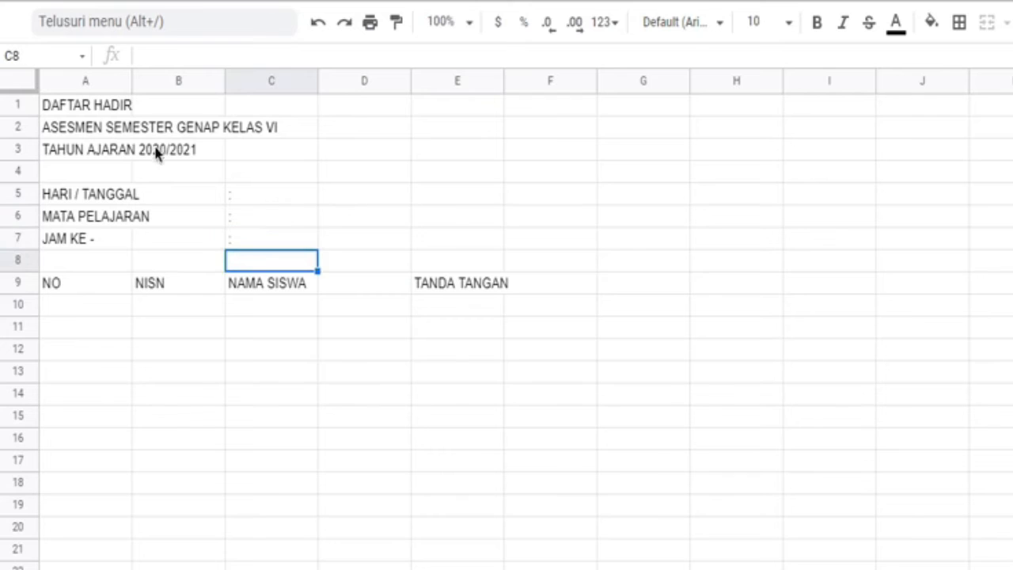
Step: Narrow columns A and C, widen column D, and merge C9:D9 for the NAMA SISWA header
left_click_drag(131, 80, 73, 83)
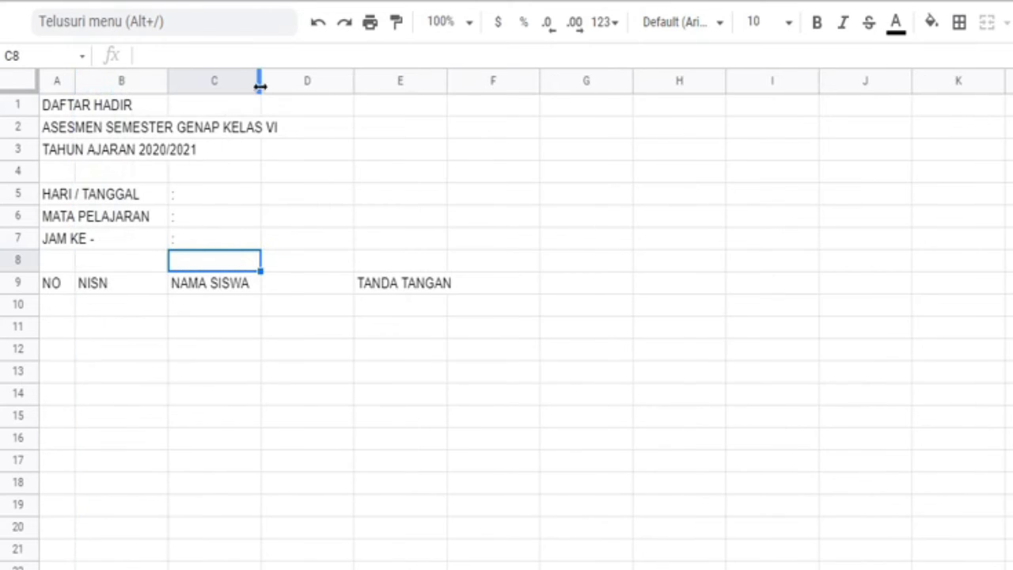
left_click_drag(260, 82, 187, 81)
left_click_drag(180, 285, 219, 285)
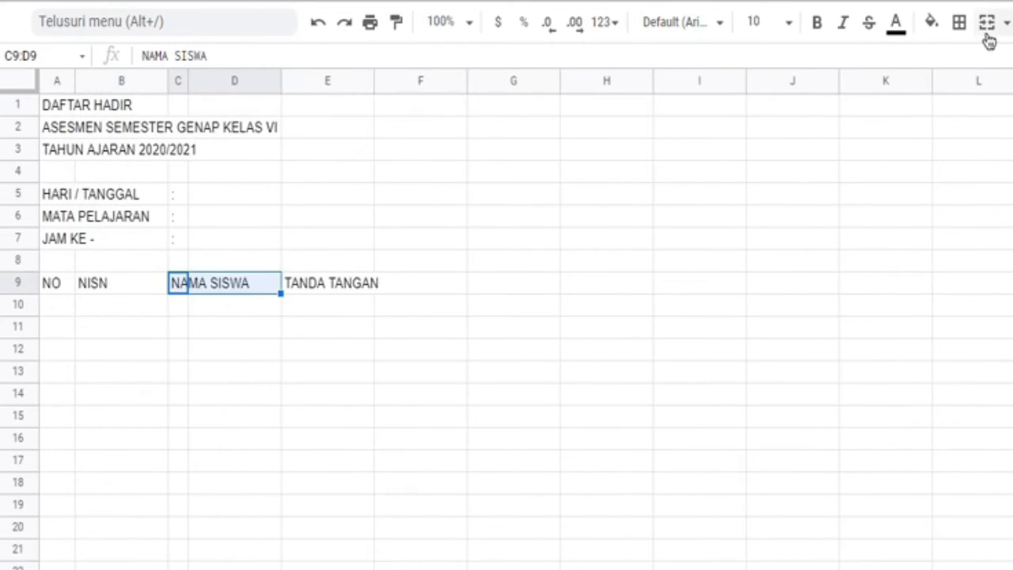
left_click(275, 80)
left_click_drag(282, 81, 353, 82)
Step: Number the student rows 1 to 5 in A10 to A14
left_click(60, 308)
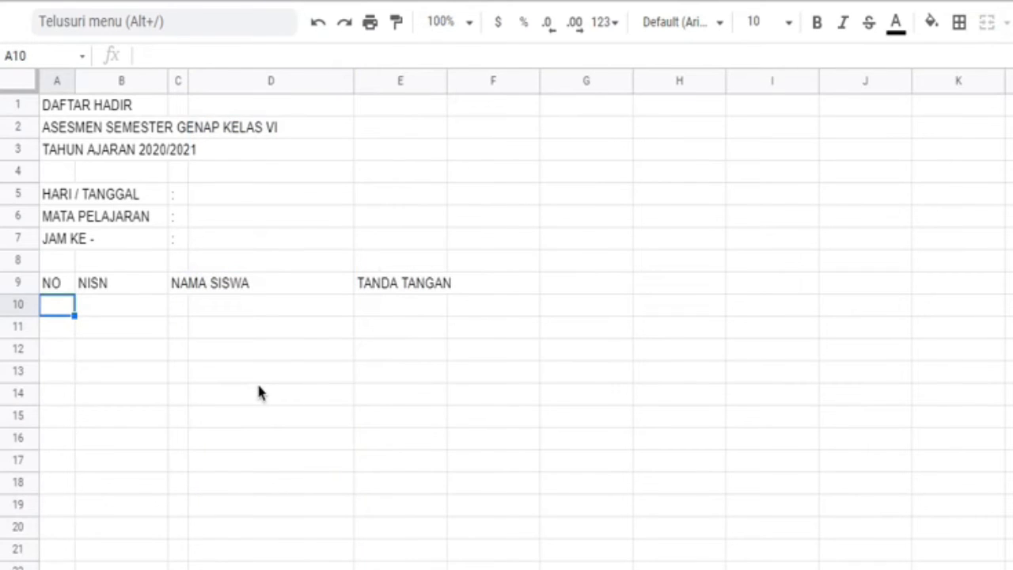
type("1 2 3 4 5")
Step: Enter the five students' NISN numbers in B10 to B14
key("Right")
key("Up")
key("Up")
key("Up")
key("Up")
key("Up")
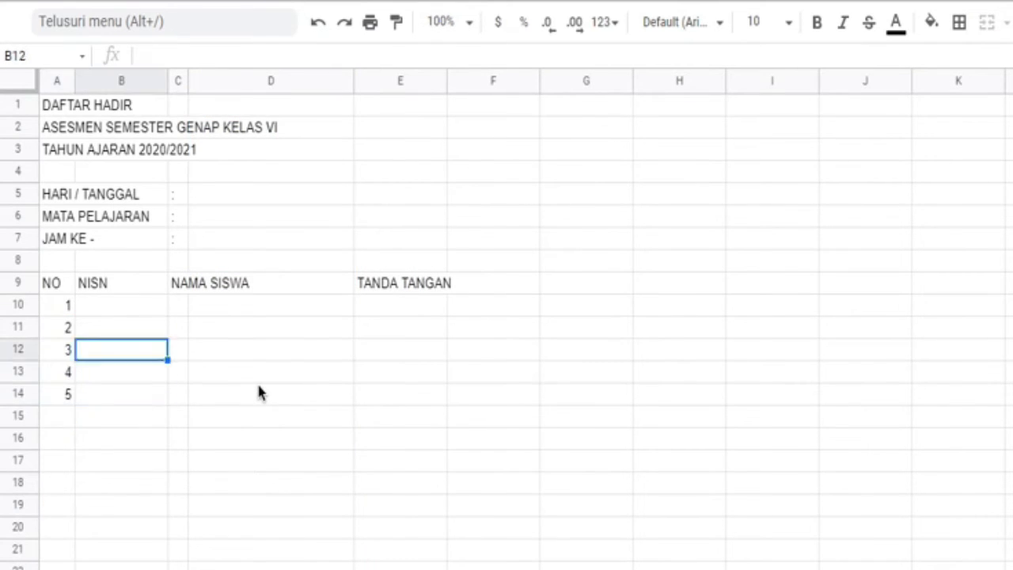
type("00989XX")
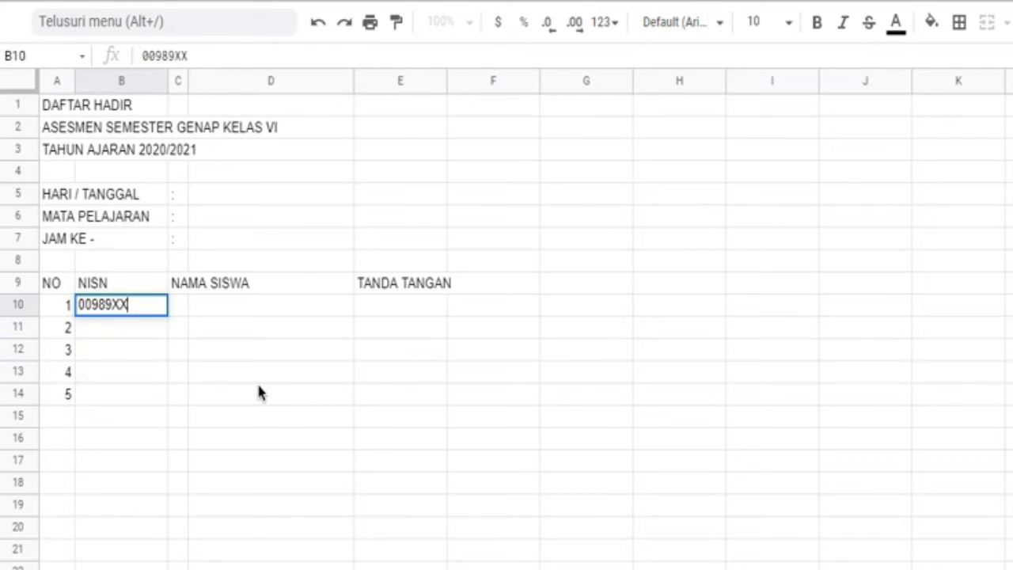
key("Return")
type("0088")
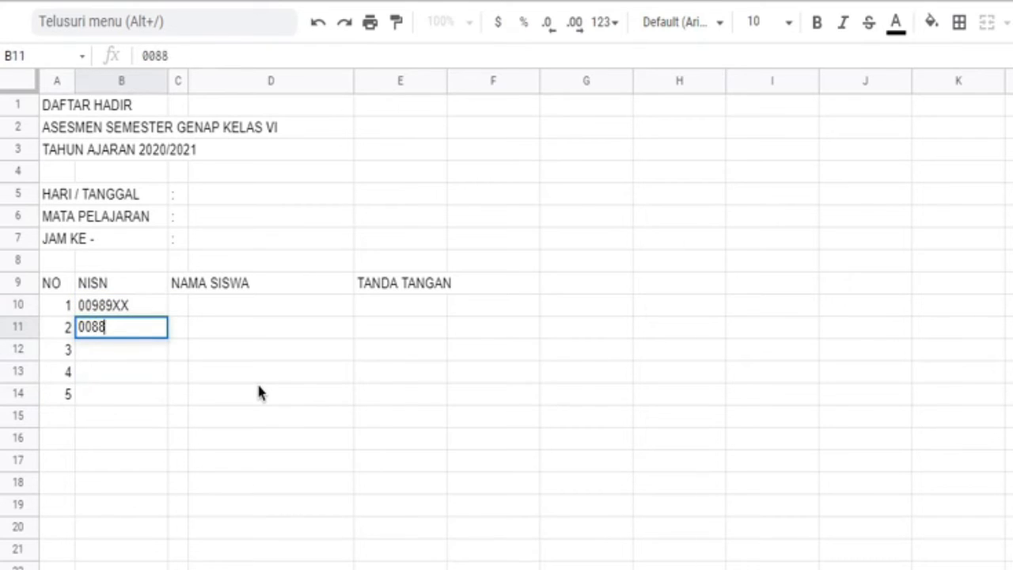
type("900")
type("XX")
key("Return")
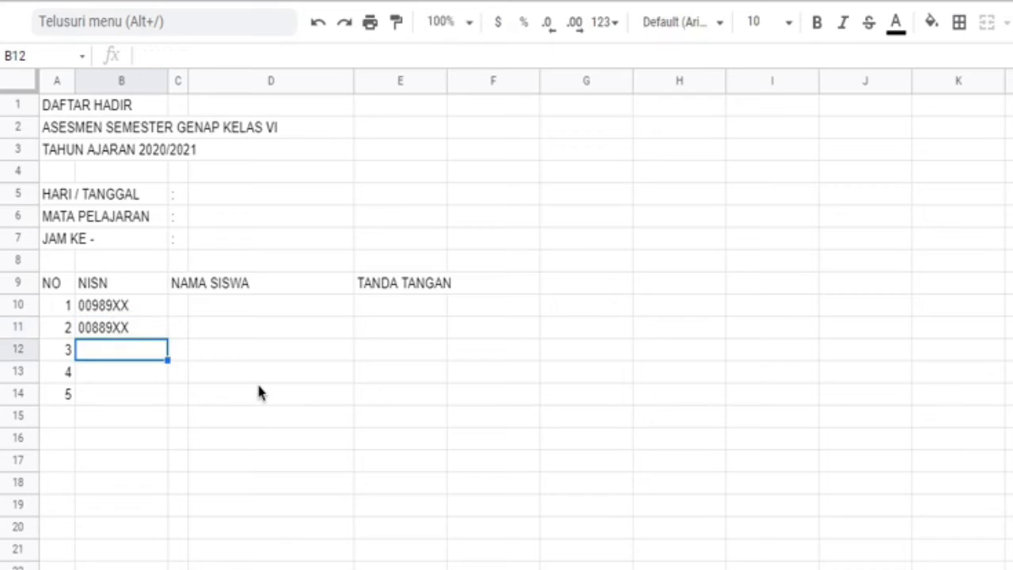
type("00899")
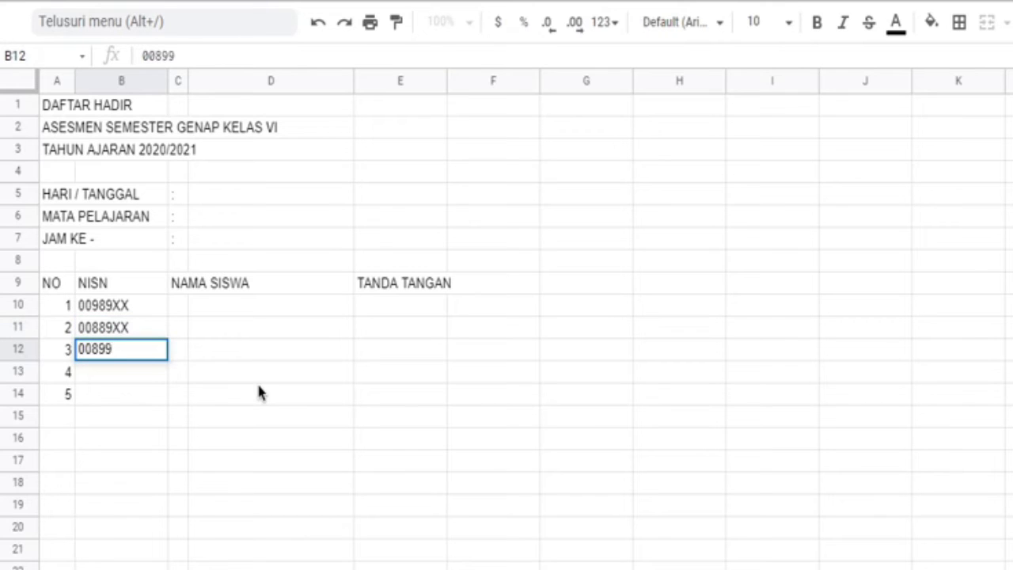
type("XX")
key("Return")
type("09999")
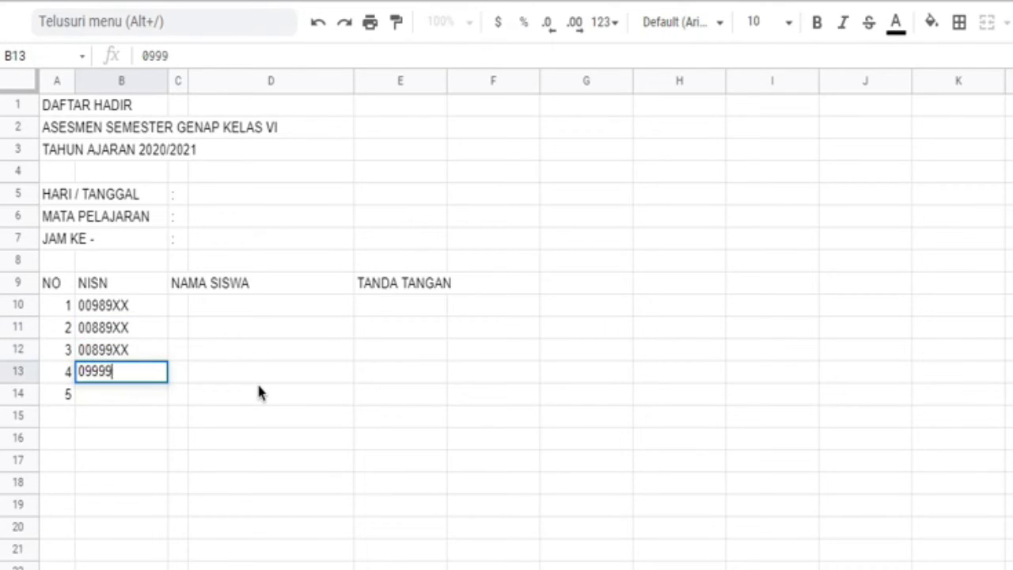
type("XX")
key("Return")
type("09888XX")
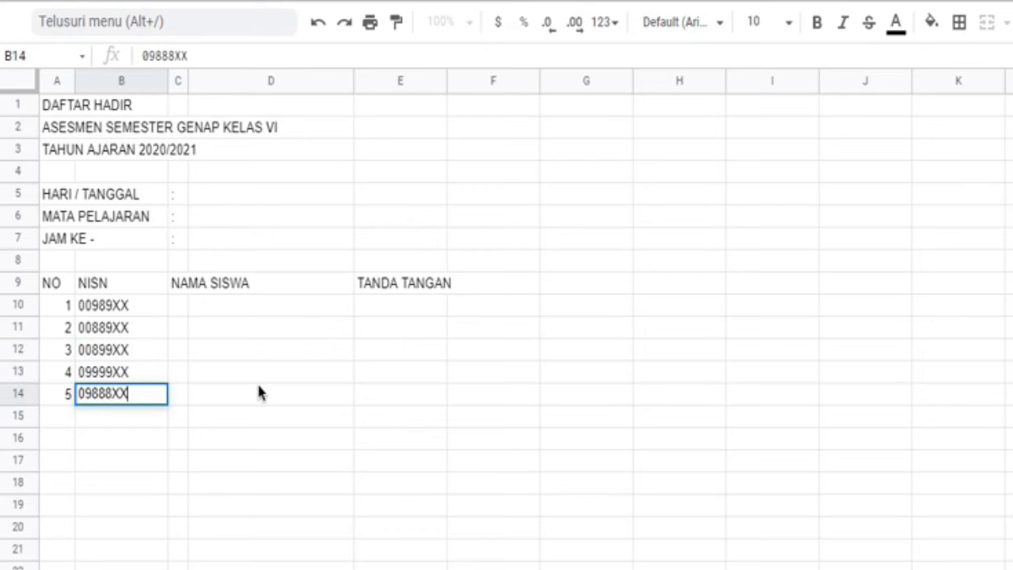
key("Return")
Step: Enter the five students' names in D10 to D14
left_click(177, 304)
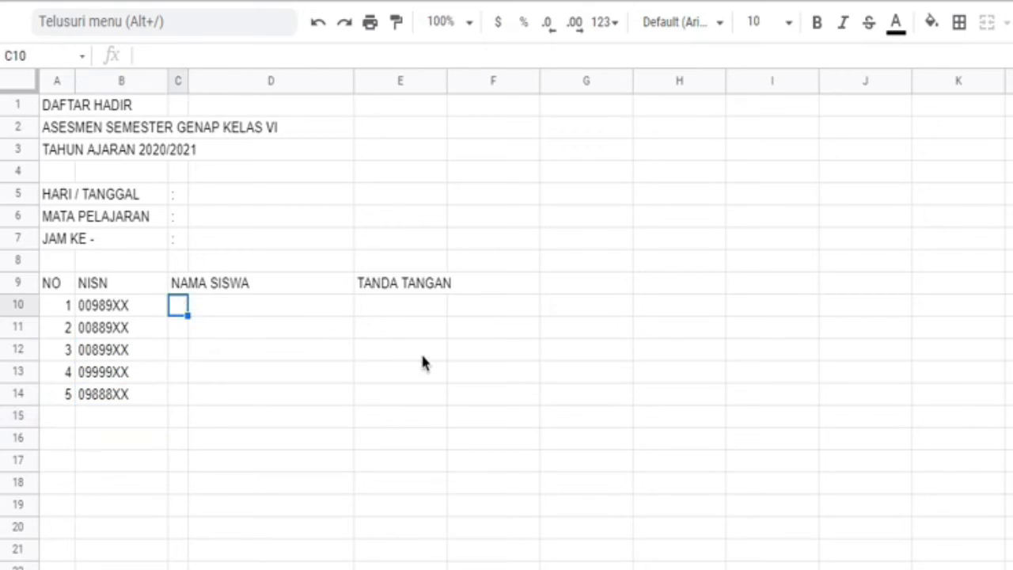
key("Right")
type("ABU")
key("Return")
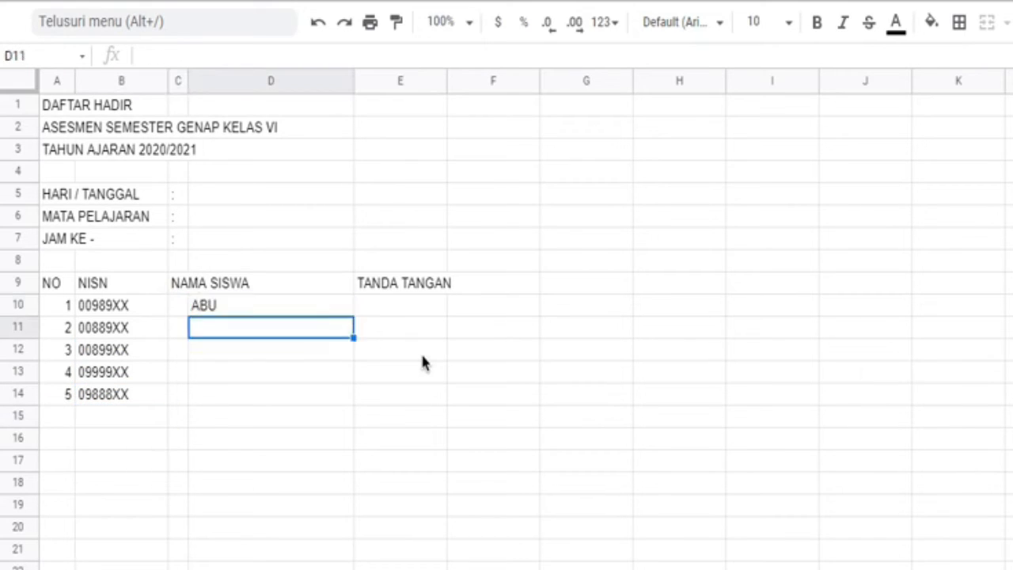
type("BUNI")
key("Return")
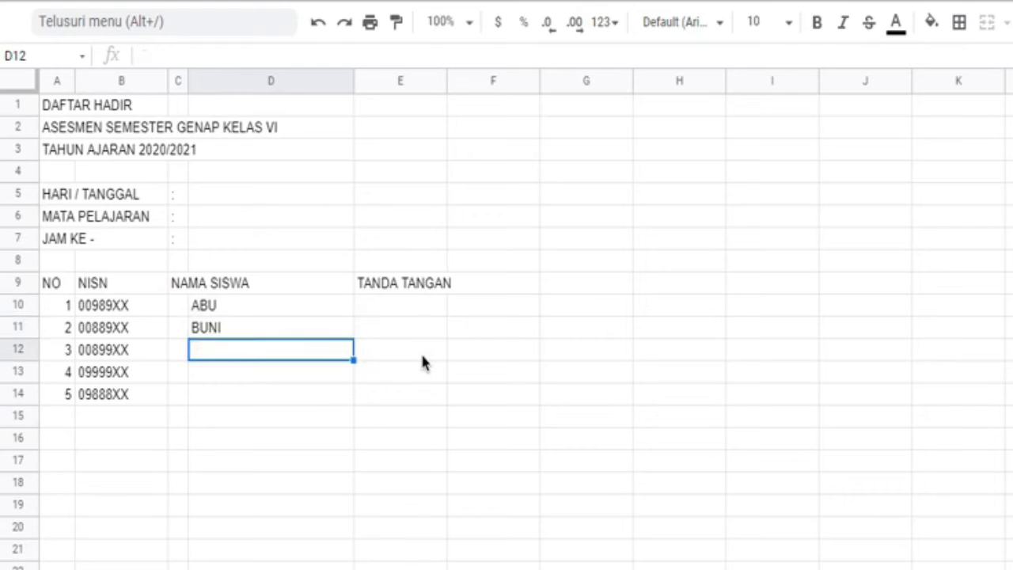
type("CINTA")
key("Return")
type("DANI")
key("Return")
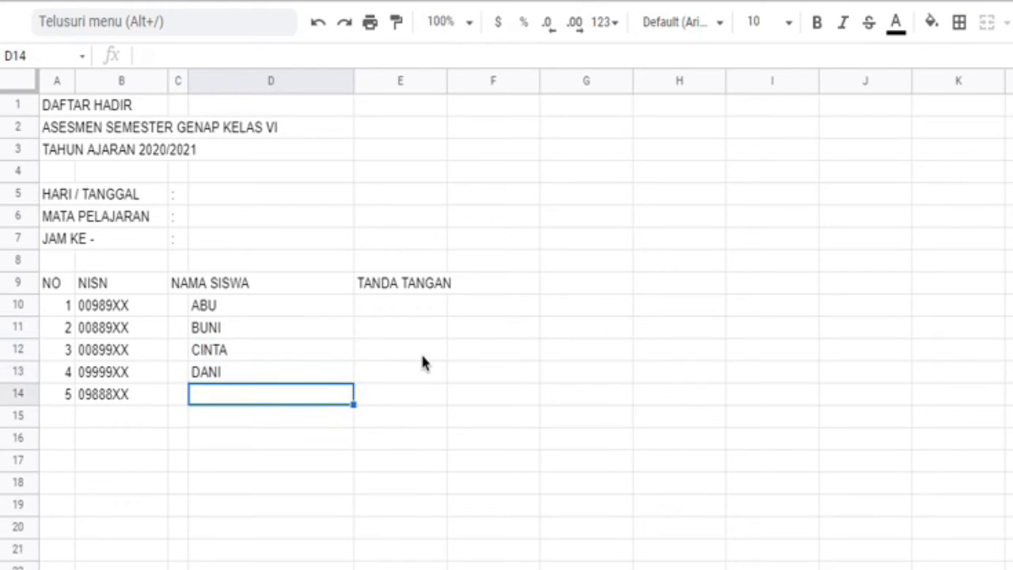
type("EKO")
key("Tab")
Step: Make rows 10 to 14 taller with vertically centred content in A10:E14, and widen the TANDA TANGAN column
left_click_drag(24, 307, 29, 388)
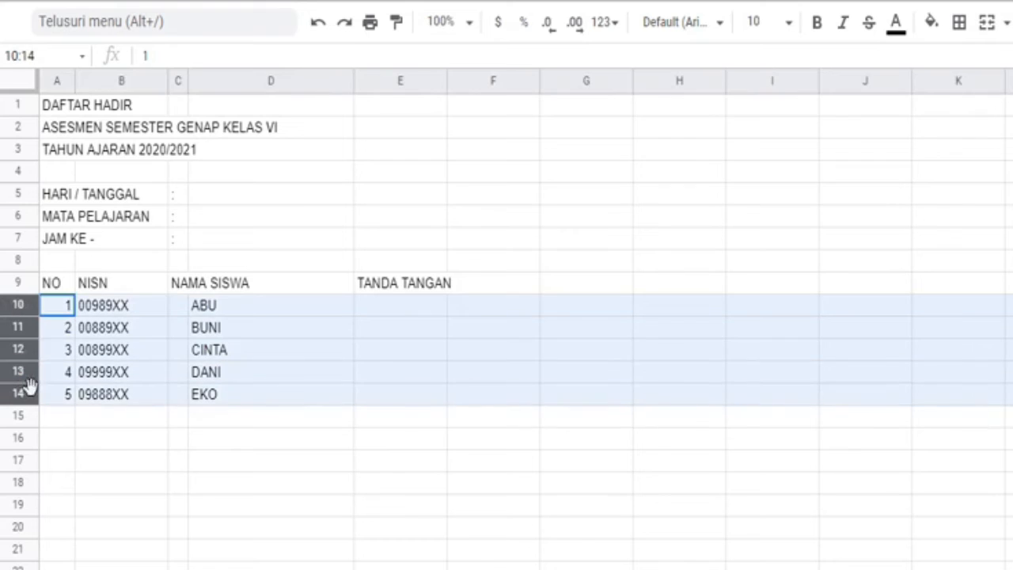
left_click_drag(24, 316, 448, 462)
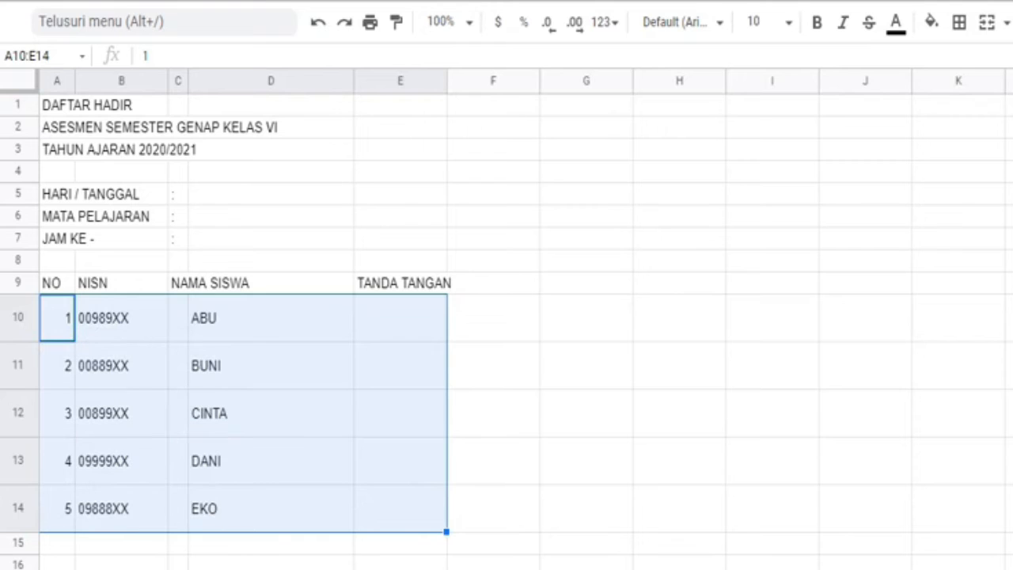
left_click(443, 332)
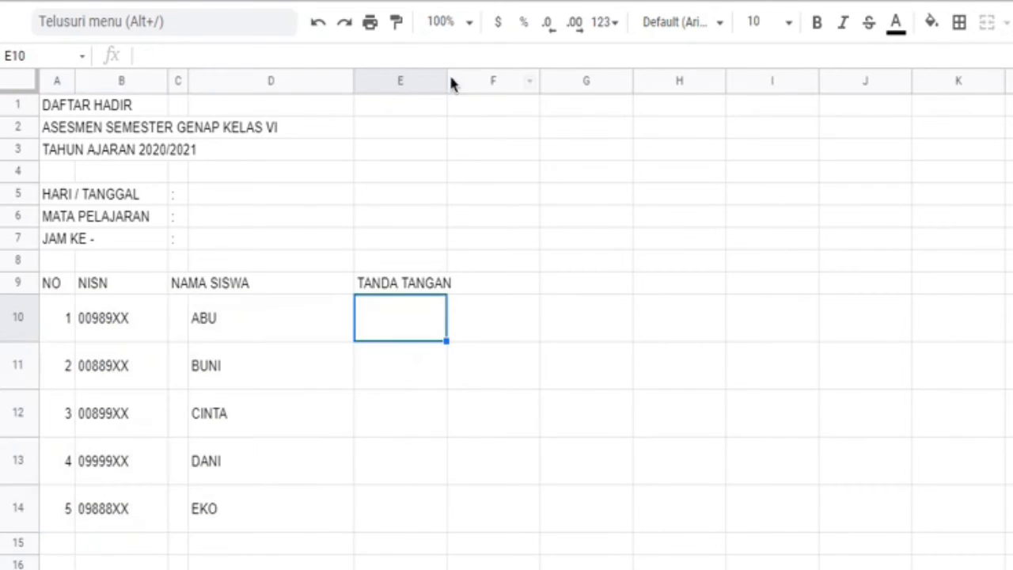
left_click_drag(451, 83, 496, 84)
Step: Format the header row A9:E9 with a taller row and bold text centred horizontally and vertically
left_click_drag(49, 285, 440, 293)
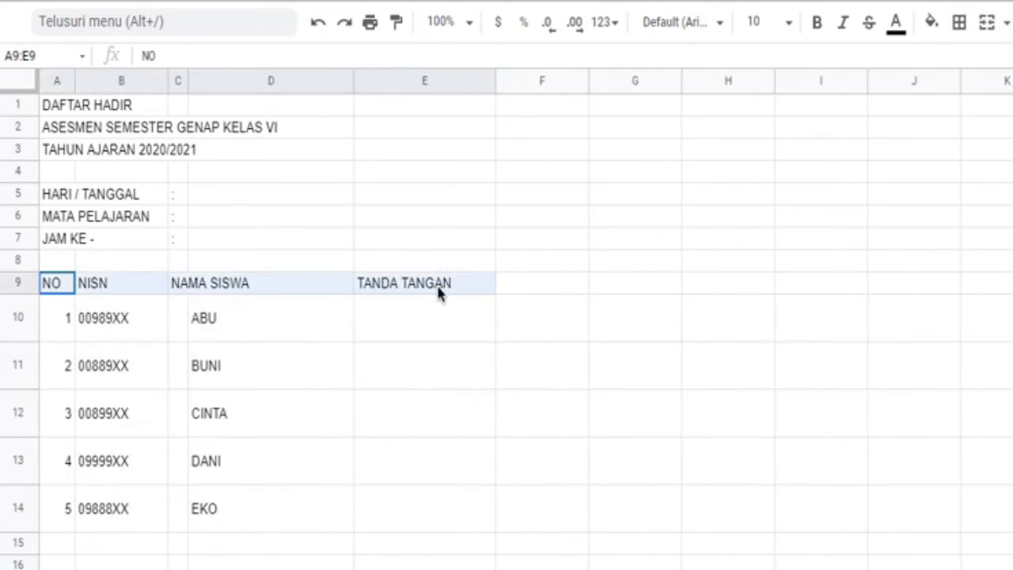
left_click_drag(18, 294, 18, 306)
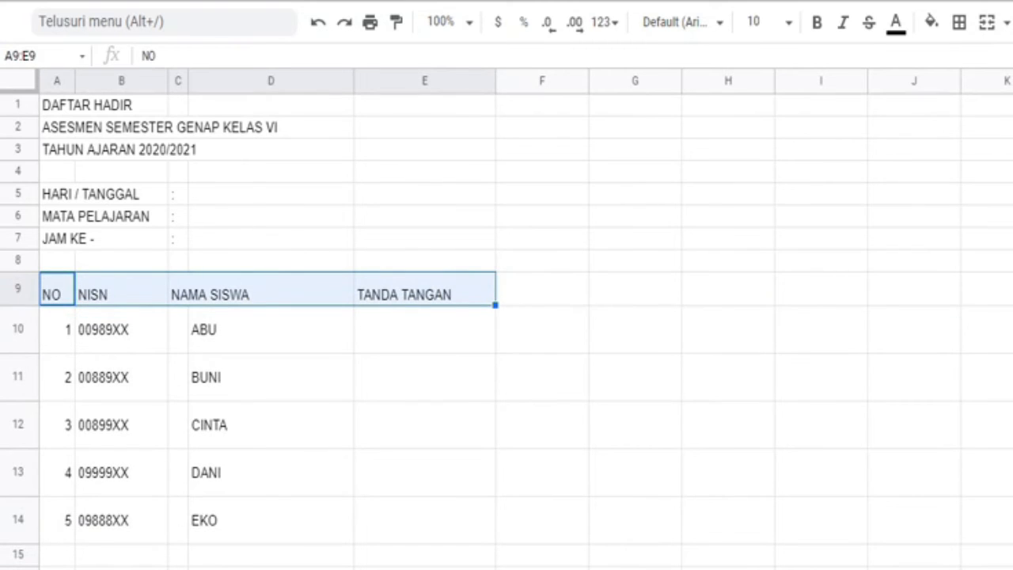
key("ctrl+shift+e")
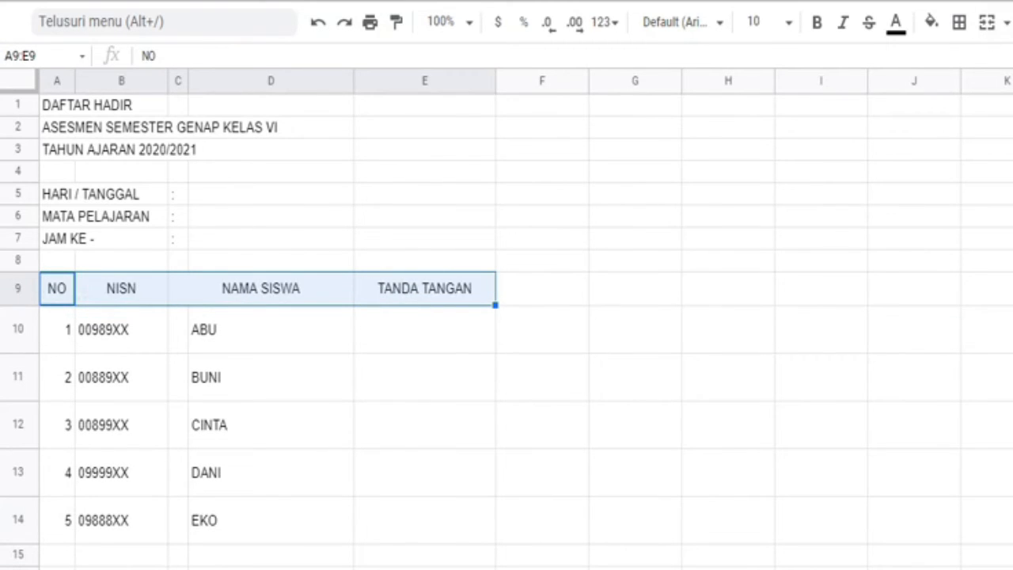
left_click(816, 23)
Step: Apply outer and inner borders to the whole attendance table A9:E14
left_click_drag(60, 293, 467, 545)
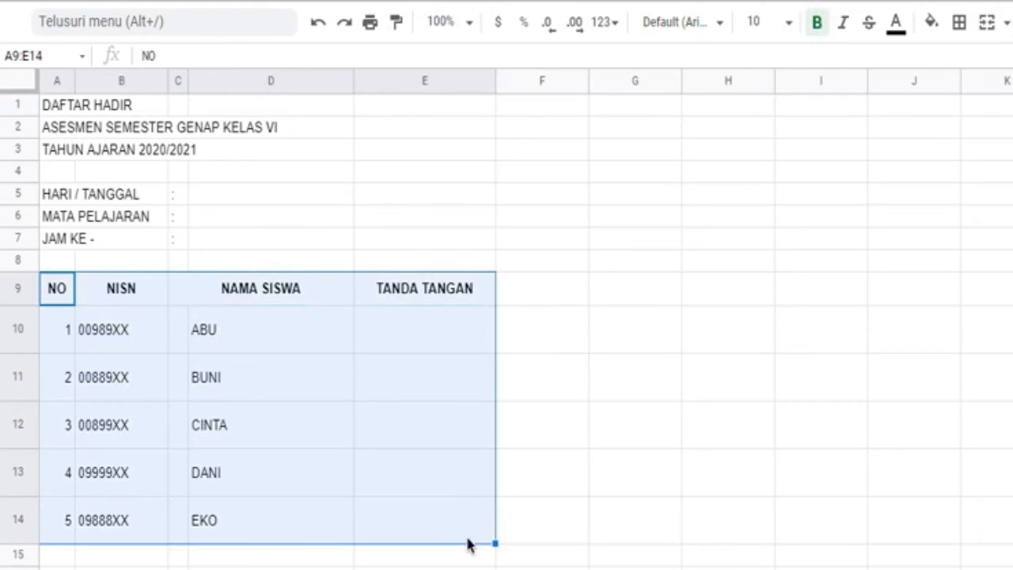
left_click(958, 23)
left_click(967, 63)
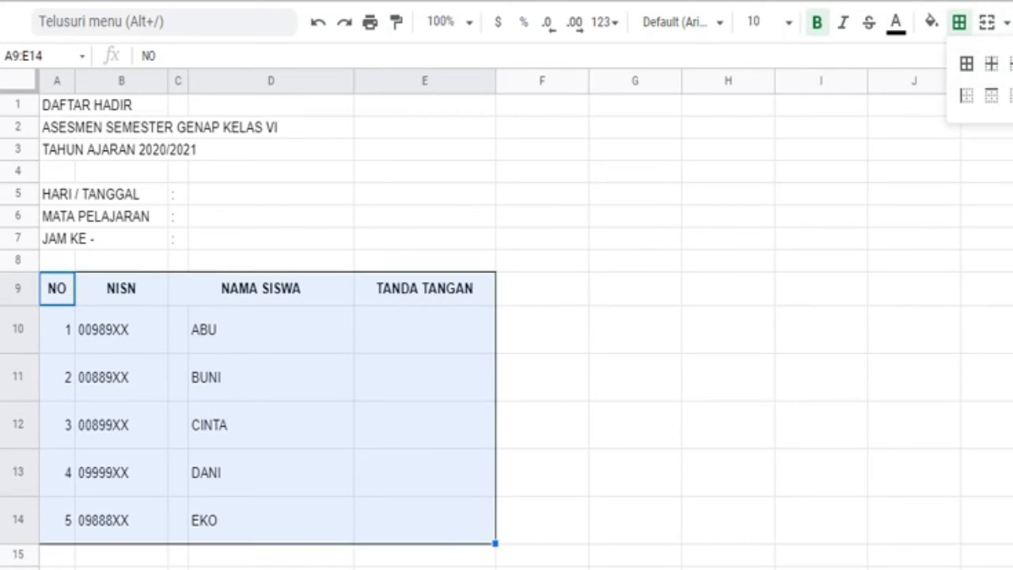
left_click_drag(63, 293, 475, 534)
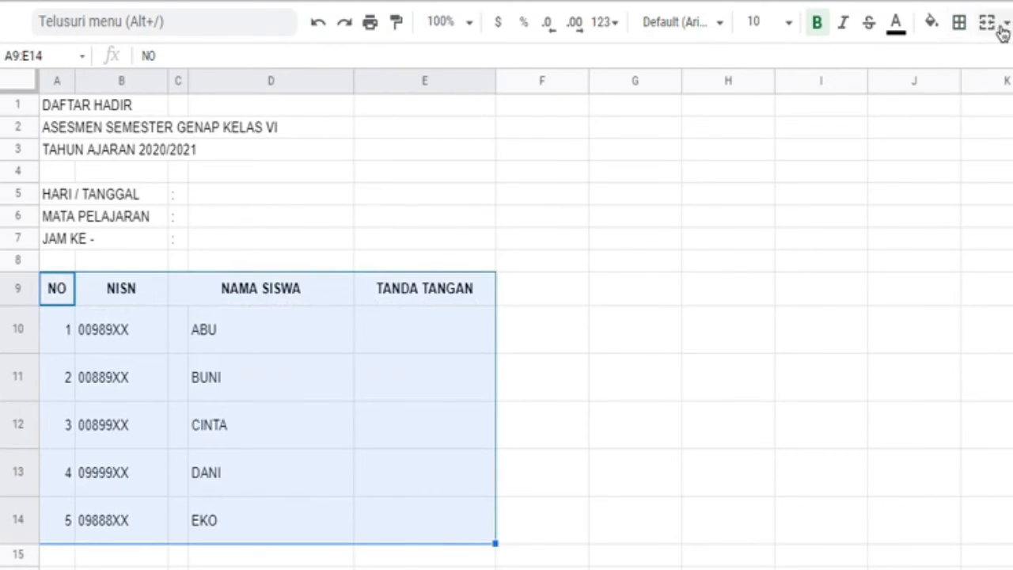
left_click(958, 23)
left_click(990, 63)
Step: Clear the borders in C10:D14 and restore only the horizontal lines, leaving no vertical line between columns C and D
left_click_drag(181, 334, 226, 525)
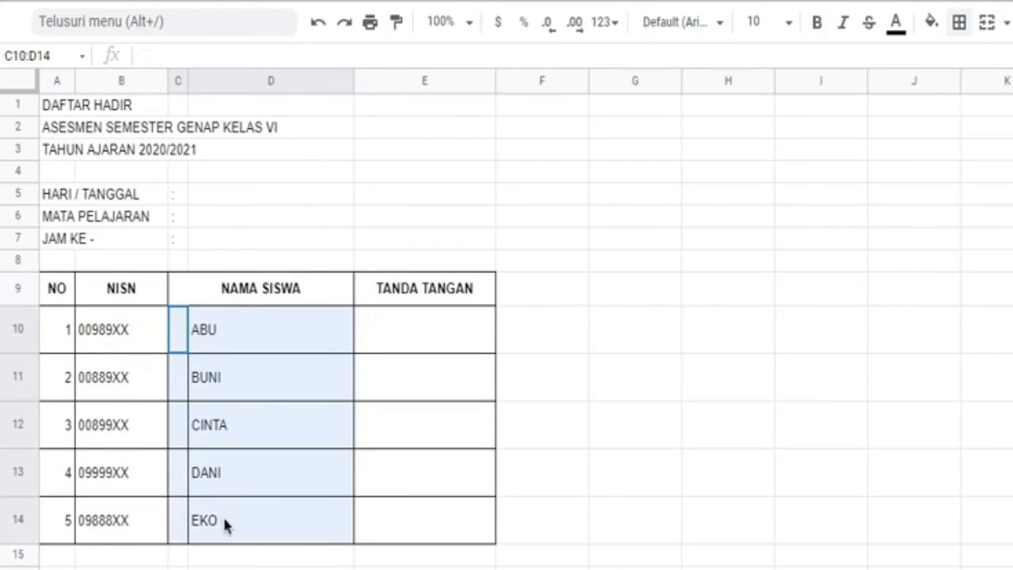
left_click(964, 28)
left_click(1012, 95)
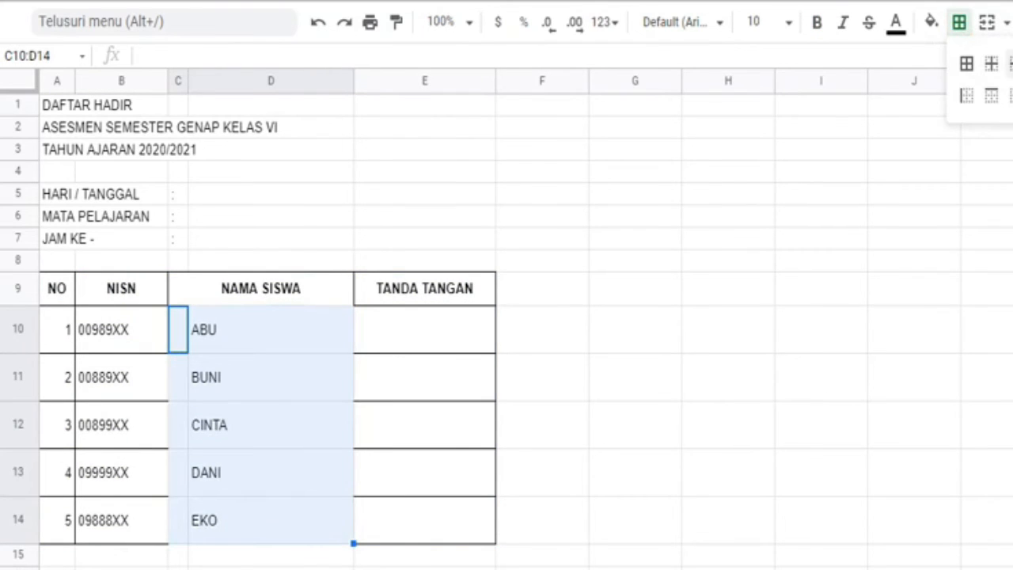
left_click(1012, 64)
left_click(545, 388)
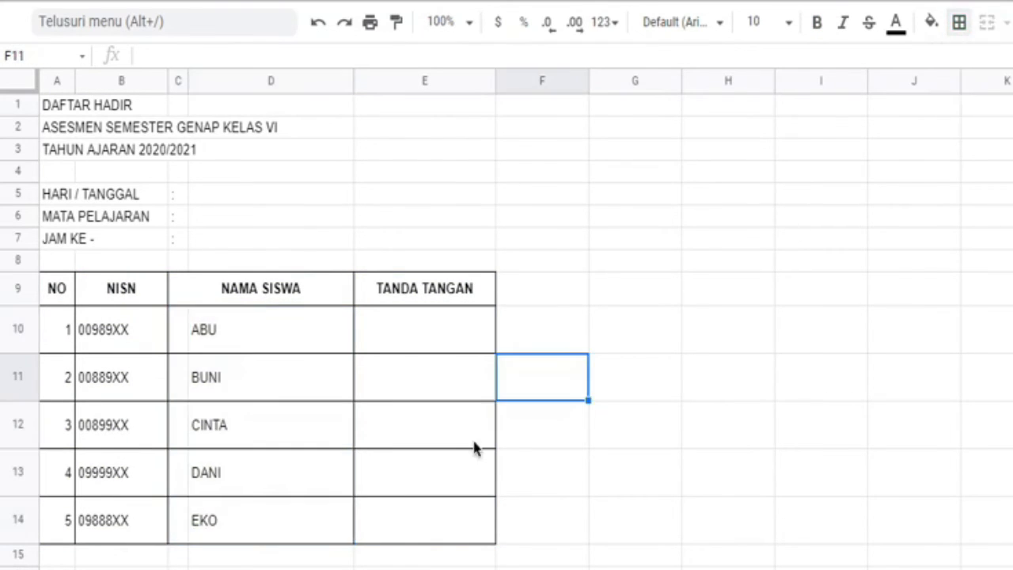
Step: Merge each of the three title rows across columns A to E: A1:E1, A2:E2 and A3:E3
left_click(430, 332)
left_click_drag(56, 105, 443, 111)
left_click(986, 22)
left_click_drag(49, 126, 418, 129)
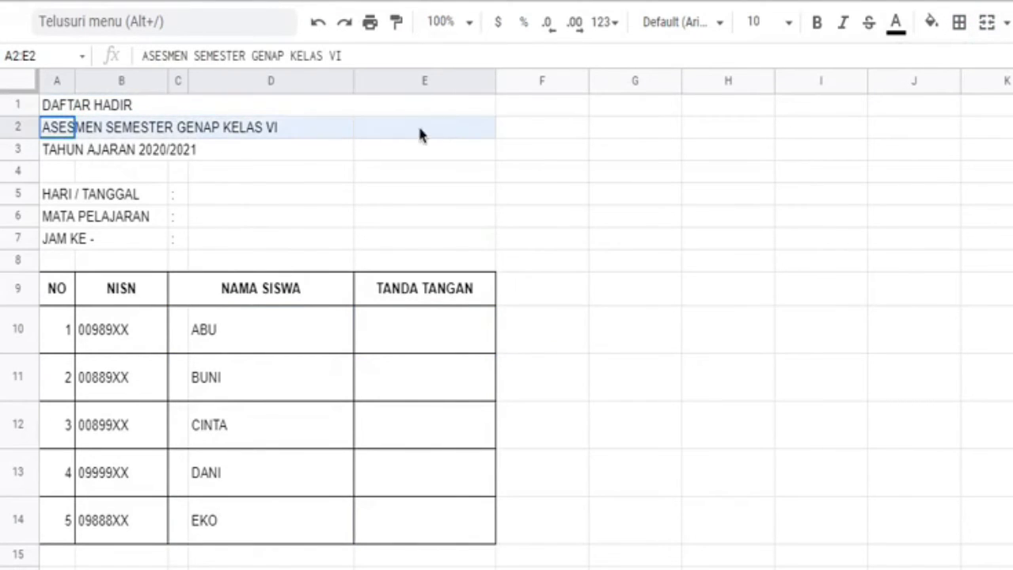
left_click(986, 22)
left_click_drag(49, 149, 419, 150)
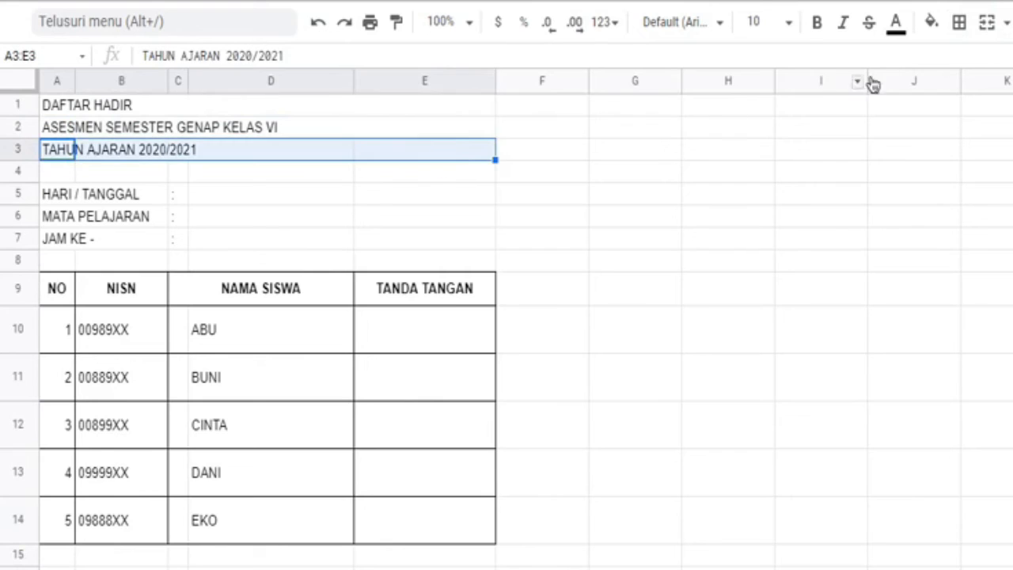
left_click(986, 24)
Step: Make the merged titles in A1:E3 bold and centre them horizontally
left_click_drag(55, 105, 80, 151)
left_click(817, 22)
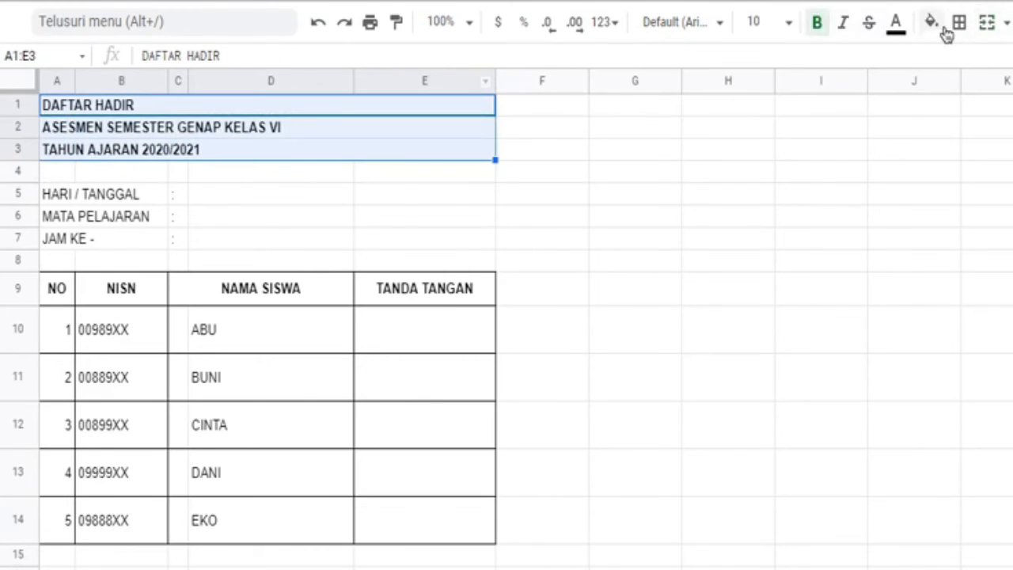
key("ctrl+shift+e")
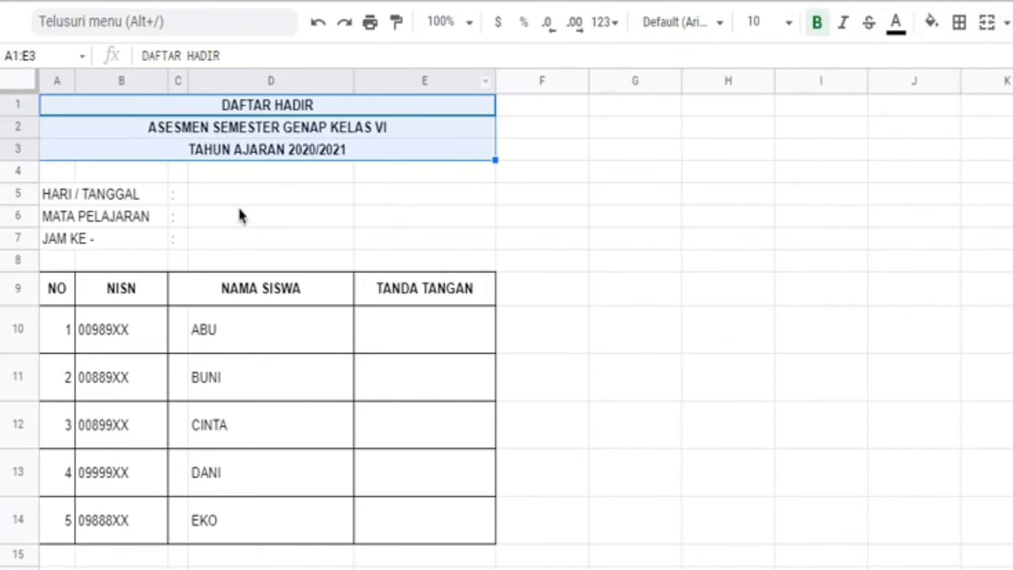
Step: Fill in the exam details: HARI / TANGGAL as SENIN, 15 MARET 2021, MATA PELAJARAN as PKn and JAM KE as 1
left_click(297, 202)
type("SENIN")
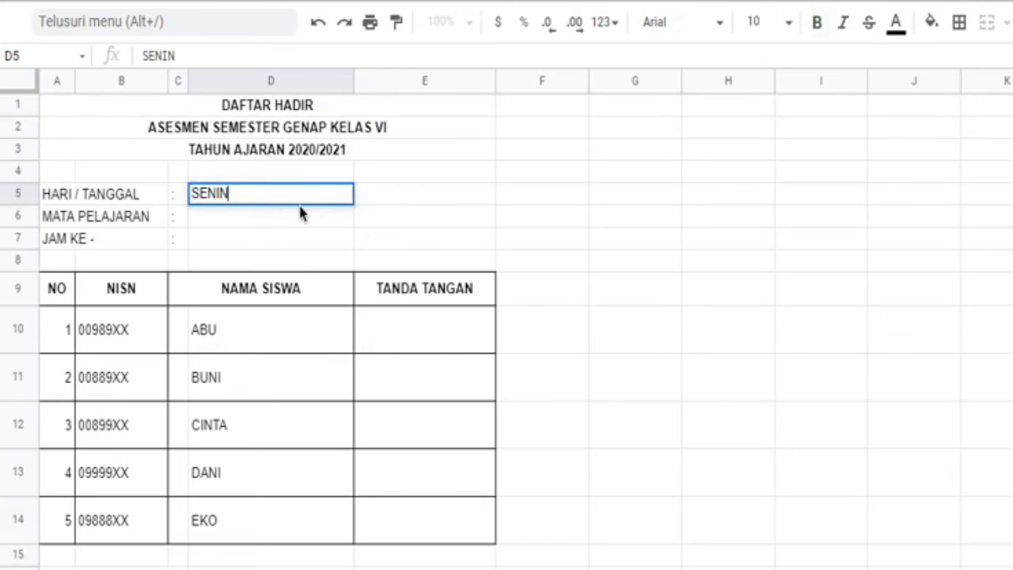
type(", 15 MA")
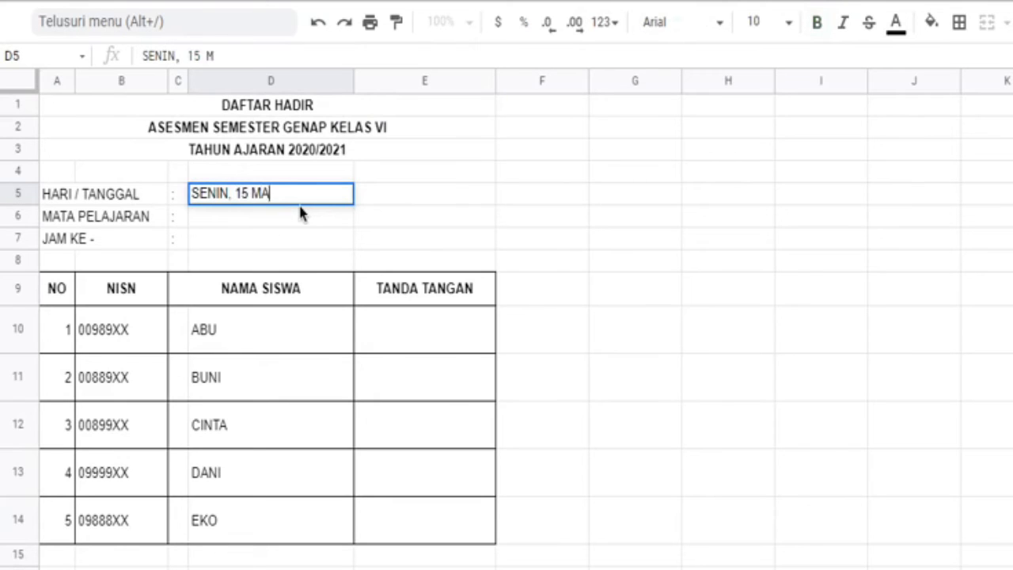
type("RET 2021")
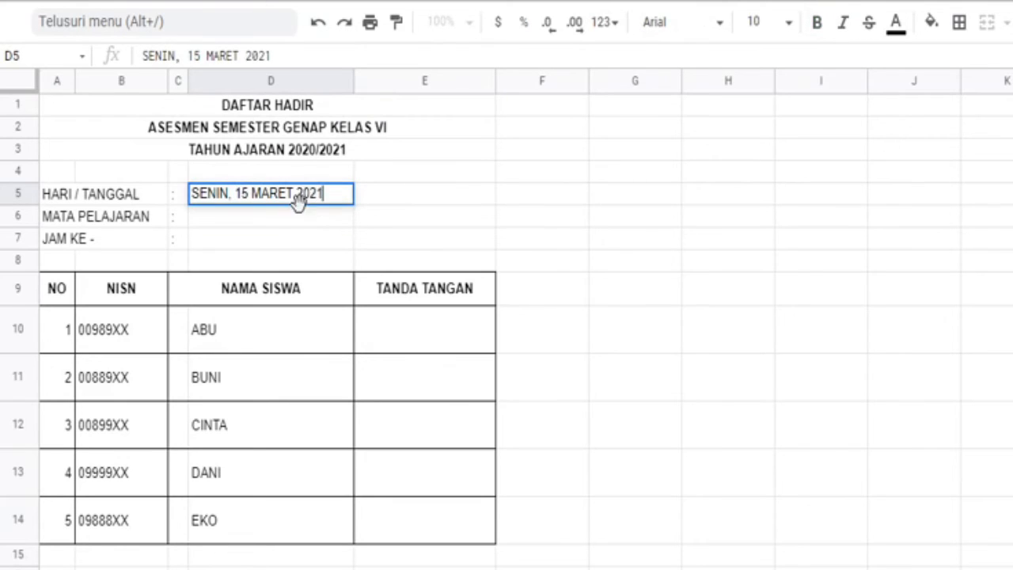
key("Return")
type("PKn")
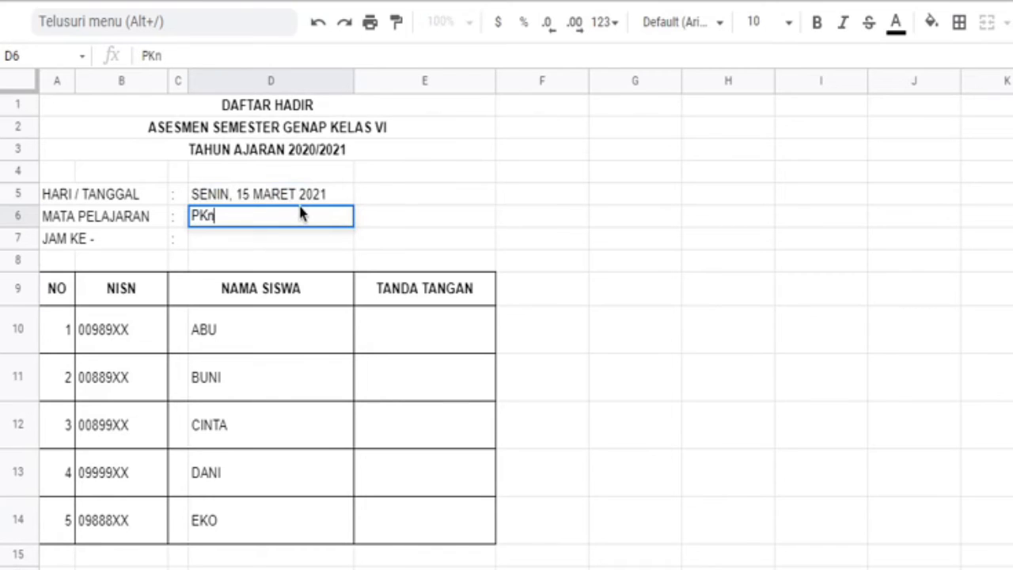
key("Return")
type("1")
key("Return")
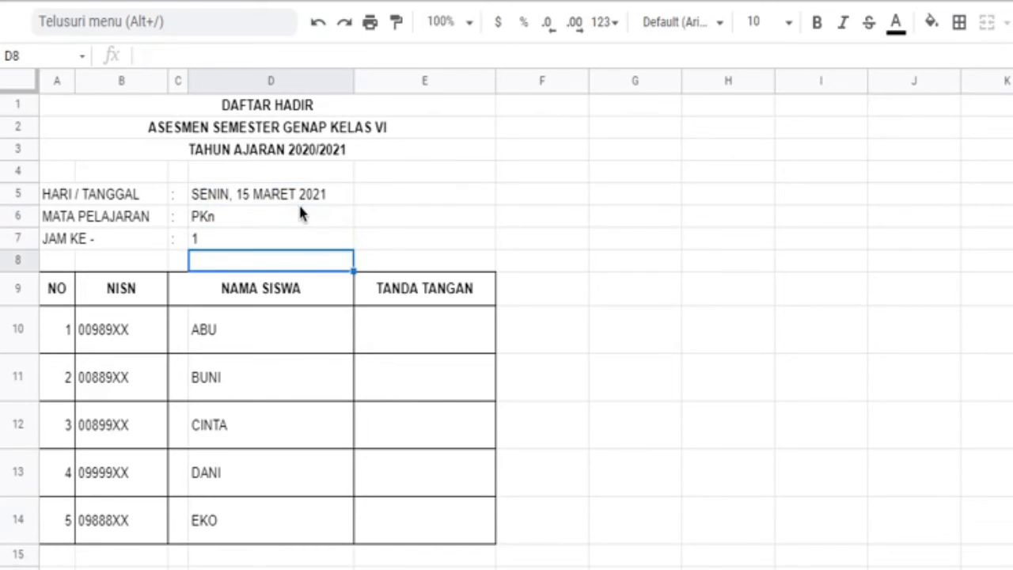
left_click(301, 239)
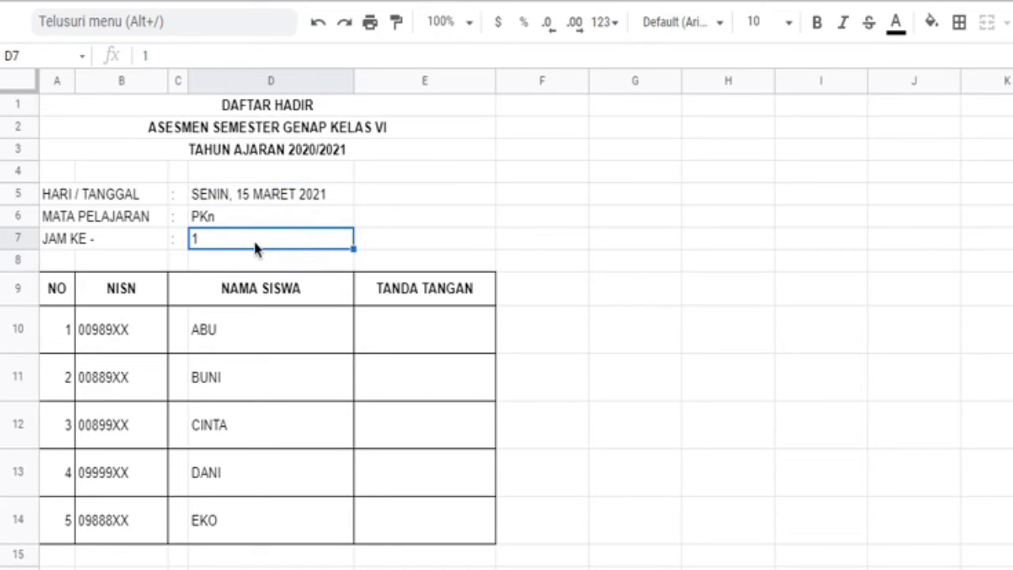
Step: Paste the signature lookup formula =IFERROR(VLOOKUP(CONCATENATE(D10,D6),Sheet2!D:E,2,FALSE)) into E10
left_click(401, 344)
type("=IFERROR(VLOOKUP(CONCATENATE(D10,D6),Sheet2!D:E,2,FALSE)")
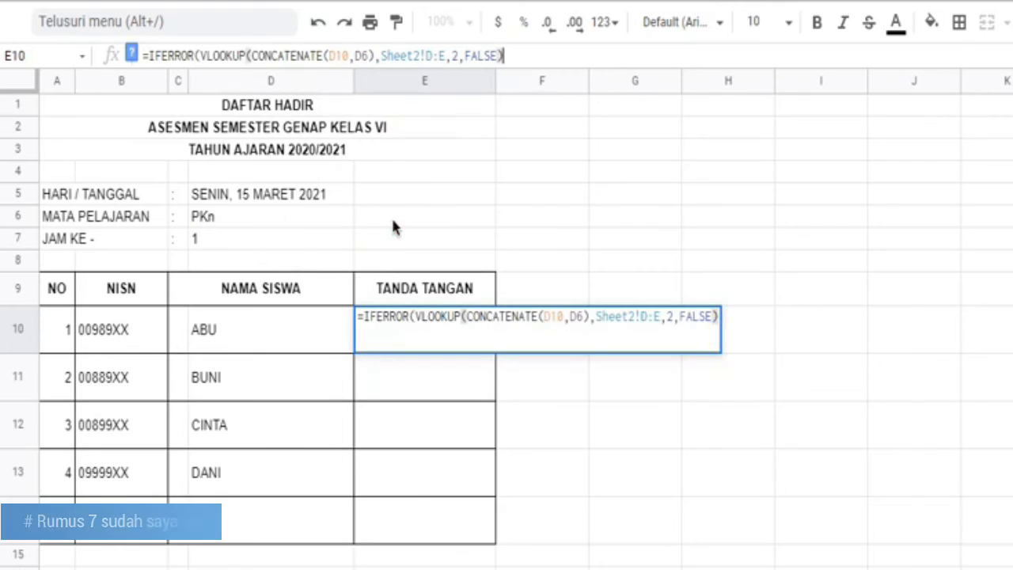
key("Return")
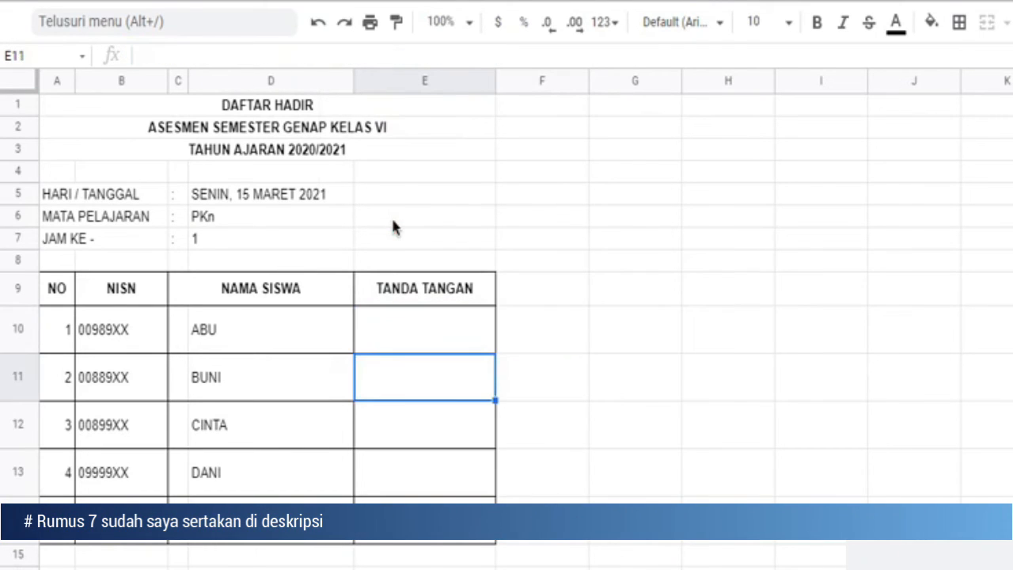
Step: Examine the cell references in E10's lookup formula and the source data in Sheet2 and Sheet1
left_click(419, 325)
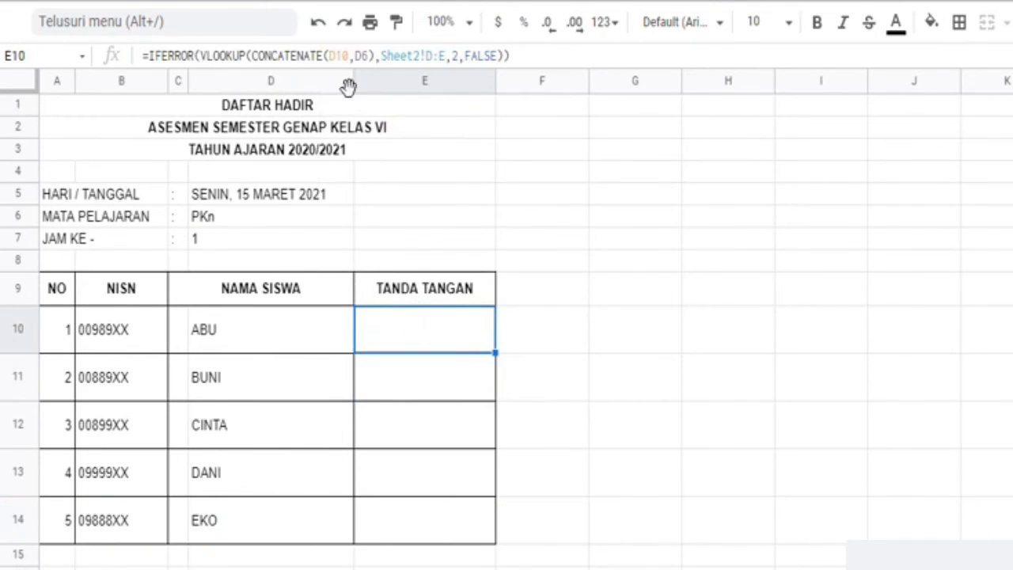
left_click_drag(329, 55, 365, 62)
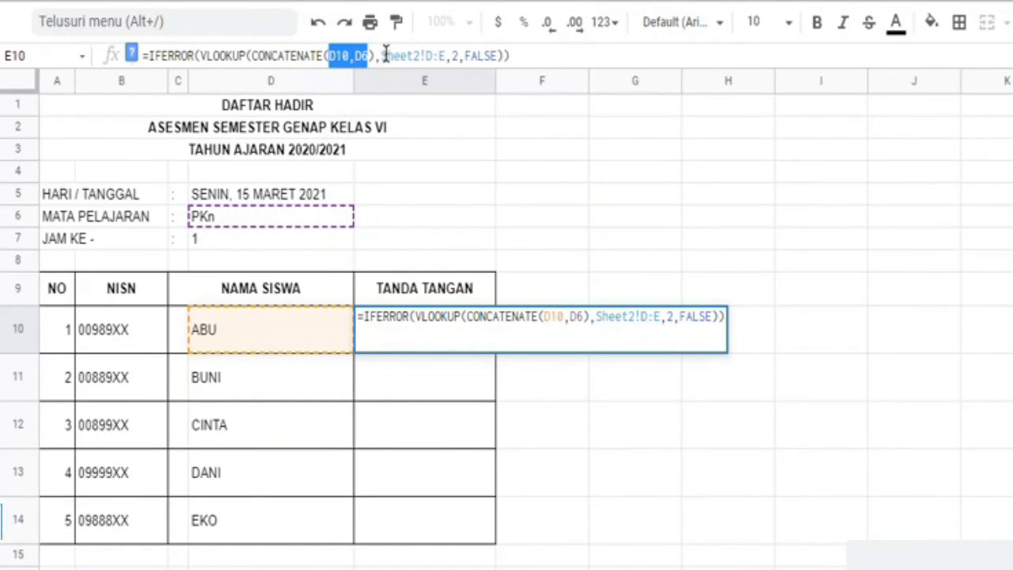
left_click_drag(380, 55, 446, 57)
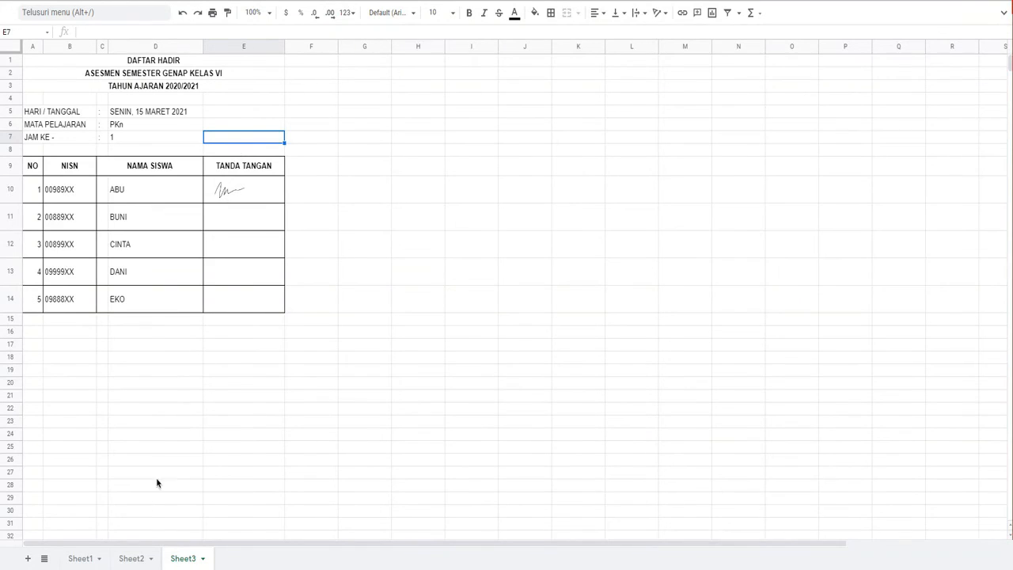
left_click(127, 559)
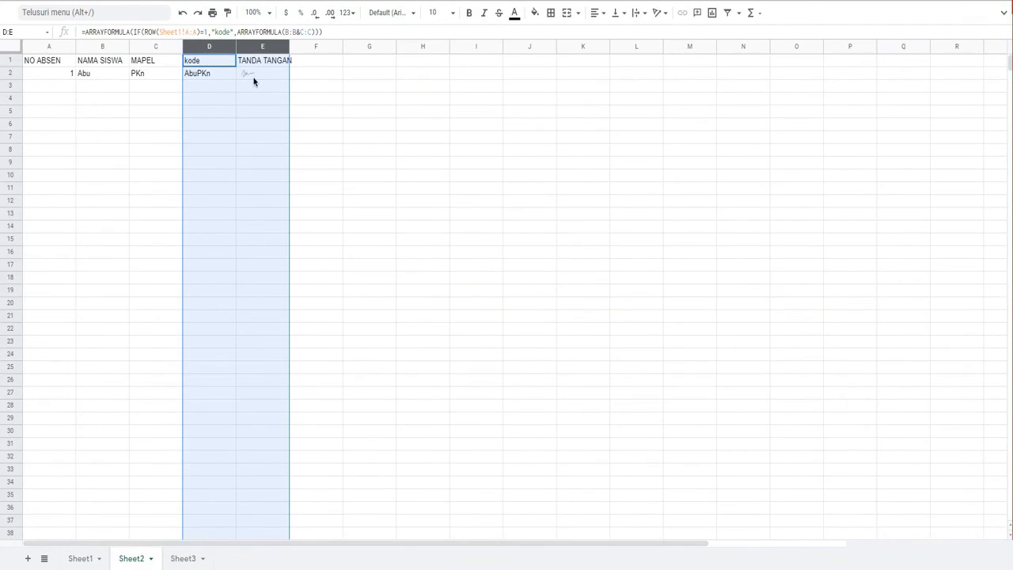
left_click(83, 558)
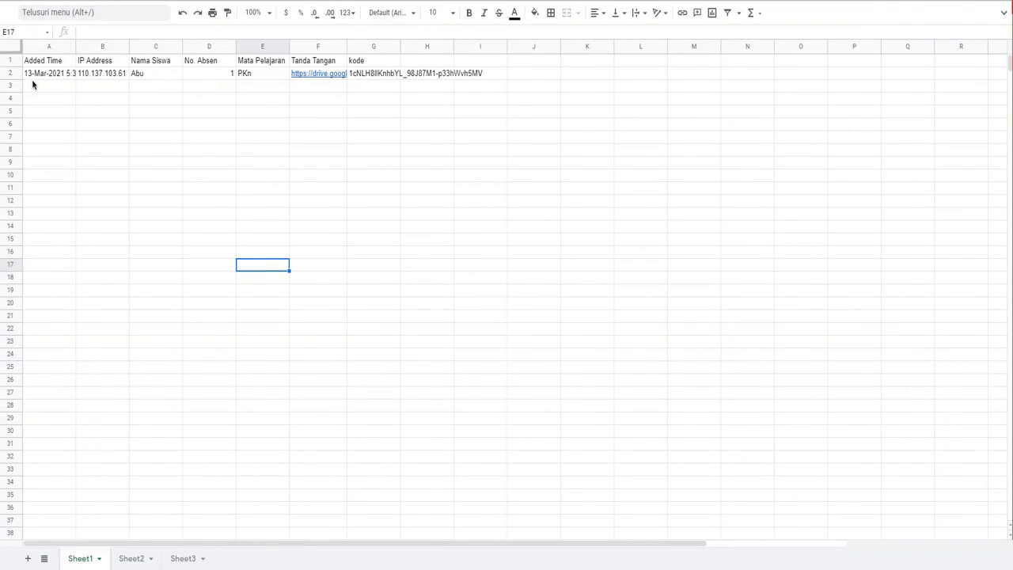
left_click(182, 558)
Step: Copy the signature formula from E10 down to E14 and check the TANDA TANGAN column
left_click(240, 194)
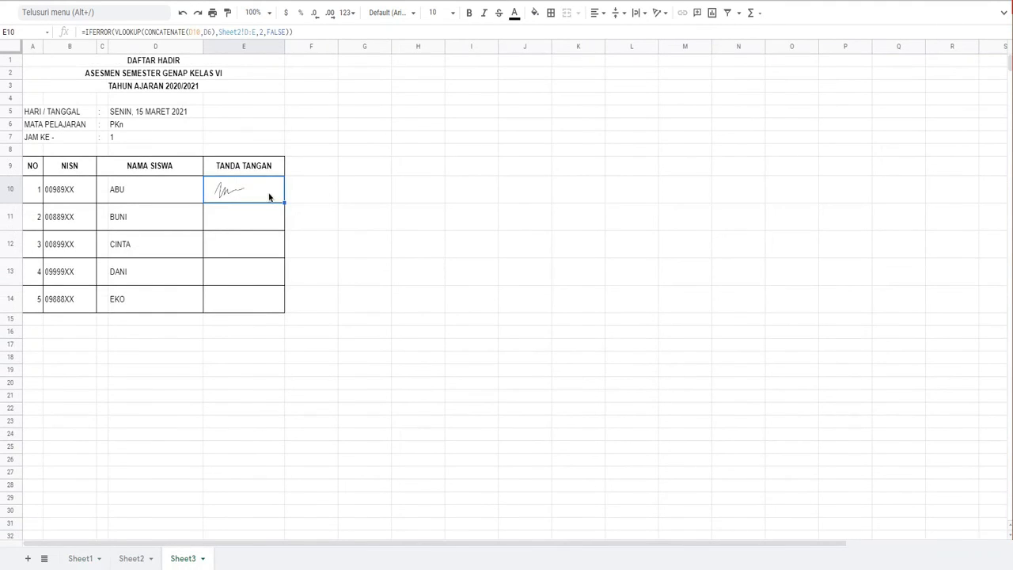
left_click_drag(284, 202, 272, 288)
left_click(252, 223)
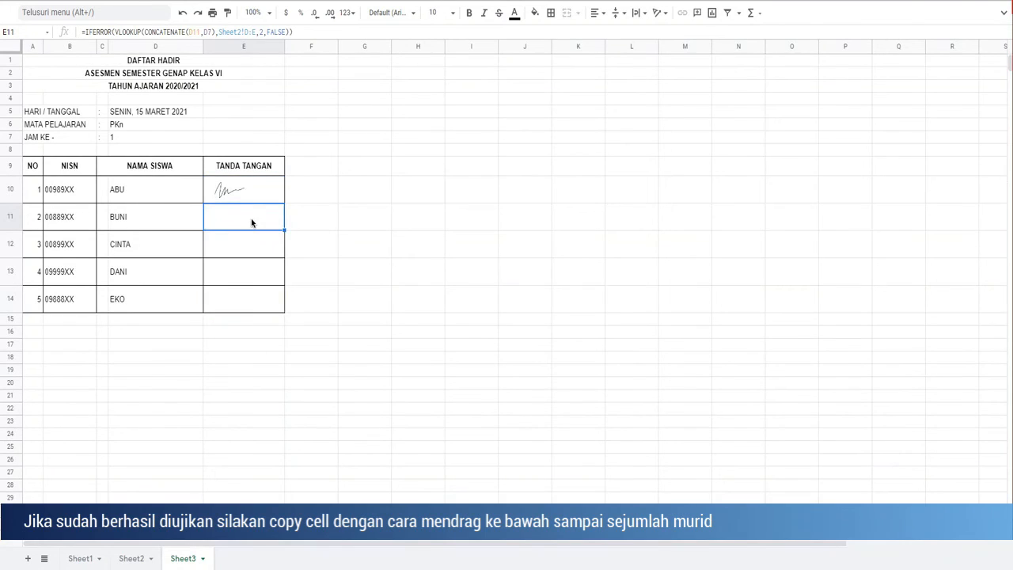
left_click(254, 140)
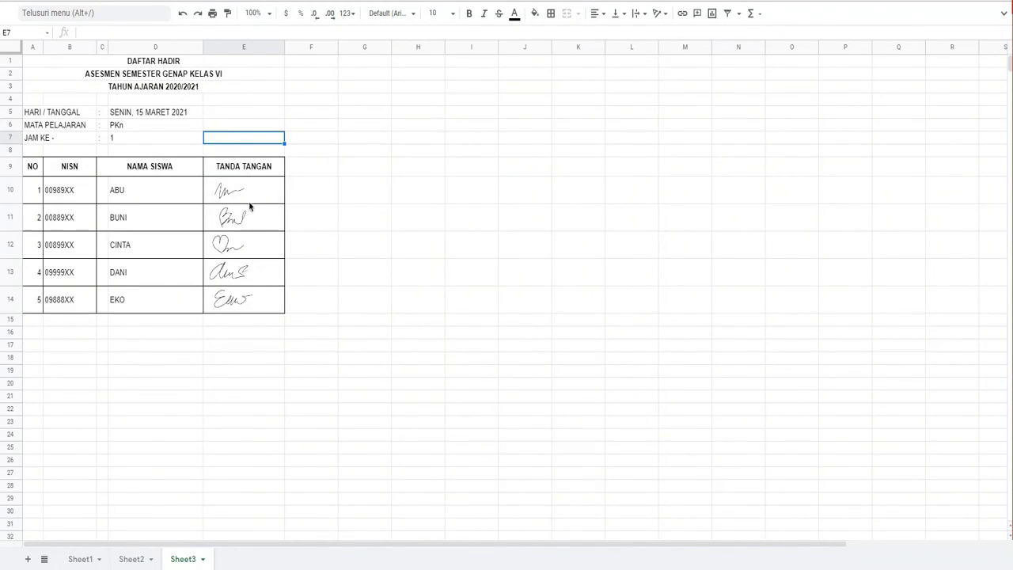
left_click_drag(248, 230, 249, 308)
left_click(254, 350)
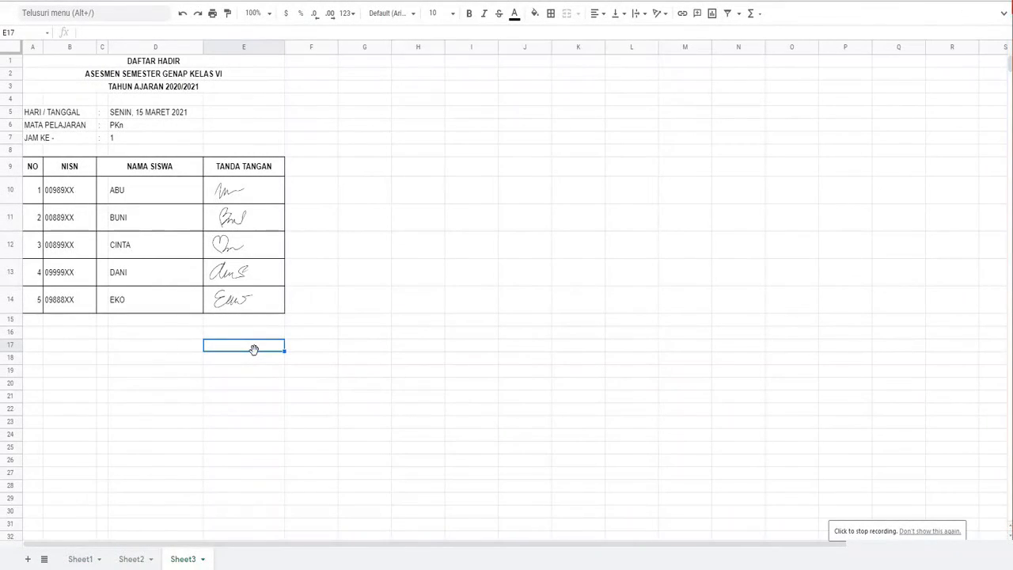
Step: Rename Sheet3 as PKn
right_click(187, 561)
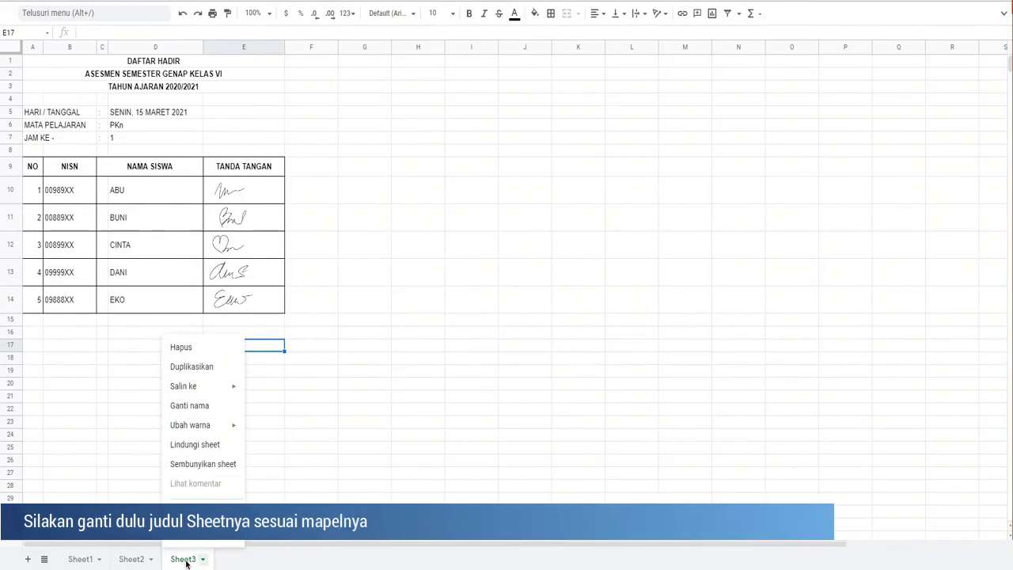
left_click(199, 407)
type("PKn")
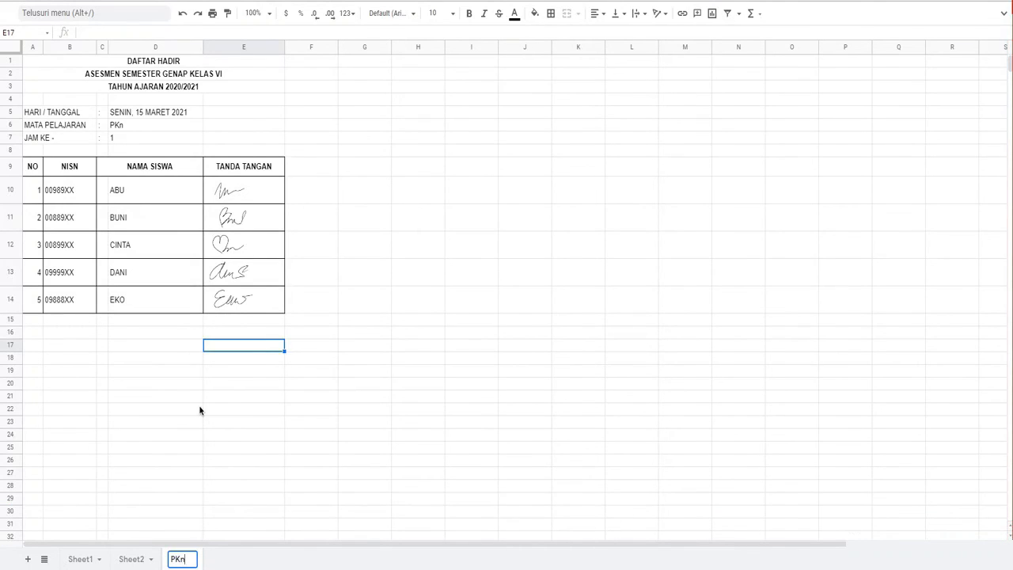
key("Return")
Step: Duplicate the PKn sheet and name the copy Bahasa Indonesia
right_click(176, 557)
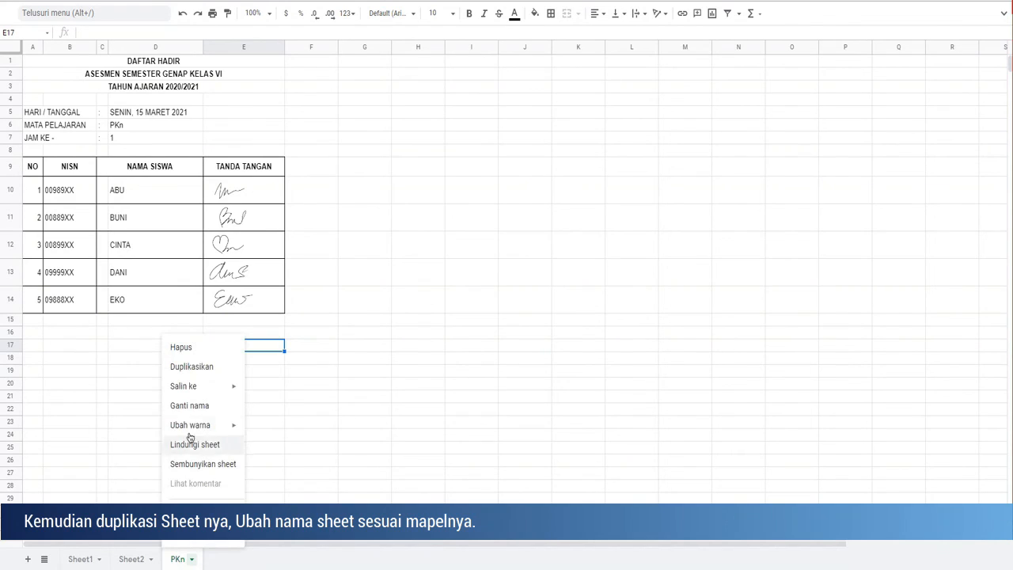
left_click(192, 370)
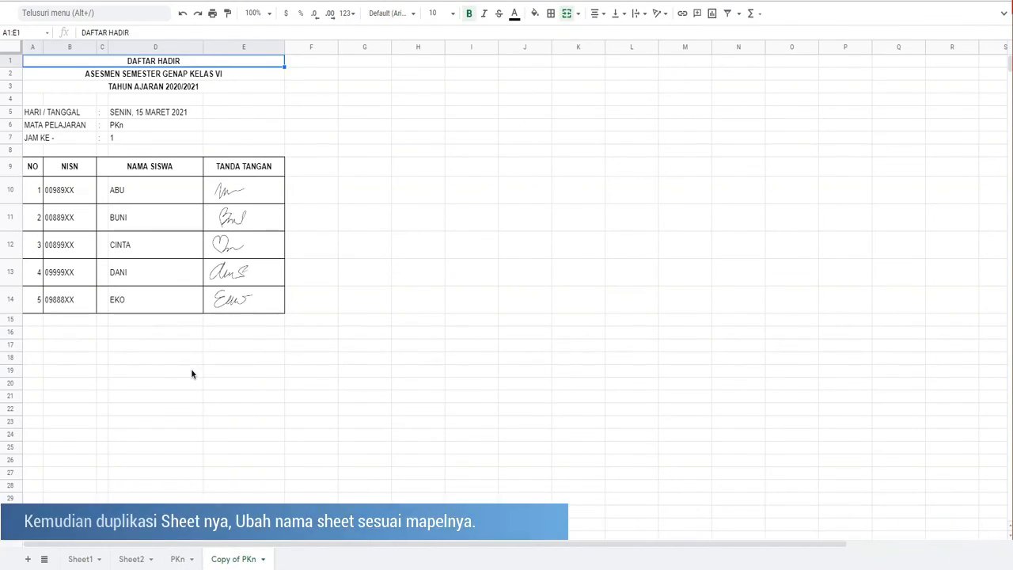
double_click(237, 561)
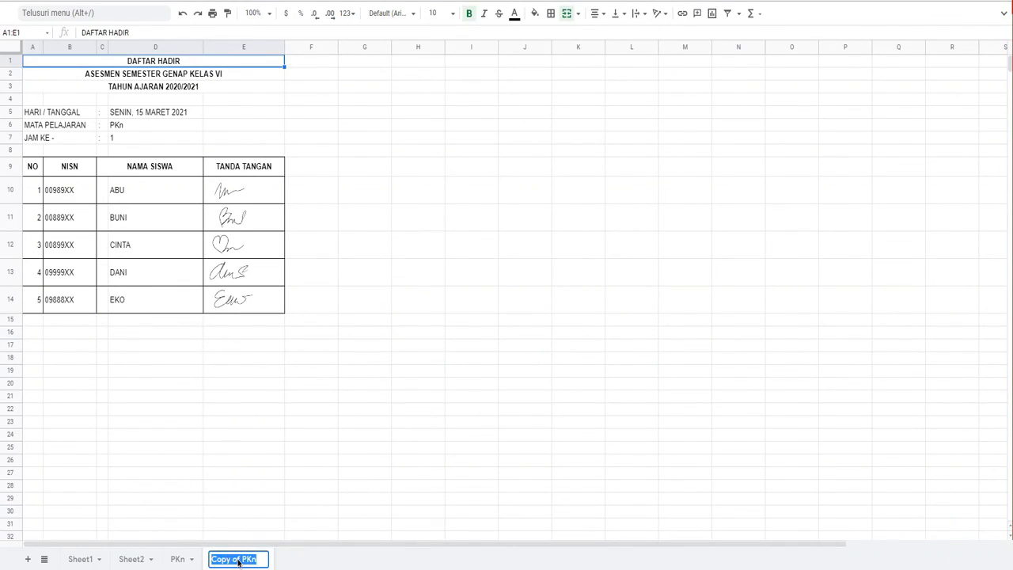
type("B")
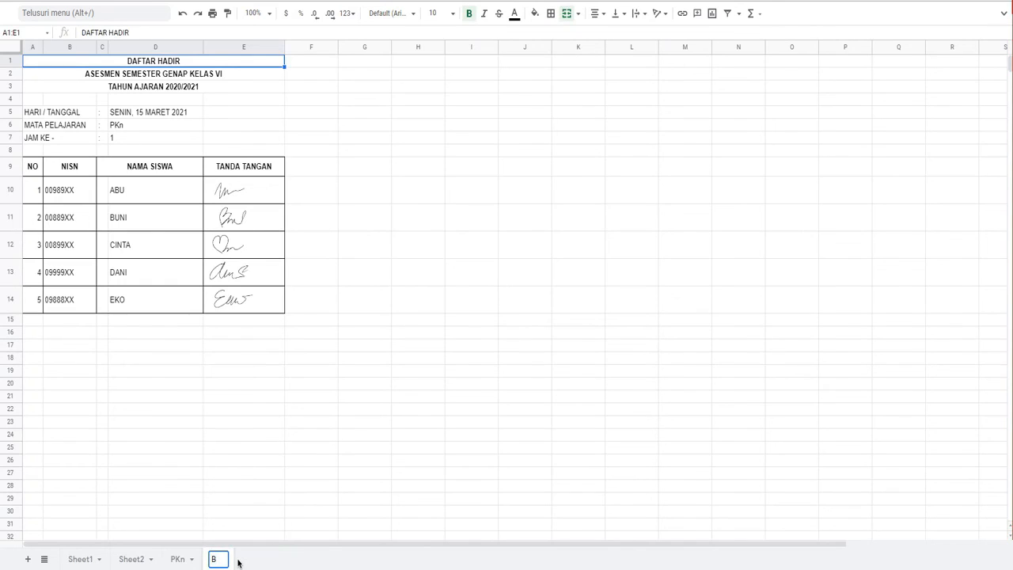
type("ahasa In")
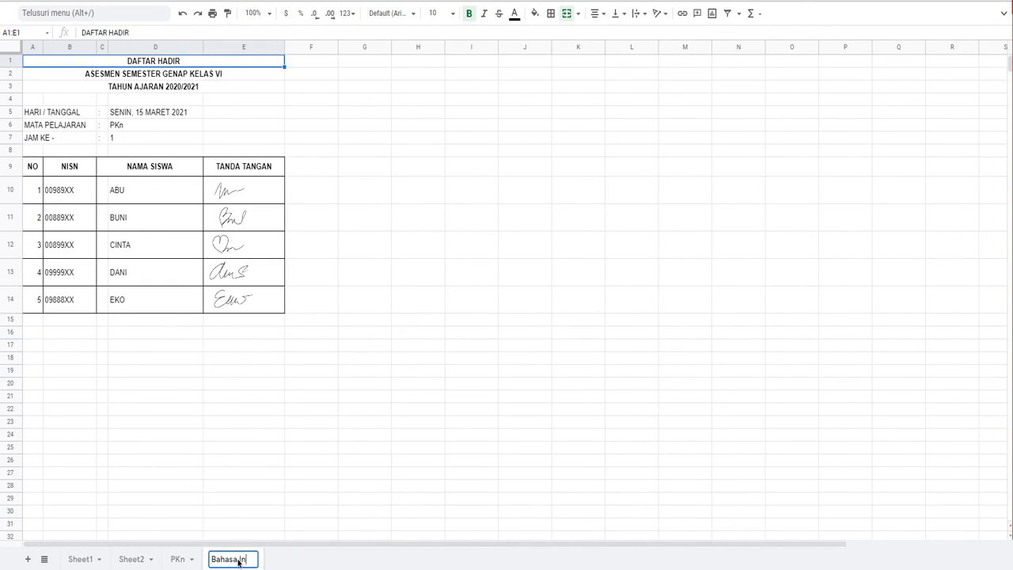
type("donesia")
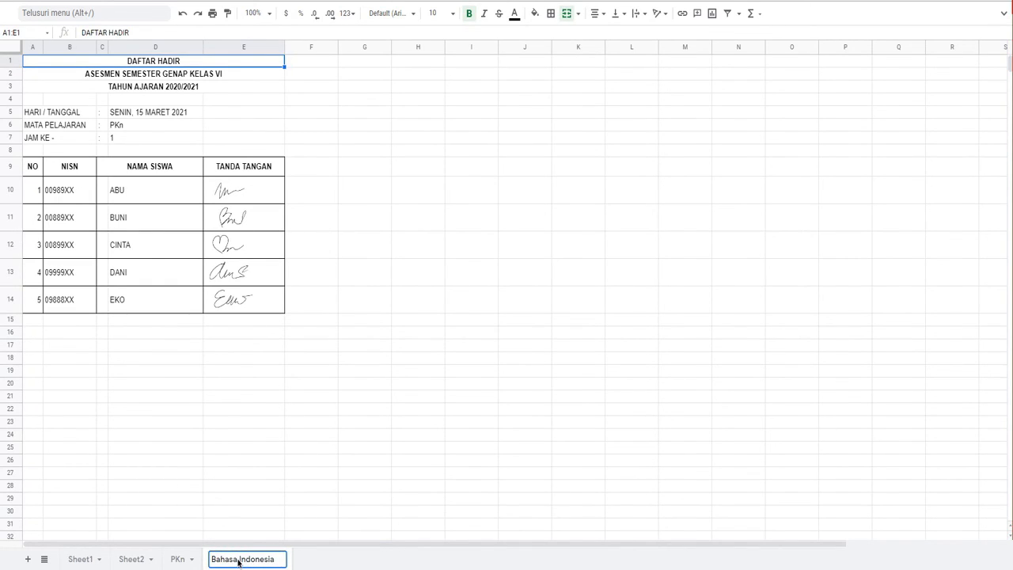
key("Return")
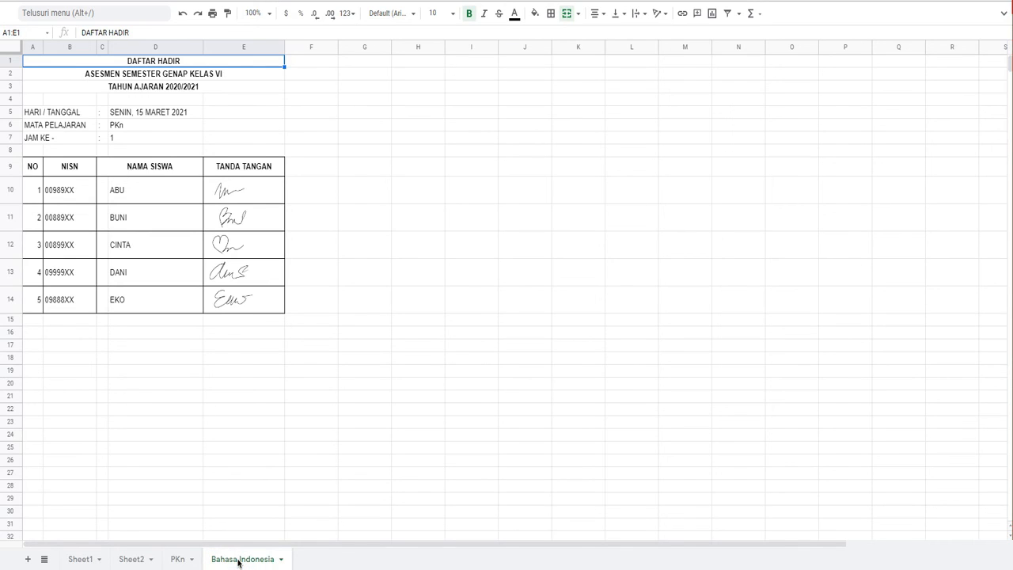
Step: Change the MATA PELAJARAN value in D6 of the new sheet to Bahasa Indonesia
left_click(136, 128)
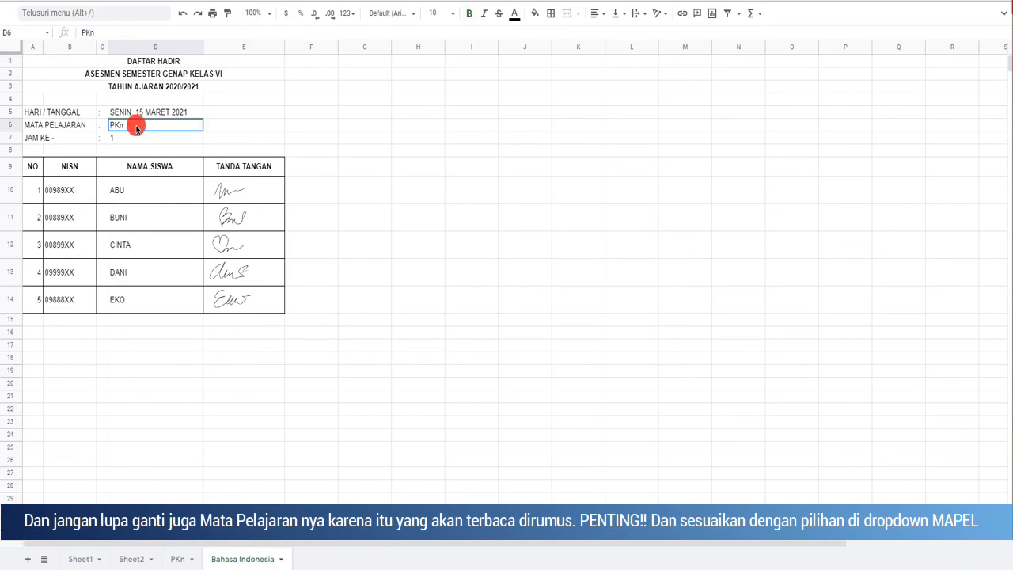
type("Bahasa Indonesia")
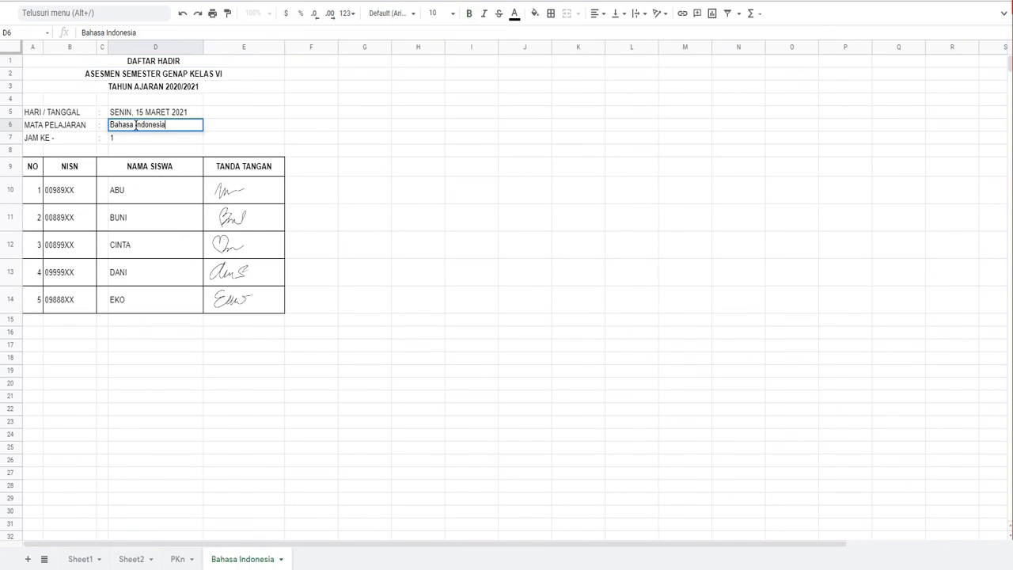
key("Return")
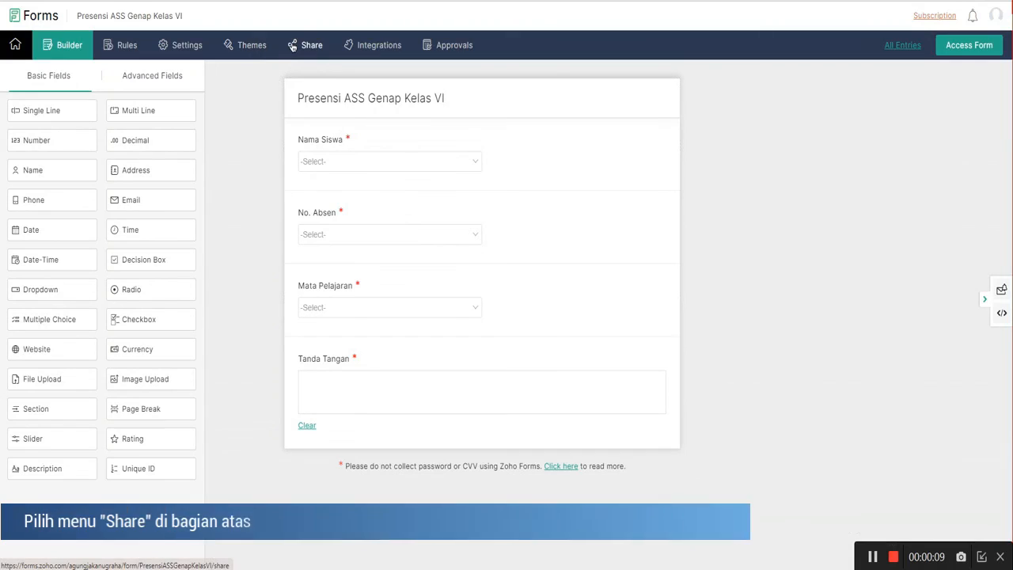
Step: In Zoho Forms, open the sharing settings of the Presensi ASS Genap Kelas VI form and copy its shortened URL
left_click(292, 46)
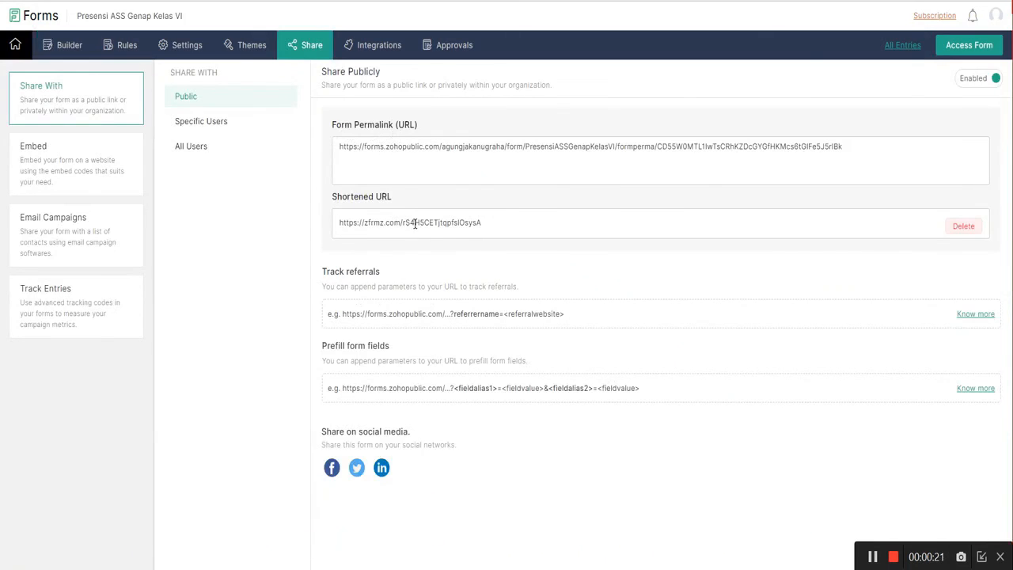
left_click_drag(494, 225, 333, 222)
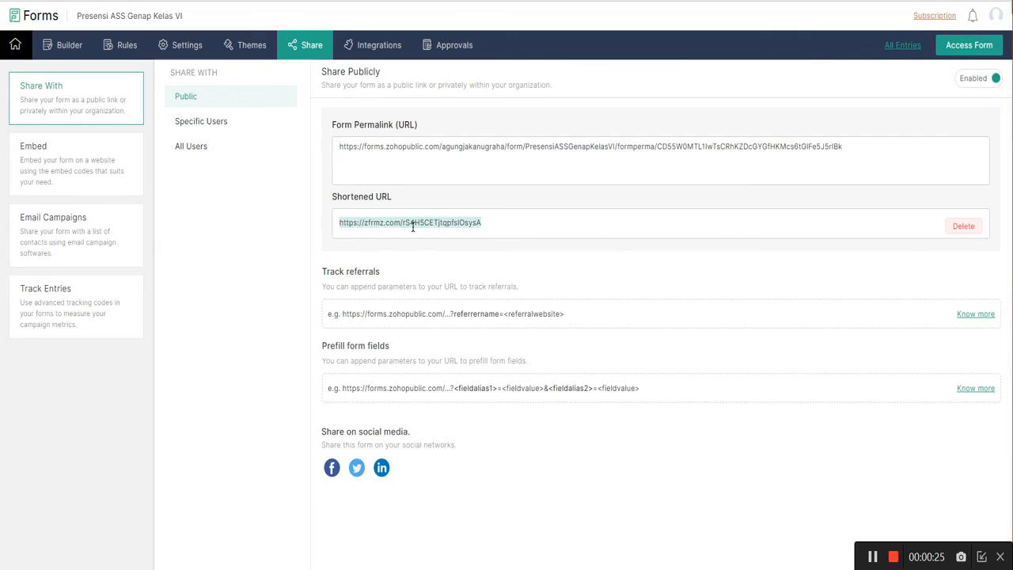
right_click(413, 226)
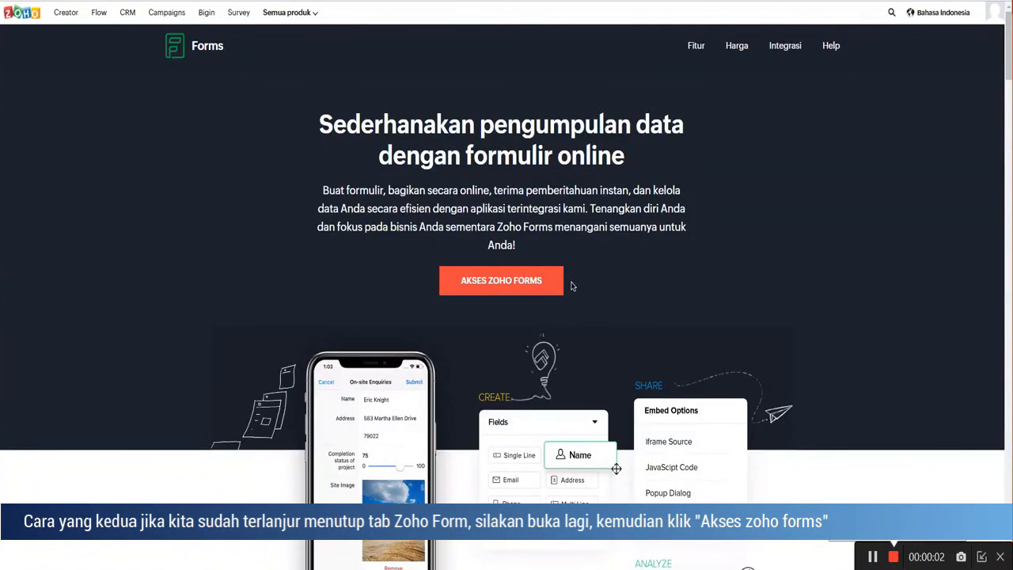
Step: Access Zoho Forms from its home page, open sharing for Presensi ASS Genap Kelas VI from the forms list, and copy the shortened URL
left_click(506, 283)
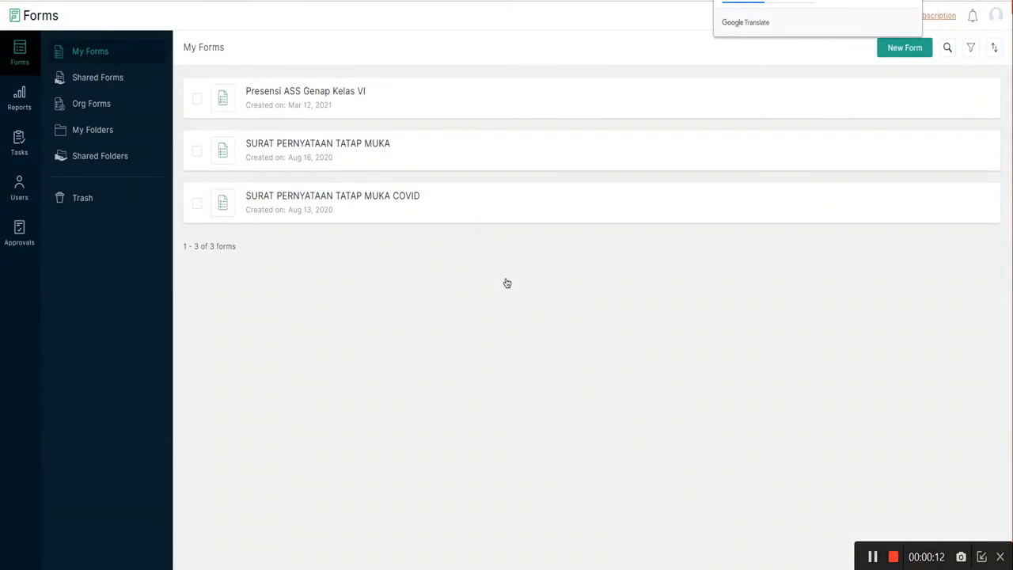
mouse_move(249, 101)
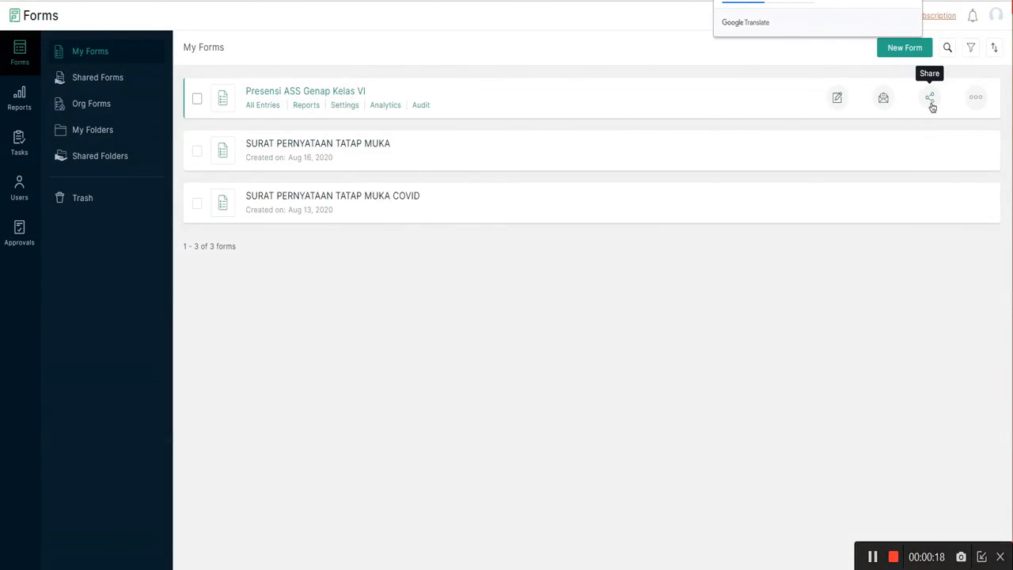
left_click(930, 99)
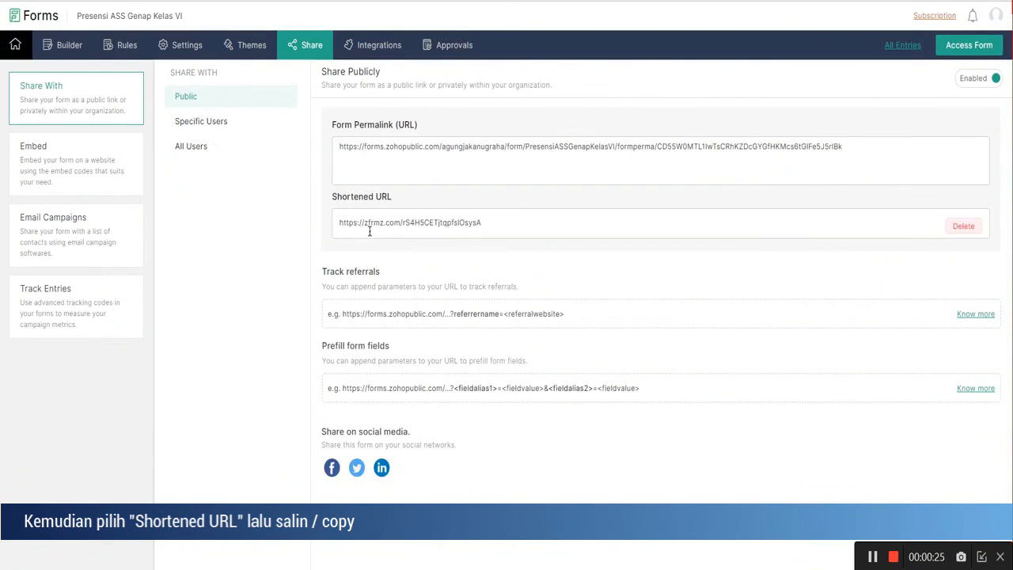
left_click_drag(341, 224, 479, 225)
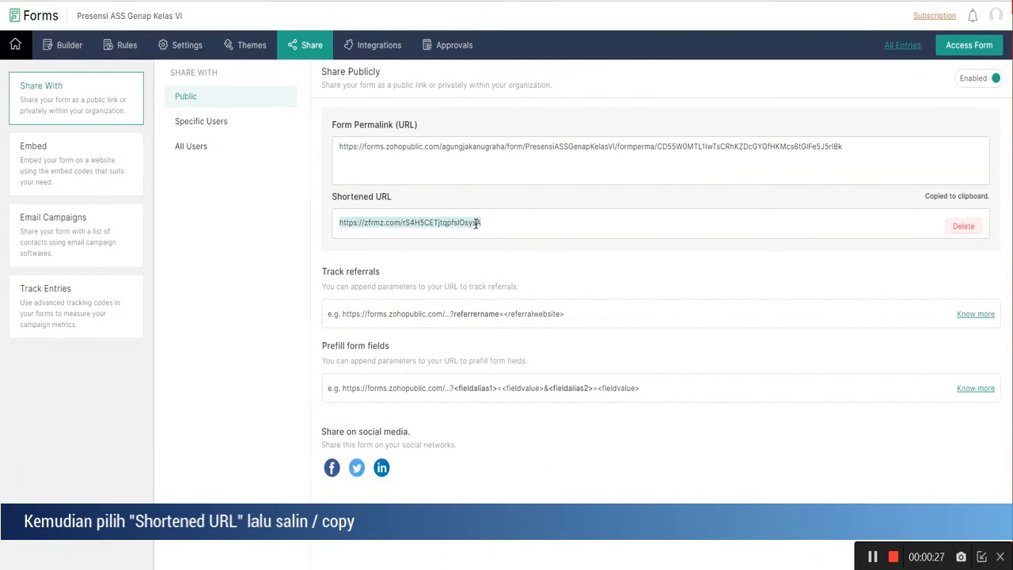
right_click(477, 227)
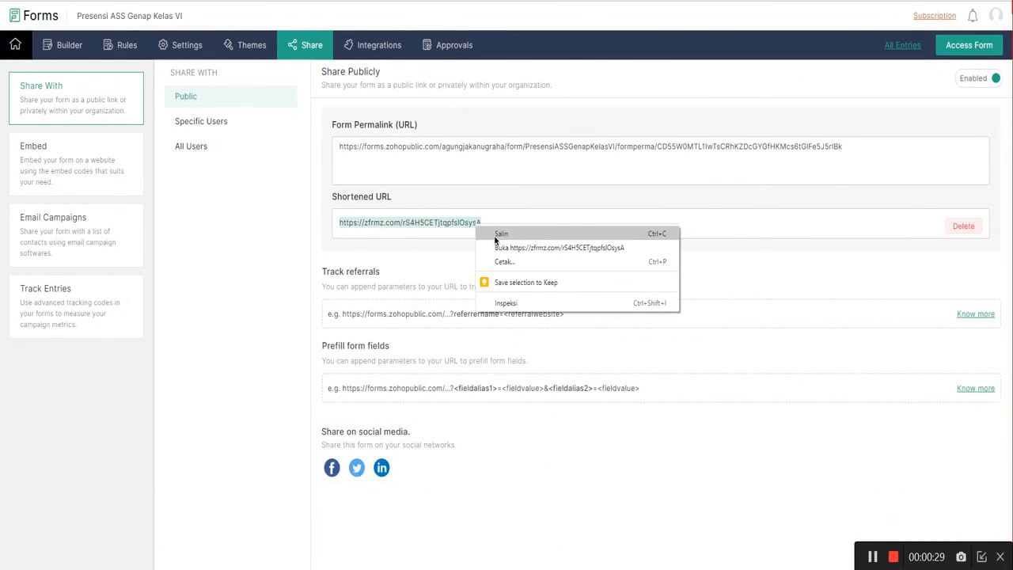